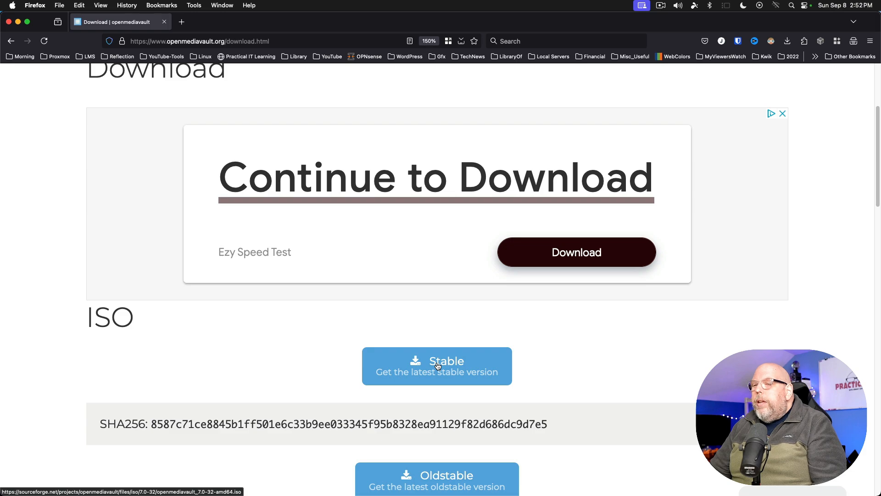
- Start the stable openmediavault ISO download, decline saving the file, and open a new browser tab
click(437, 365)
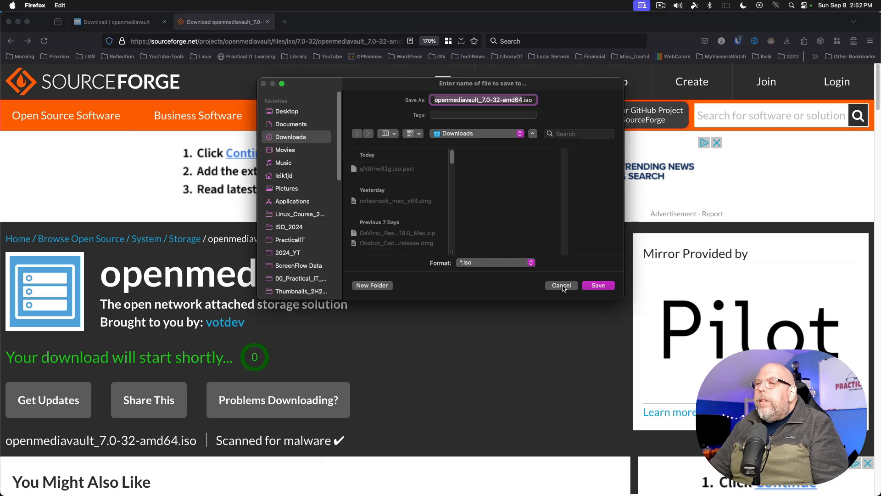
click(561, 286)
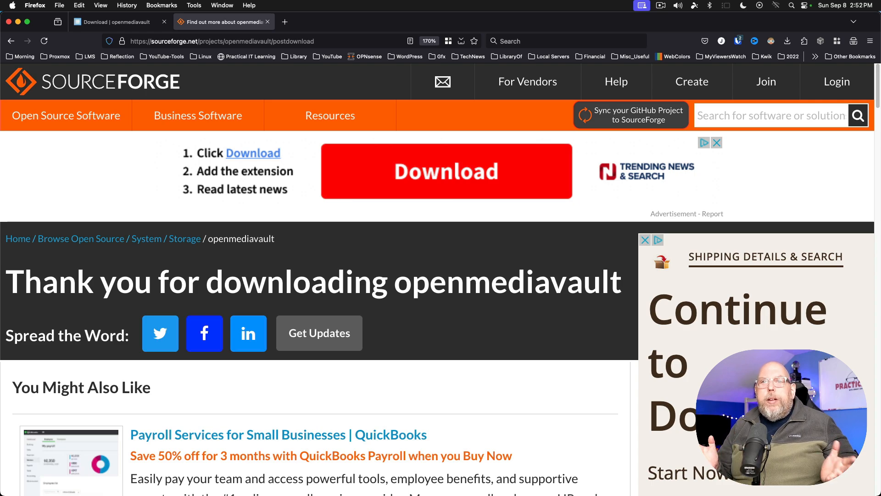
click(285, 26)
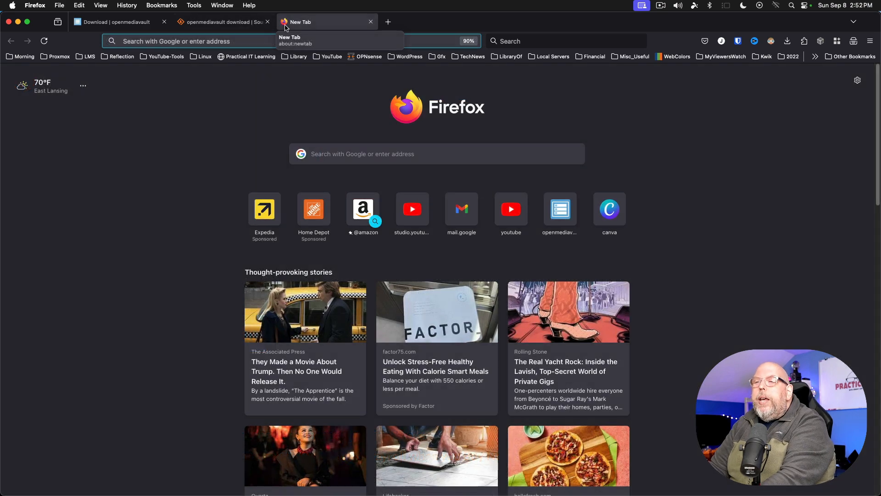
- Load Proxmox VE at 172.16.74.228:8006 and list the ISO images in pve02stor storage
text(172.)
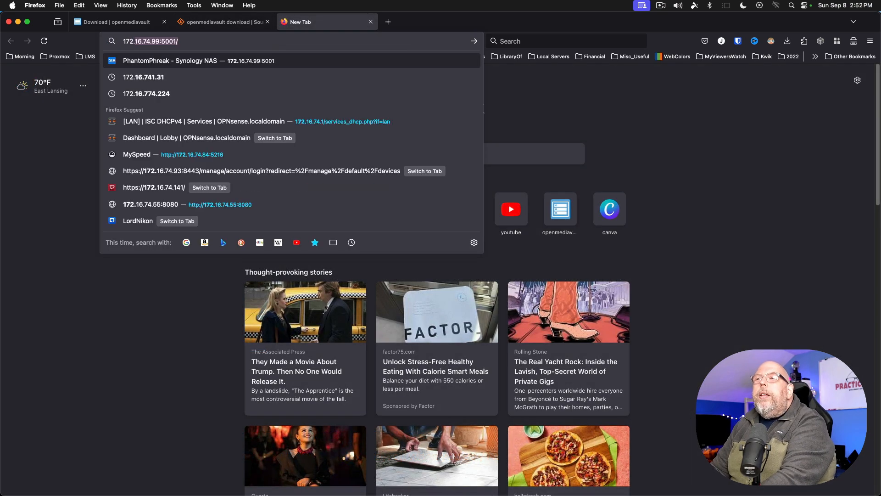
text(16.74.2)
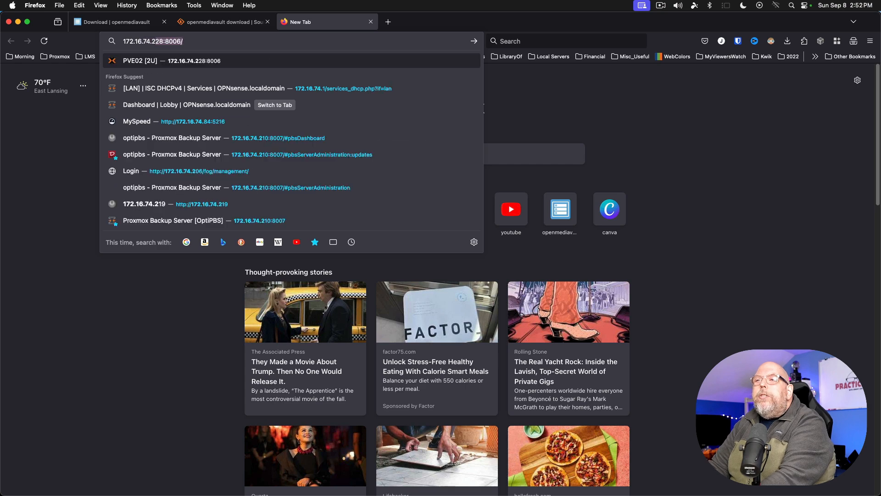
text(28:8006/)
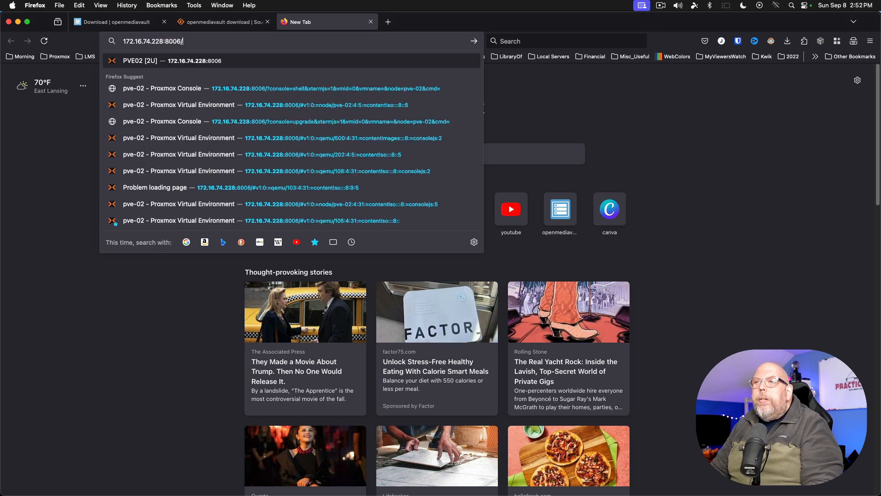
key(Return)
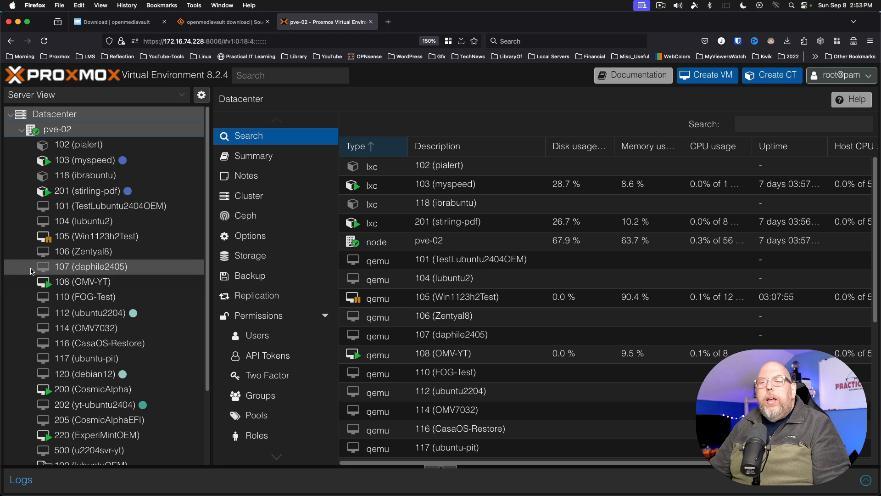
scroll(32, 271, down, 4)
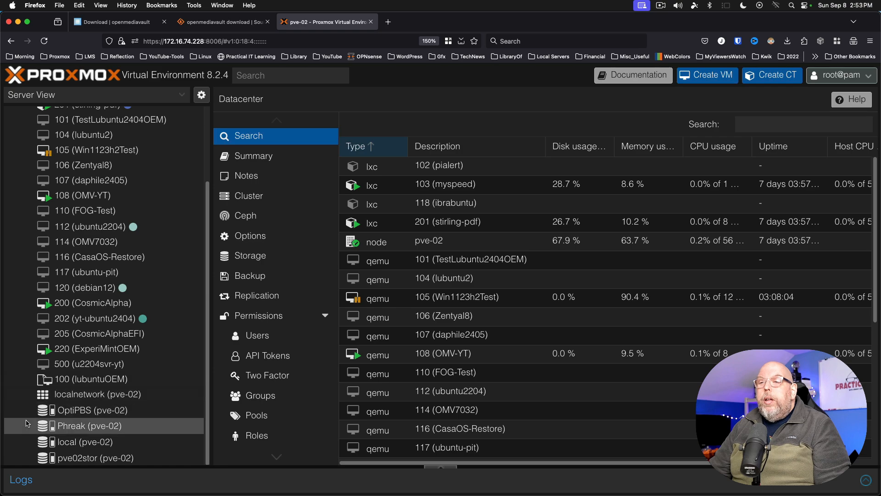
click(68, 460)
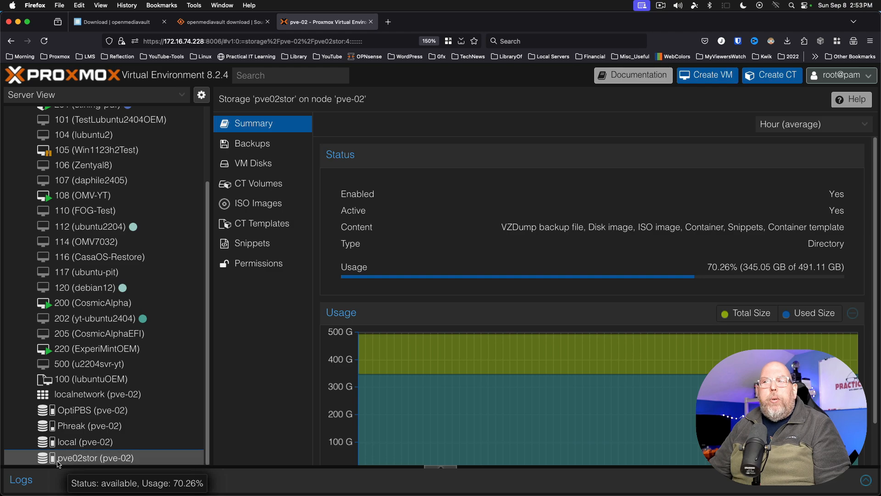
click(252, 210)
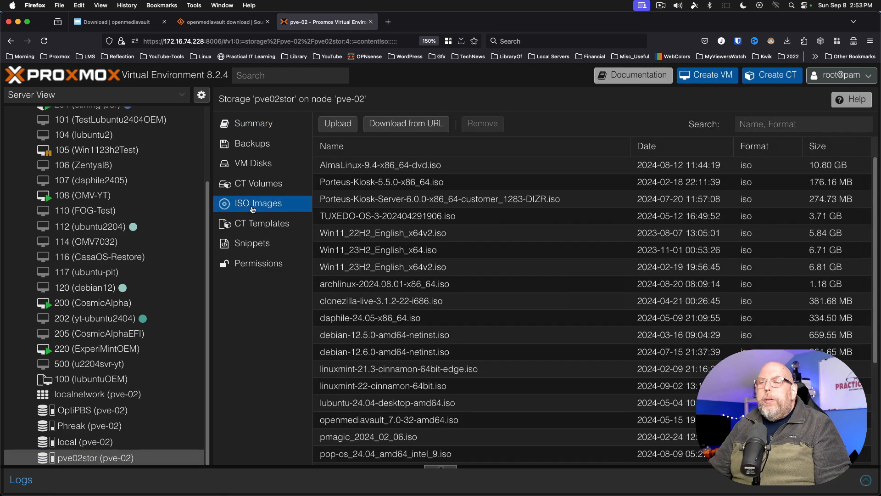
- Pick the openmediavault ISO from Downloads > ISO for upload, then abandon it and launch Create VM
click(337, 124)
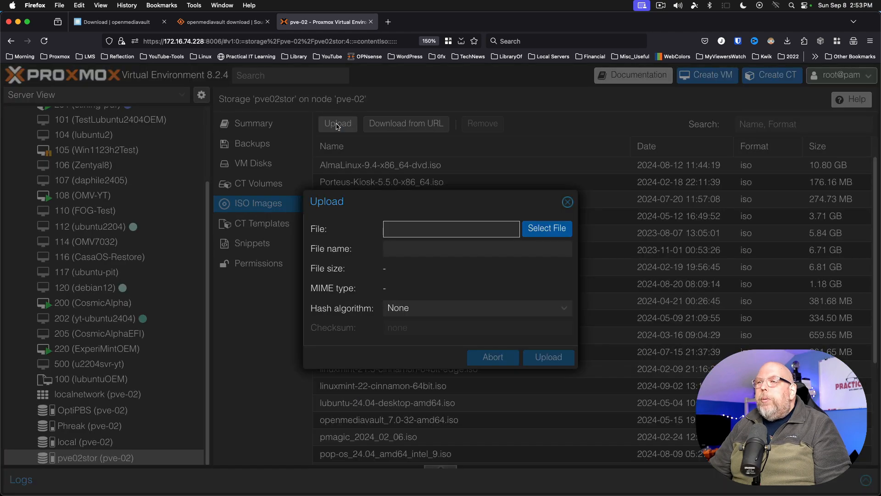
click(530, 230)
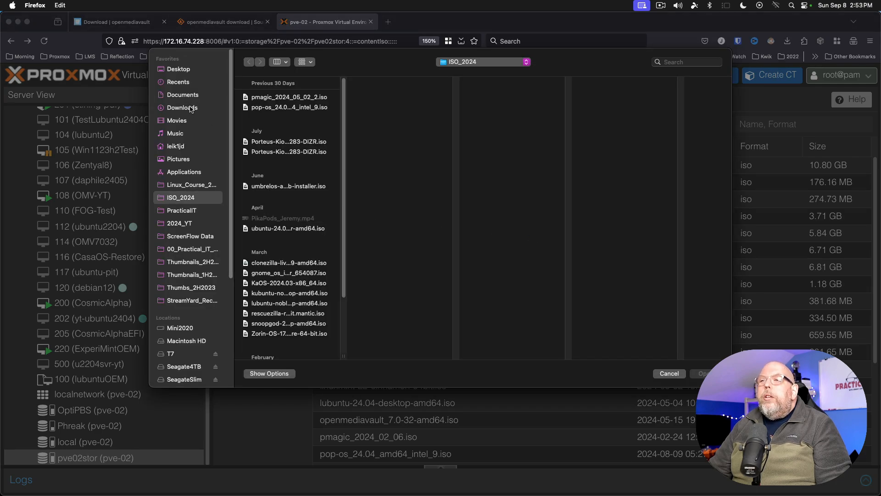
click(191, 108)
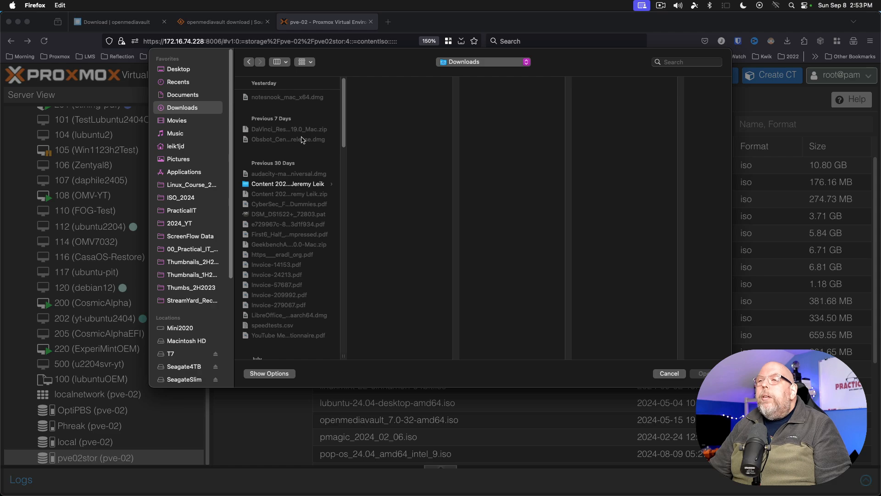
scroll(303, 143, down, 5)
scroll(304, 142, down, 4)
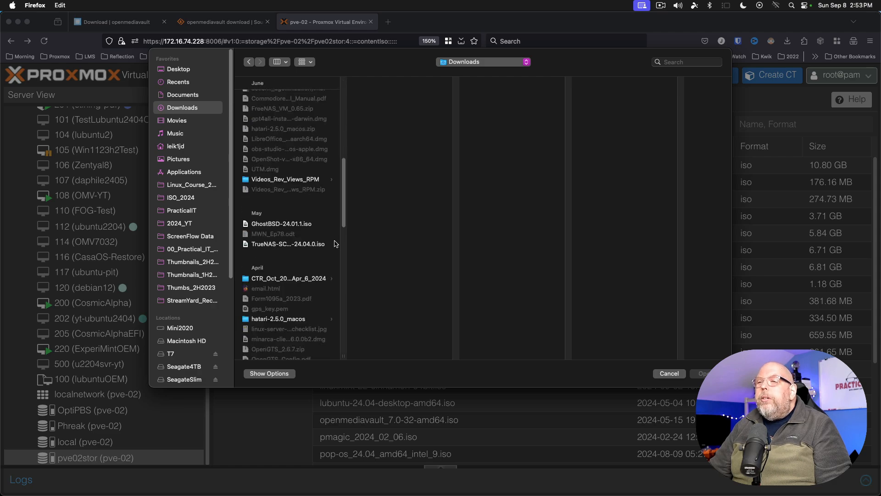
scroll(298, 271, down, 4)
scroll(296, 270, down, 5)
click(256, 263)
click(385, 114)
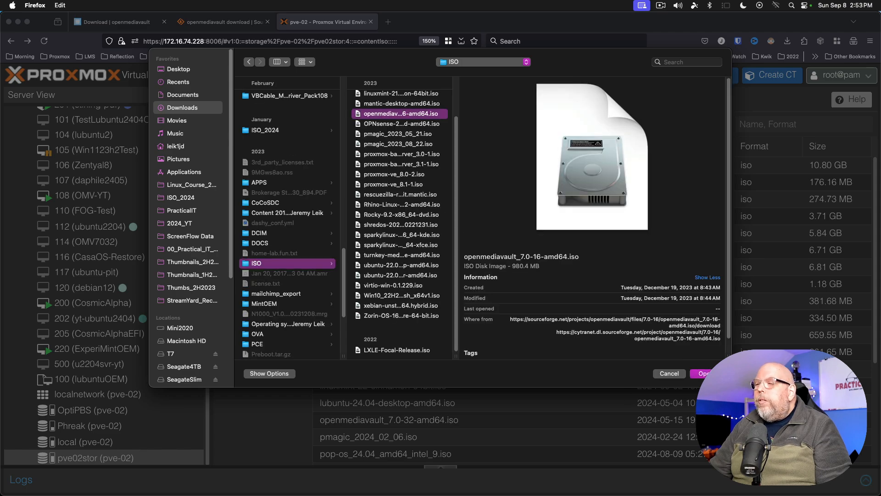
click(703, 374)
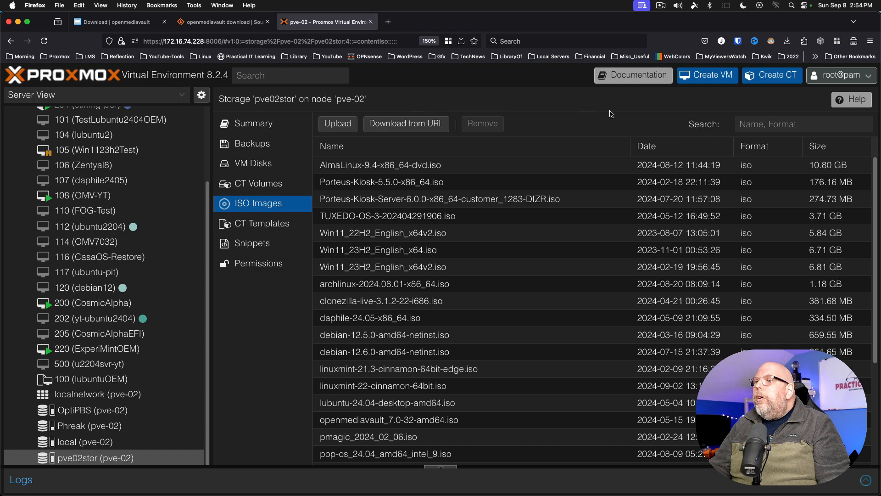
click(712, 75)
- Set the new VM's ID to 300 and its name to omv-yt2
drag(338, 177, 263, 178)
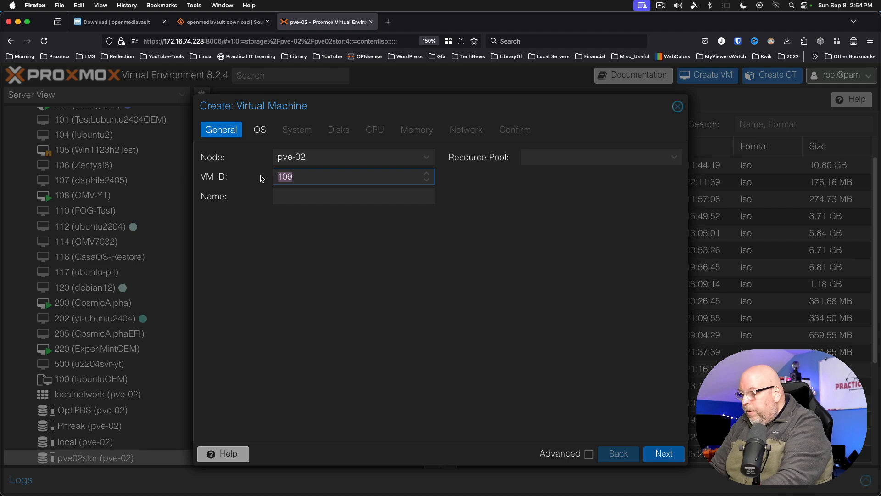
text(300)
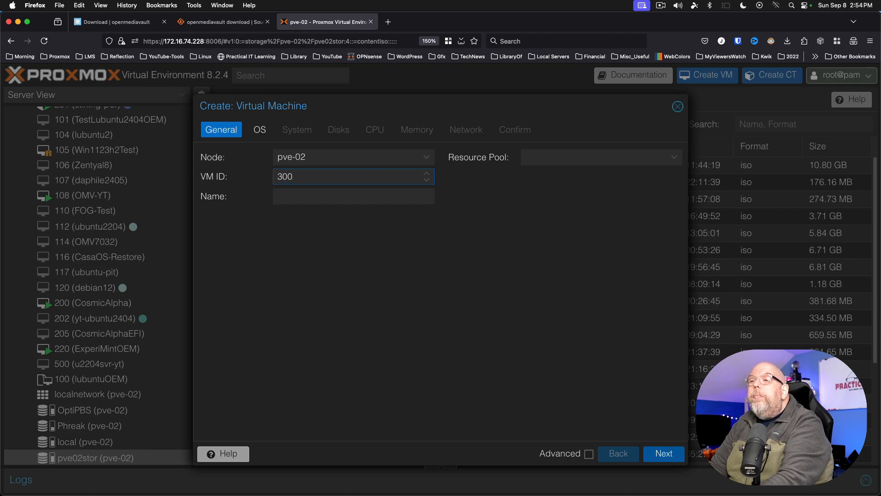
key(Tab)
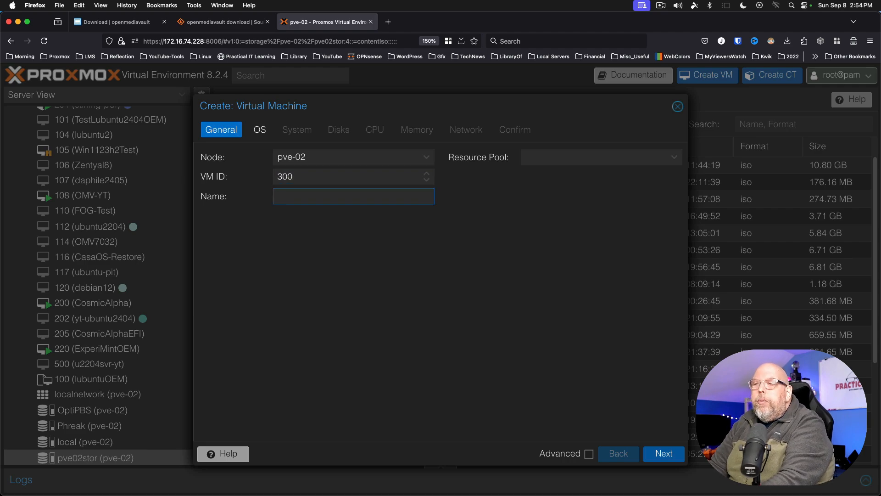
text(omv-yt2)
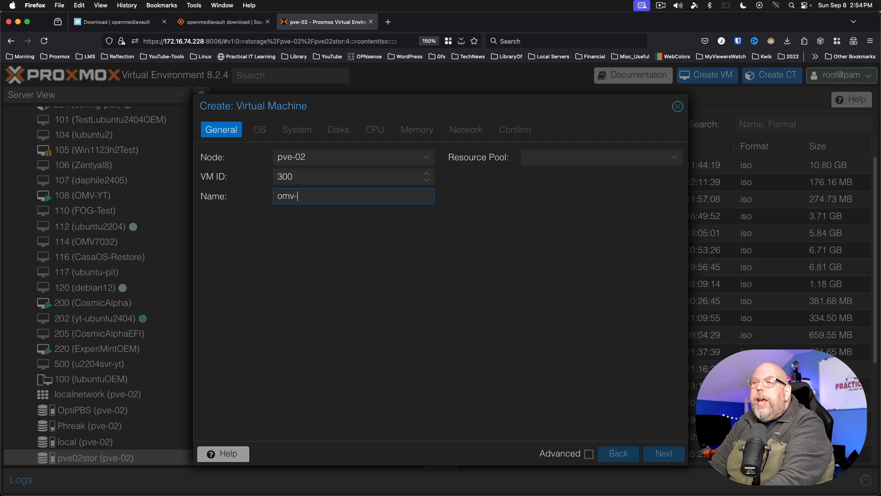
- Use openmediavault_7.0-32-amd64.iso from pve02stor storage as the VM's OS install media
click(260, 132)
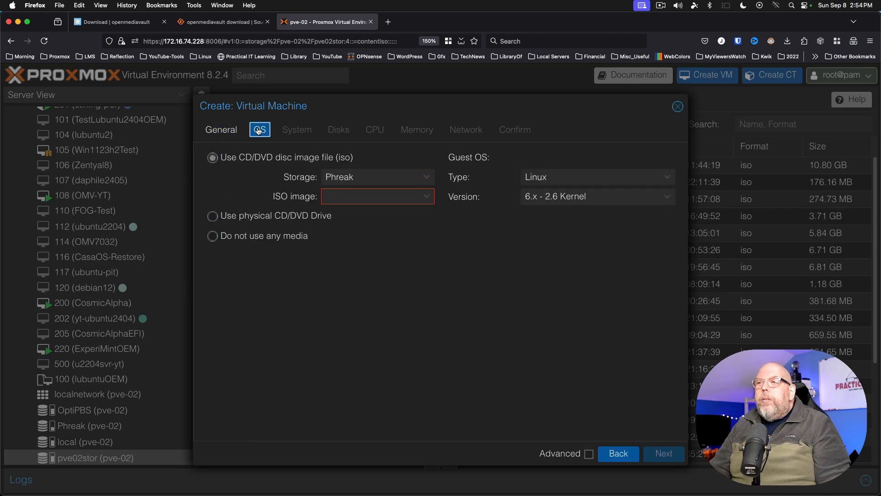
click(354, 178)
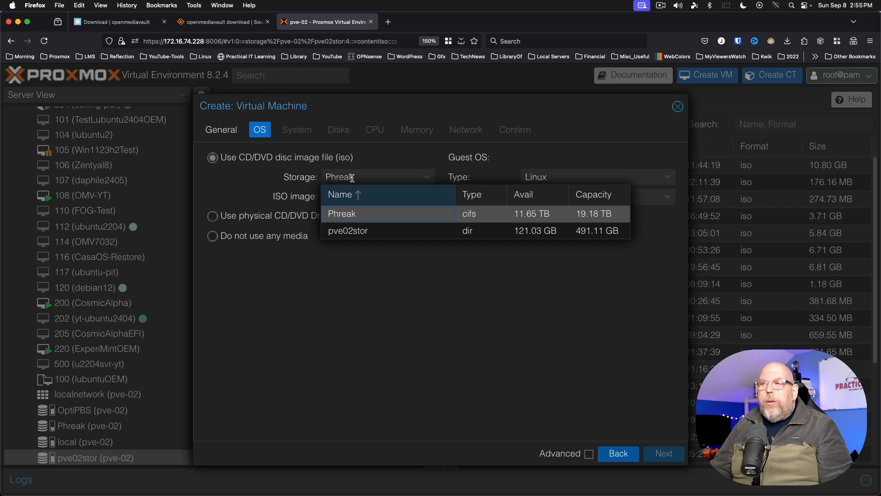
click(357, 231)
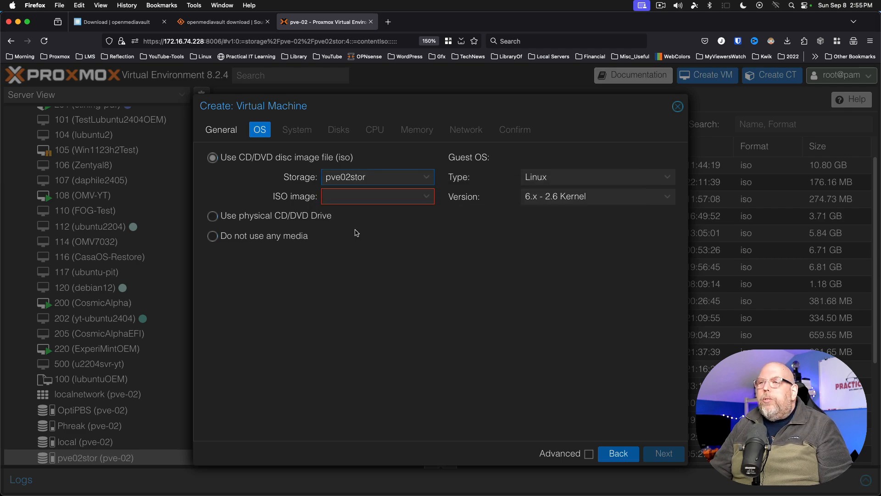
click(428, 199)
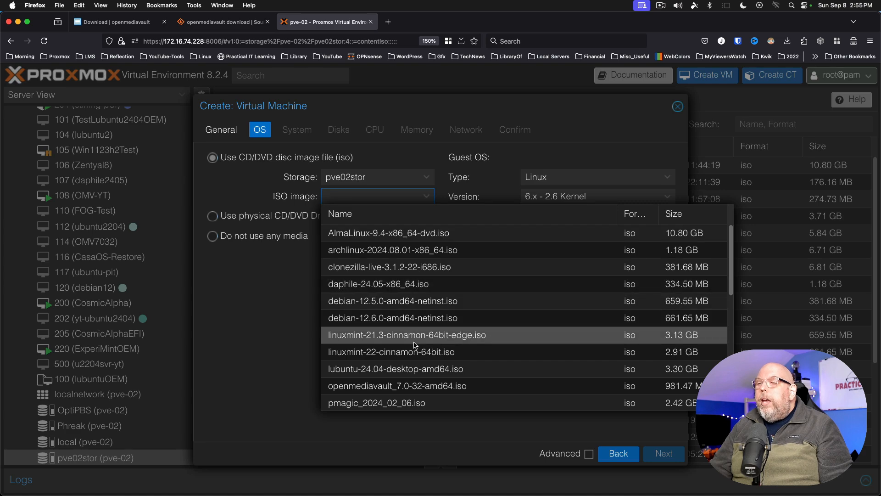
click(352, 387)
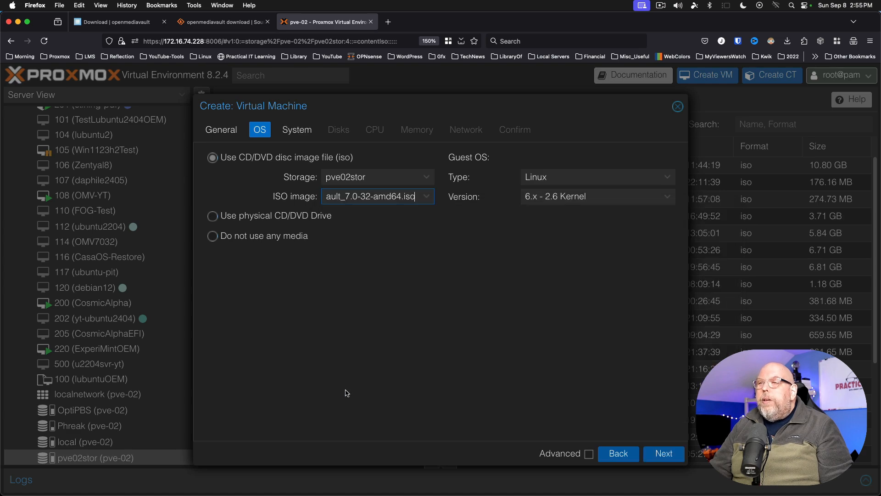
click(297, 133)
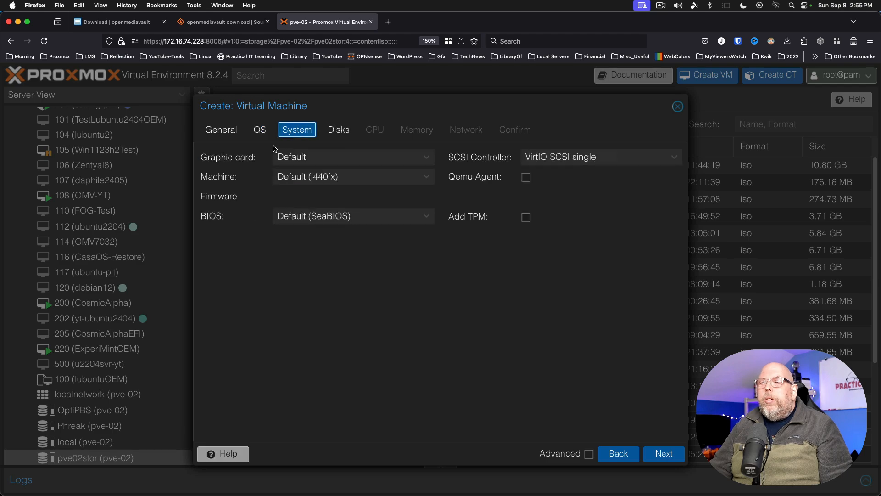
- Give the VM 8 CPU cores and 8128 MiB of memory
click(343, 131)
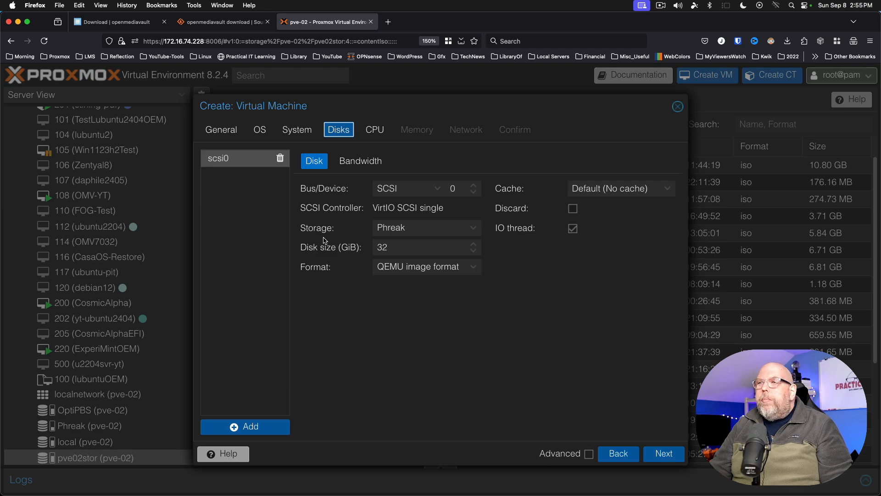
click(375, 132)
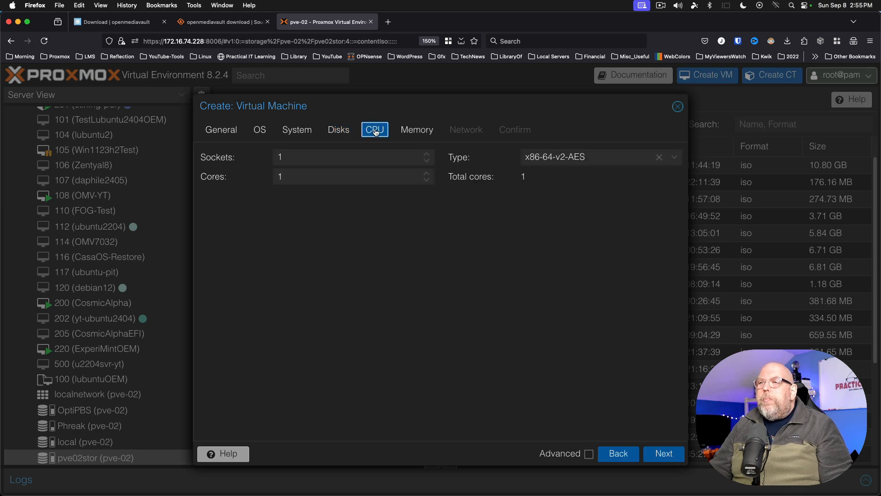
double_click(374, 175)
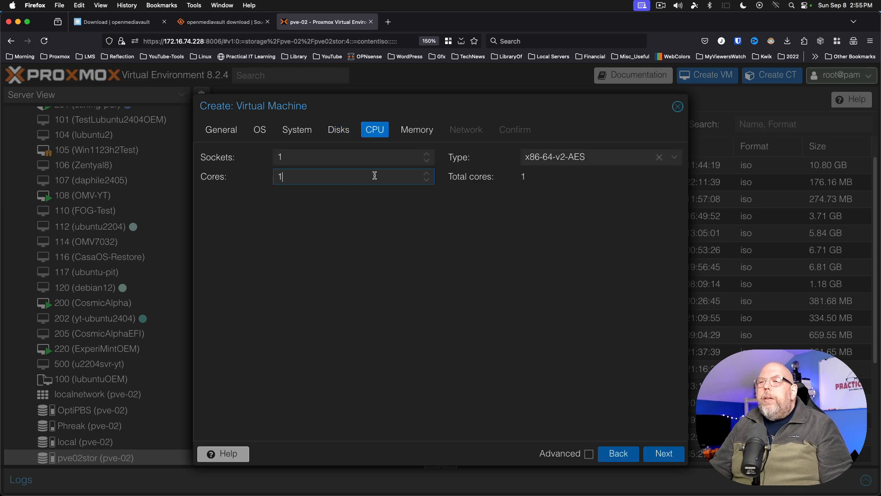
text(8)
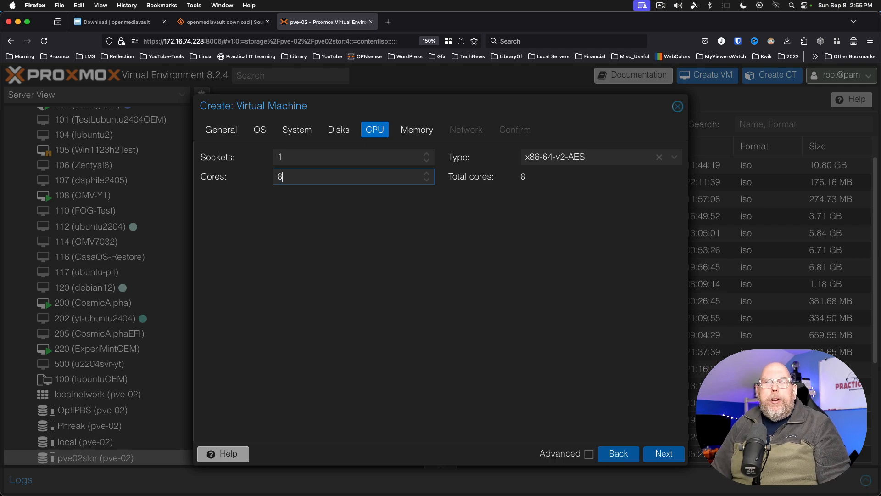
click(417, 131)
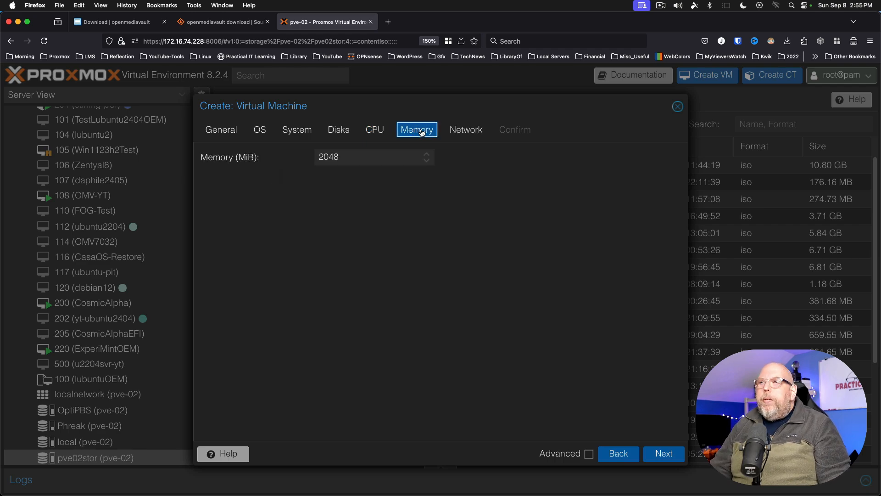
double_click(358, 158)
text(8192)
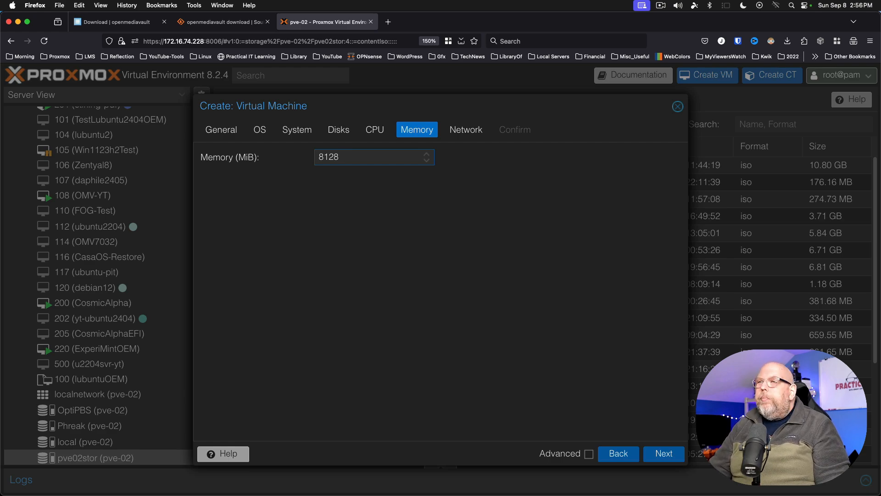
- Skip to the confirmation summary, tick Start after created, and finish creating the VM
click(470, 131)
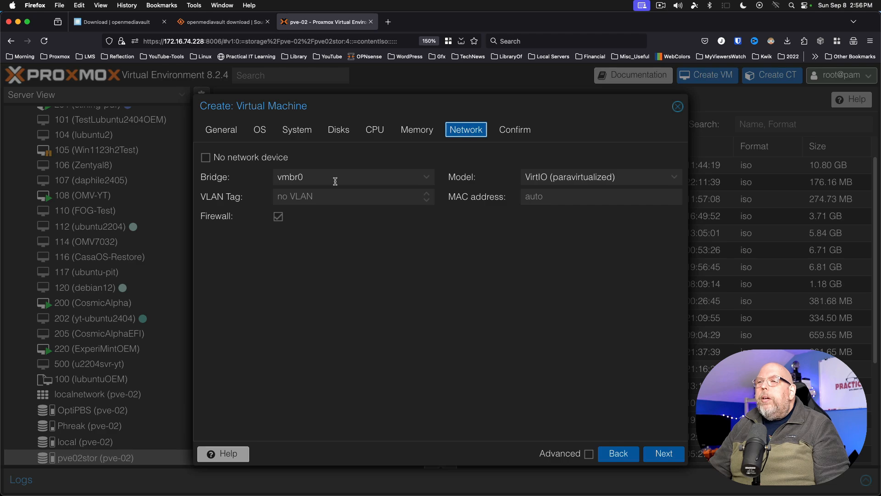
click(516, 131)
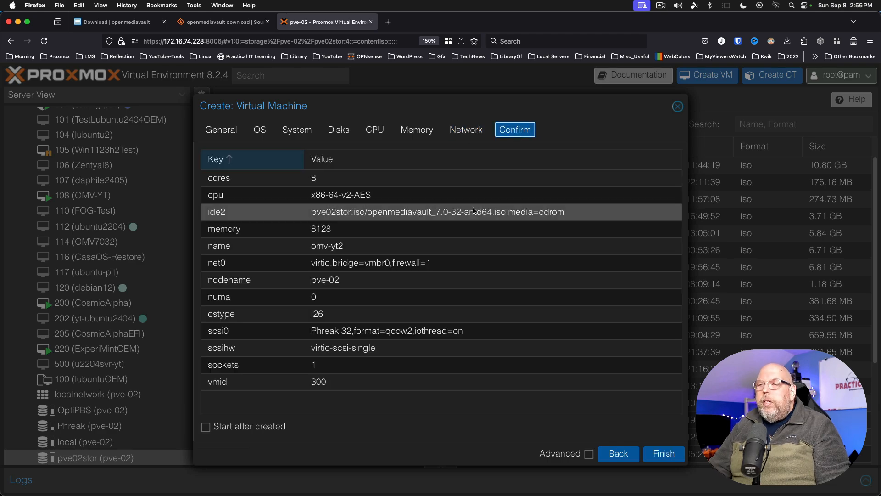
click(206, 428)
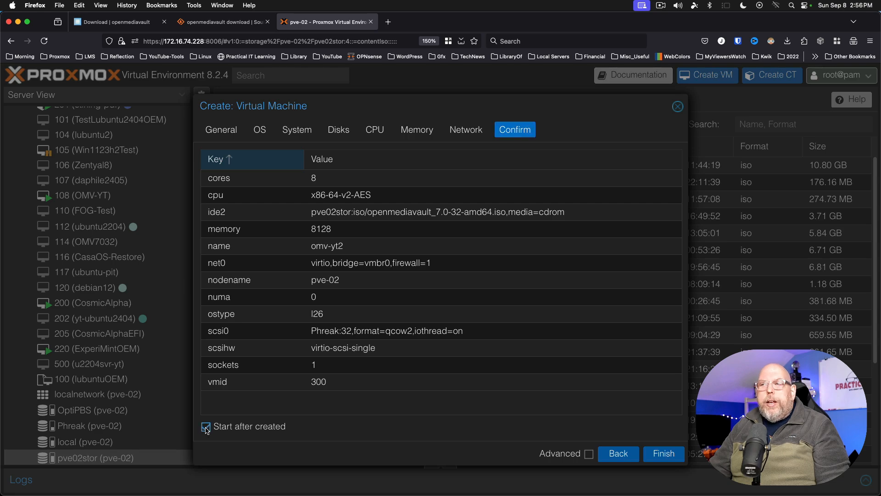
click(664, 453)
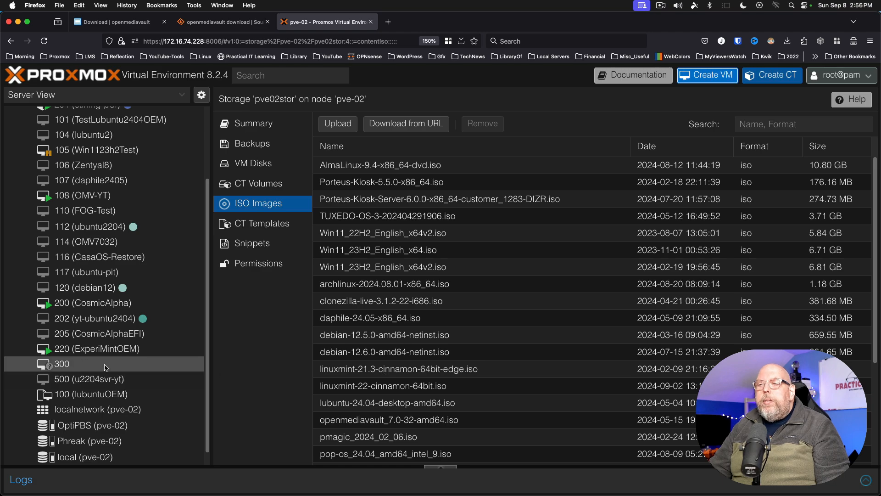
- Select VM 300 (omv-yt2) and show its console
click(105, 365)
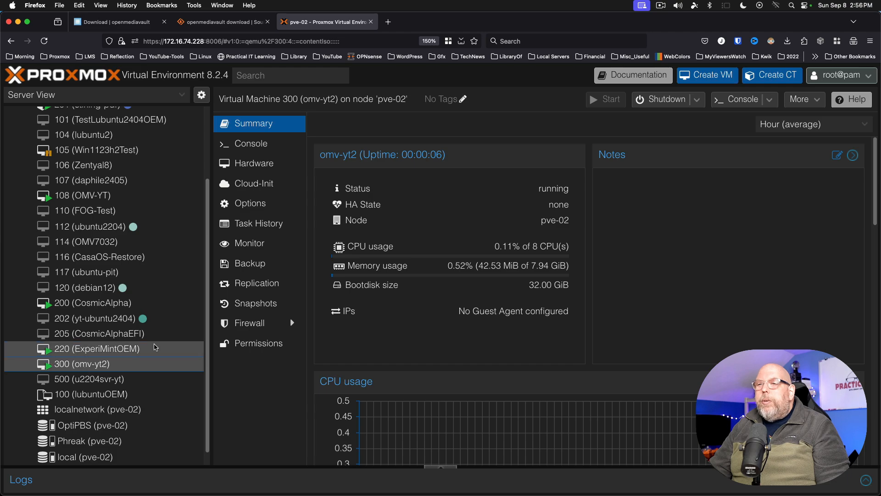
click(250, 144)
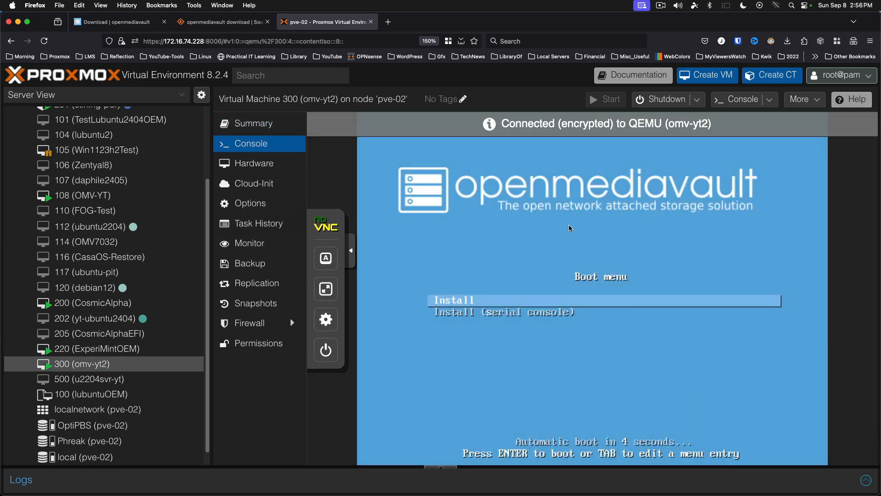
- Launch the openmediavault install, accepting English as language and United States as location
key(Return)
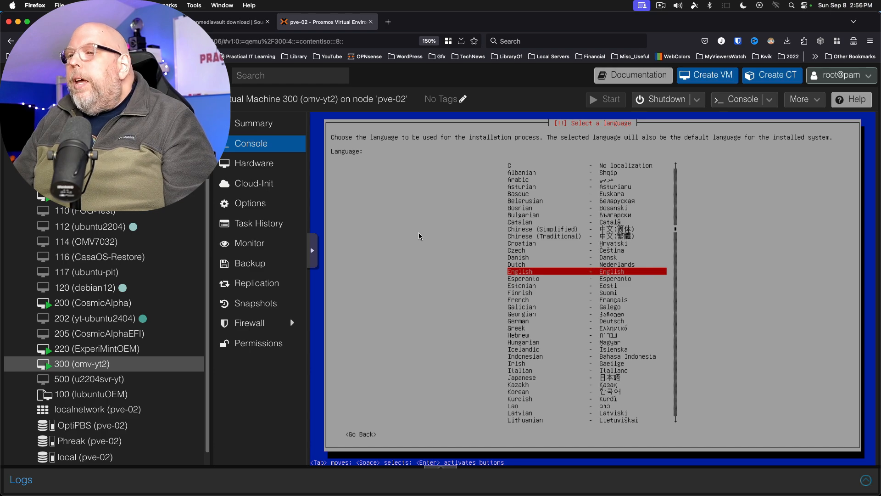
key(Return)
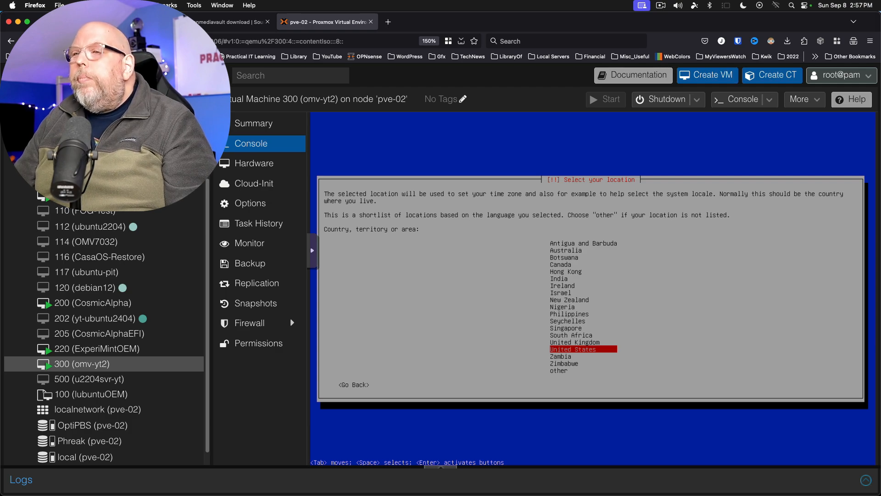
key(Return)
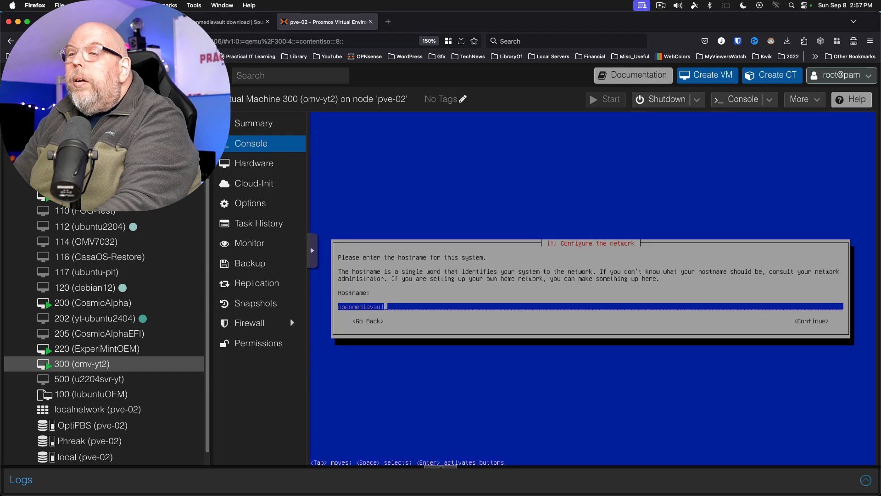
- Set the hostname to omvyt2 and keep 'local' as the domain name
key(BackSpace)
key(BackSpace)
key(BackSpace)
key(BackSpace)
key(BackSpace)
key(BackSpace)
key(BackSpace)
key(BackSpace)
key(BackSpace)
key(BackSpace)
key(BackSpace)
key(BackSpace)
key(BackSpace)
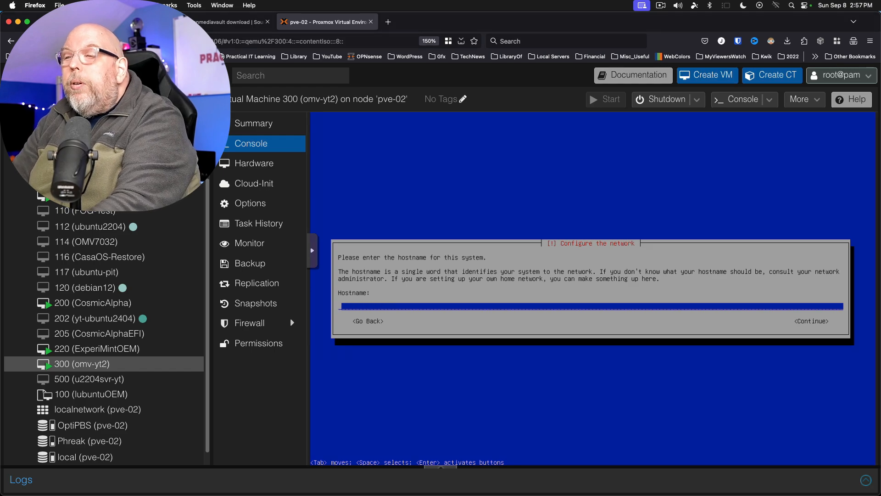
text(mv)
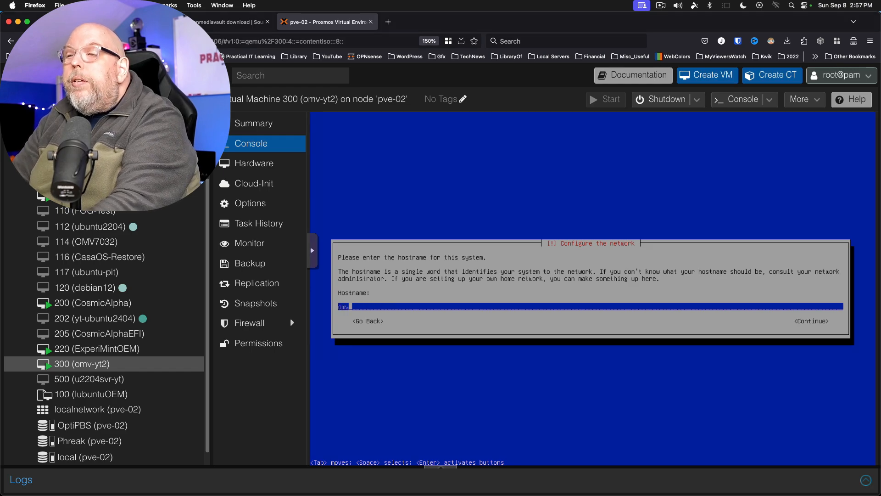
text(yt2)
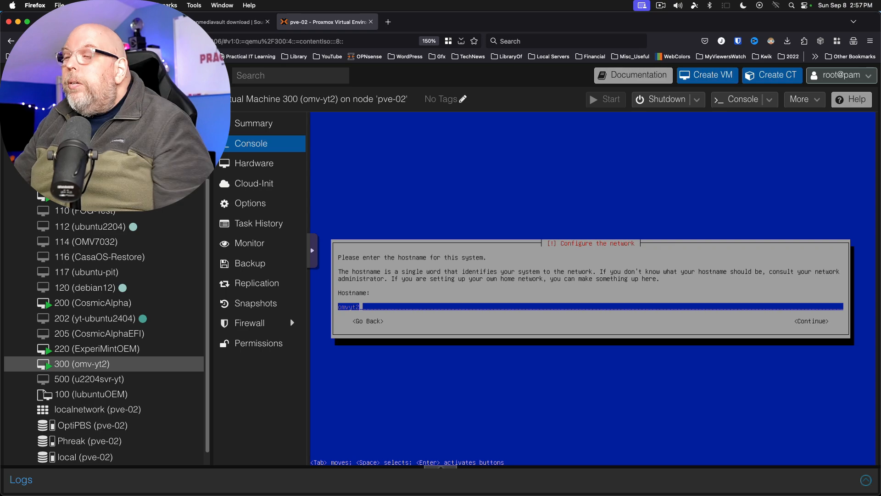
key(Return)
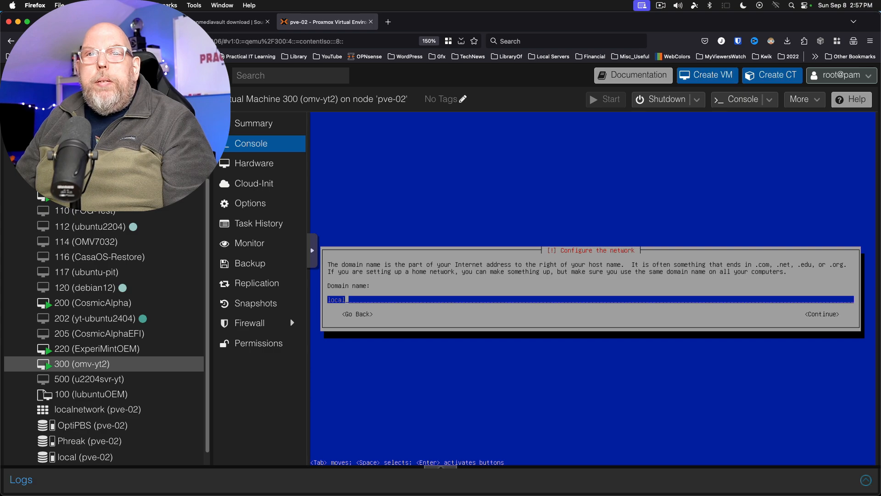
key(Return)
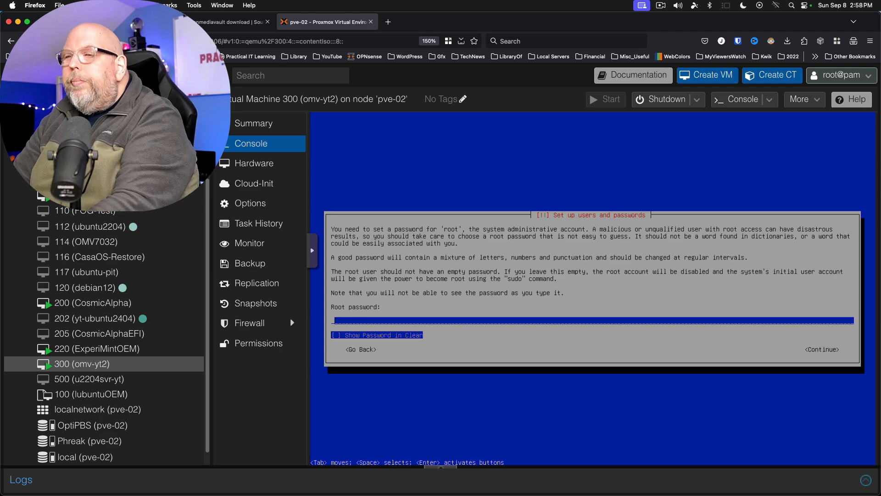
- Enter the root password and repeat it for verification
text(**********)
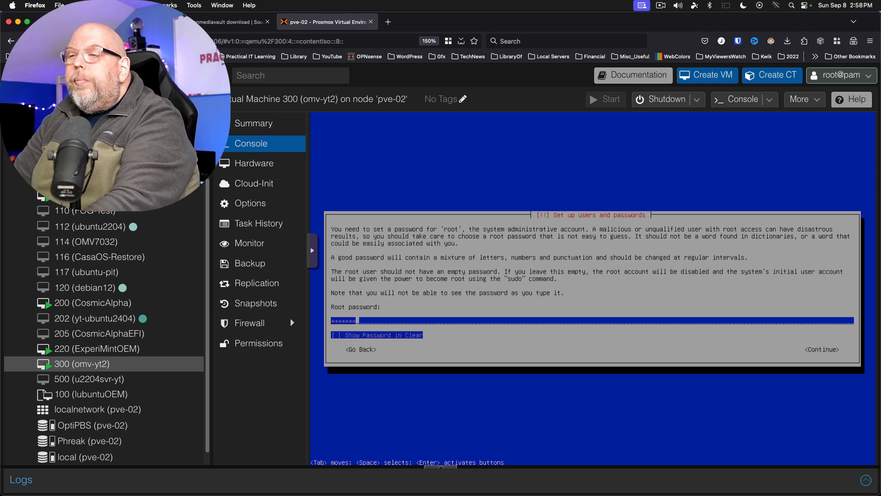
text(***)
key(Return)
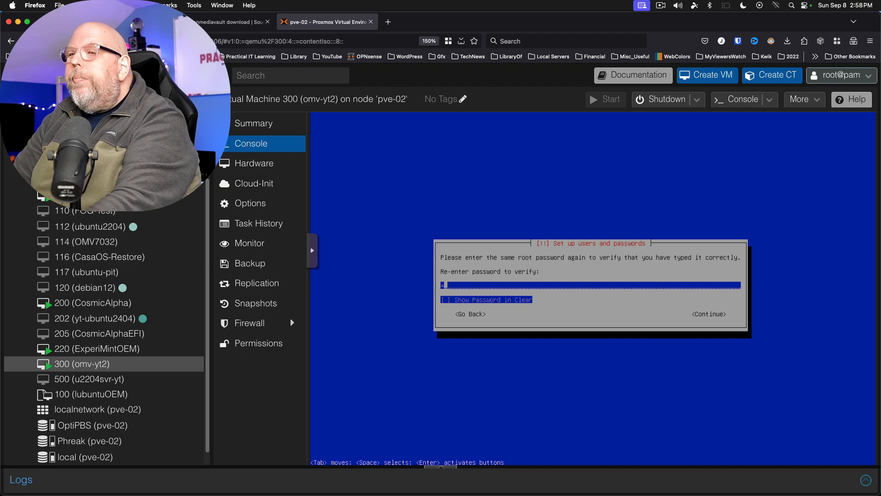
text(*************)
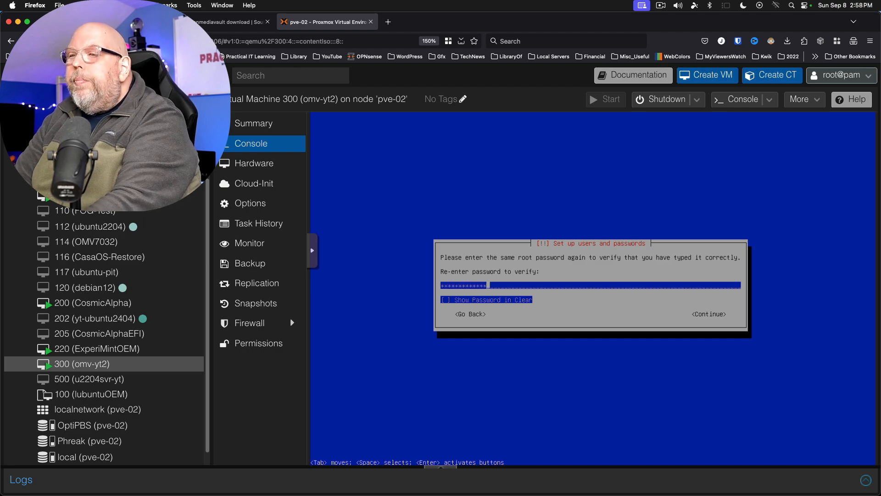
key(Return)
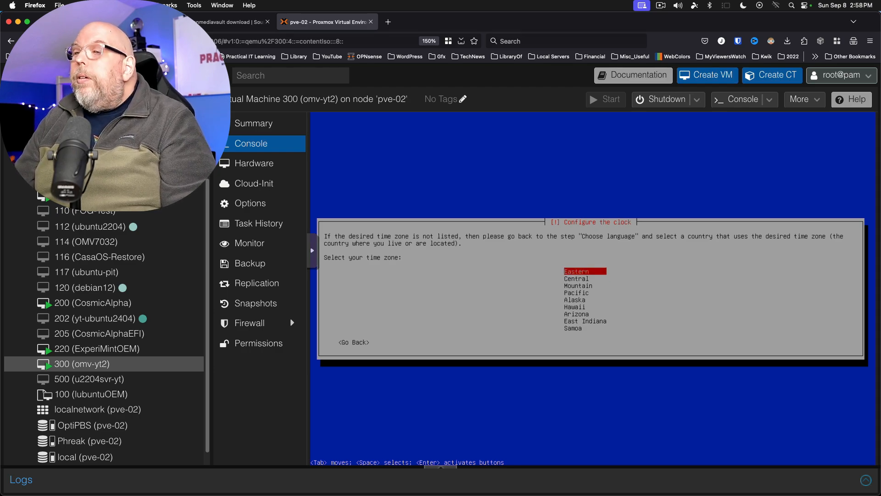
- Accept Eastern as the time zone on the clock configuration screen
key(Return)
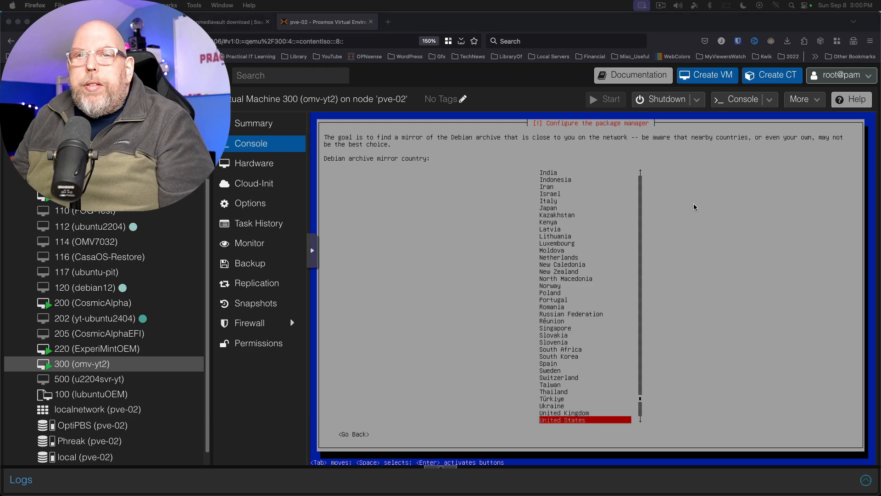
- Use the United States deb.debian.org mirror and leave the HTTP proxy blank
key(Return)
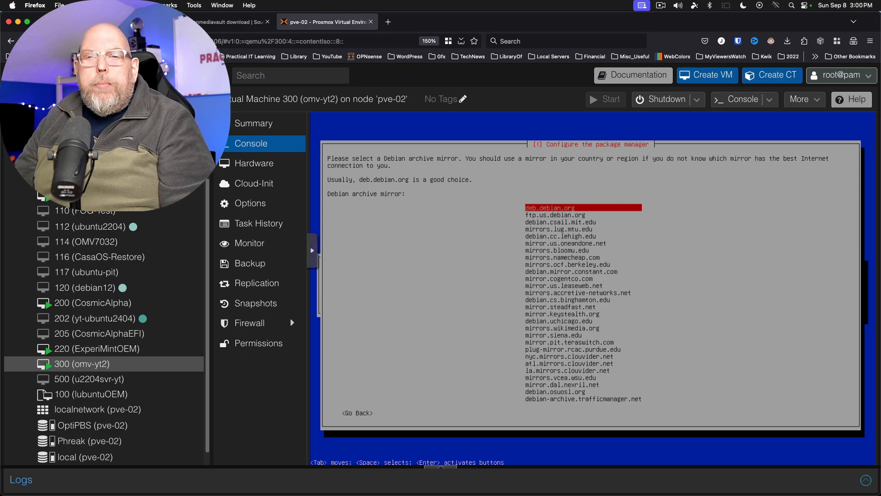
key(Return)
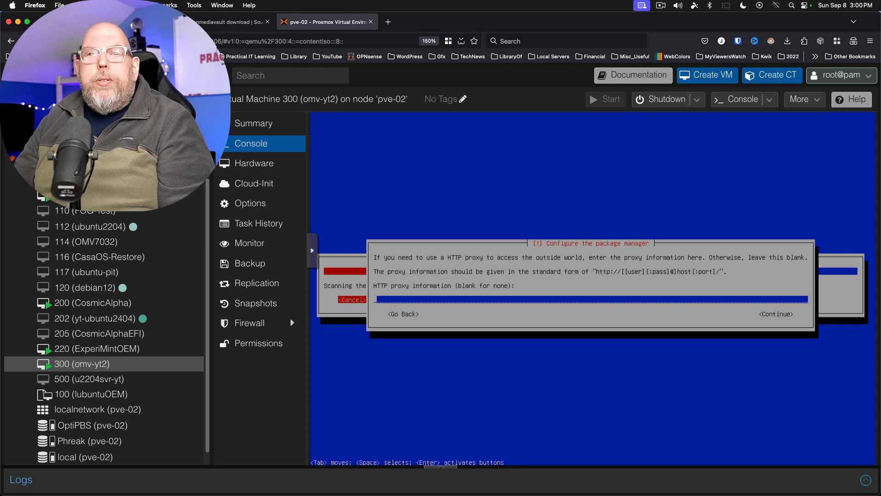
key(Return)
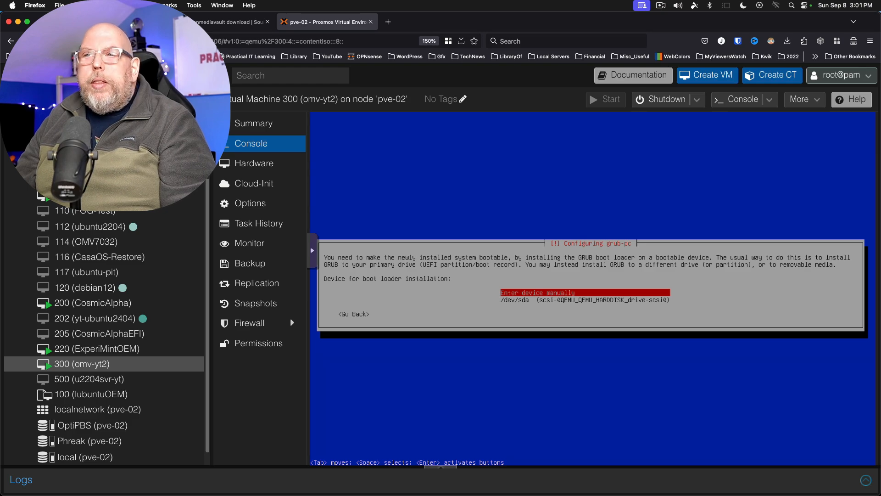
- Select /dev/sda as the GRUB boot loader target and install it
key(Down)
key(Return)
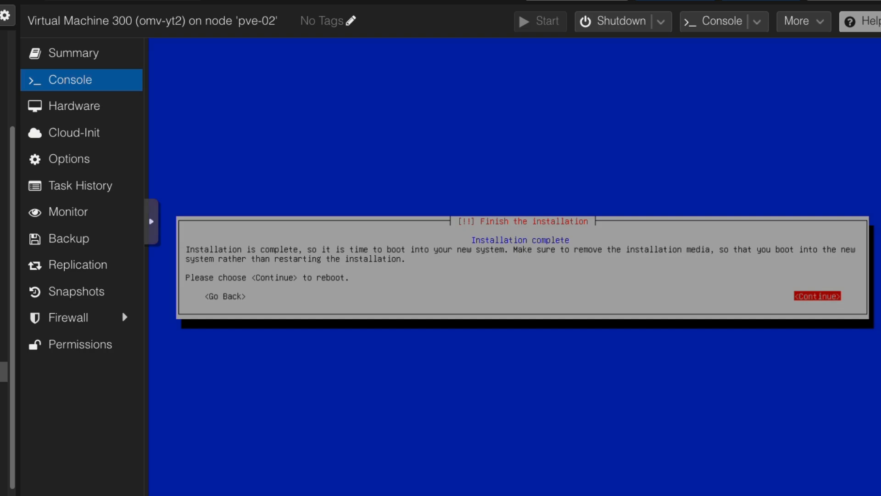
- Set VM 300's CD/DVD drive to 'Do not use any media' and bring up its console
click(72, 112)
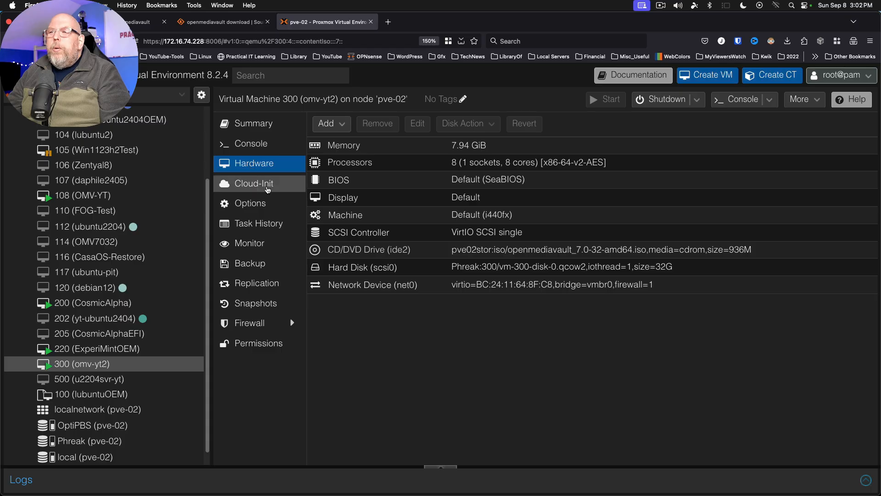
double_click(348, 253)
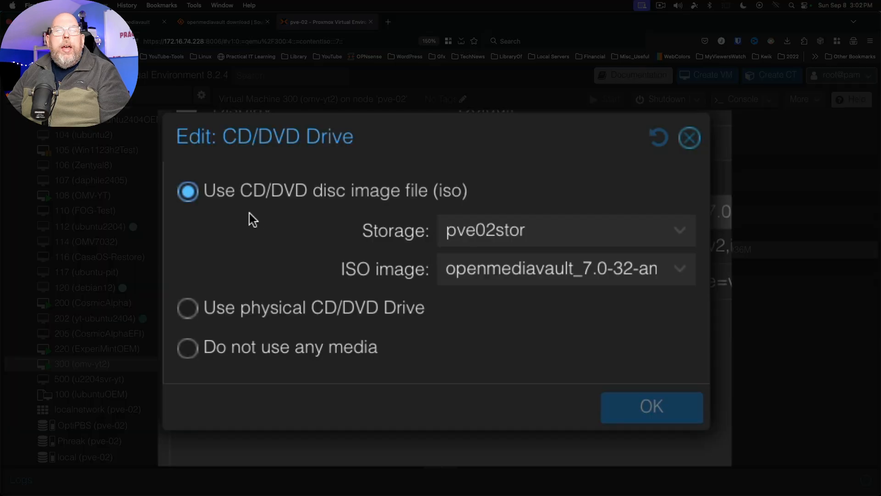
click(195, 350)
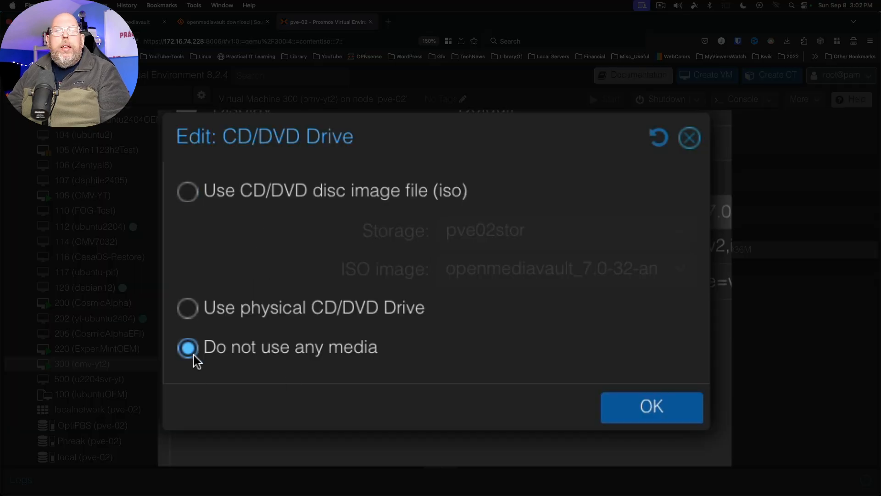
click(658, 413)
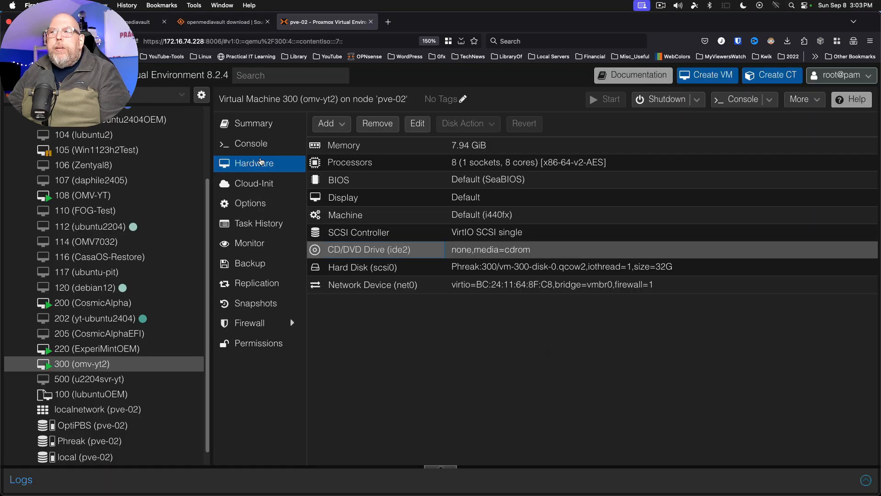
click(254, 145)
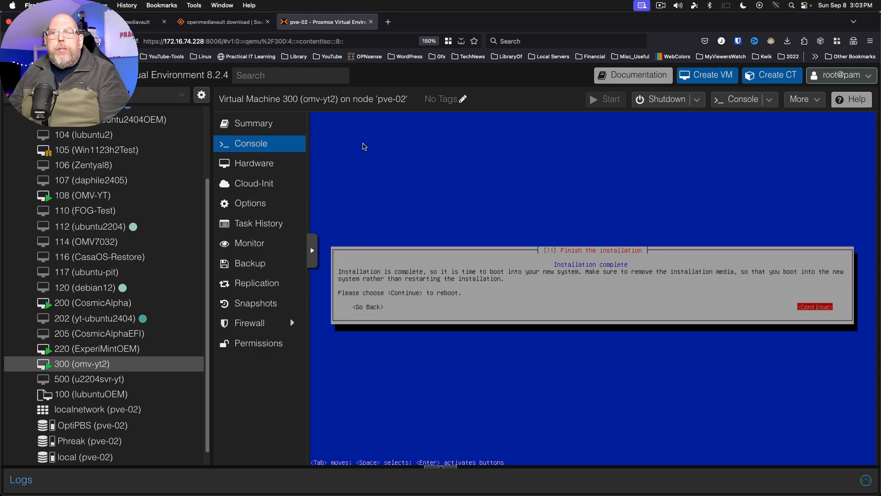
- Continue past Installation complete to reboot, then boot the default Debian GNU/Linux GRUB entry
key(Return)
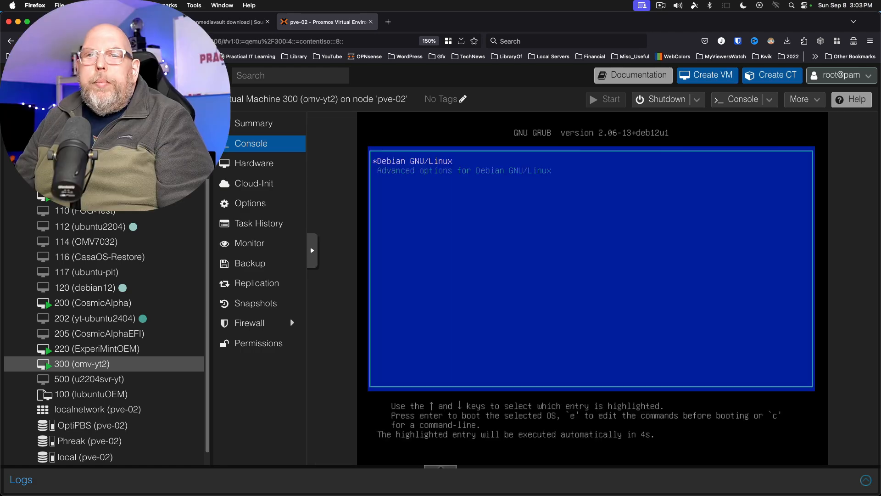
key(Return)
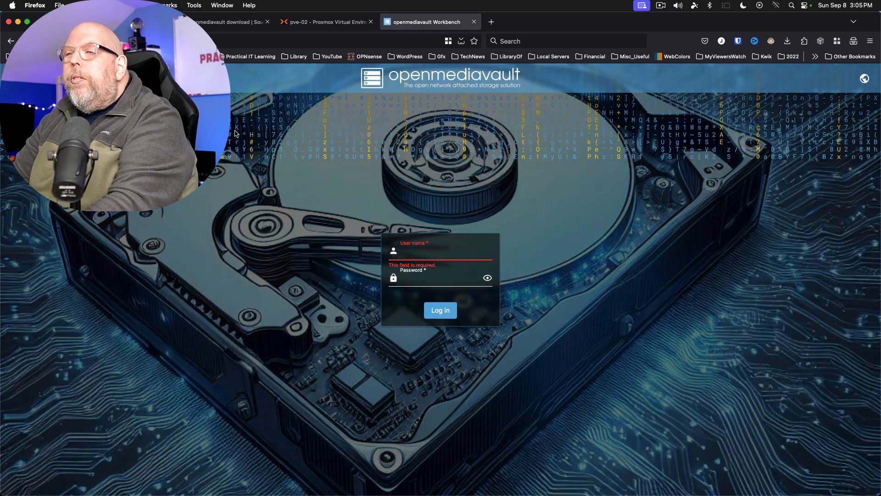
- Log in and open System > Update Management > Updates, showing 63 pending package updates
text(admin)
key(Tab)
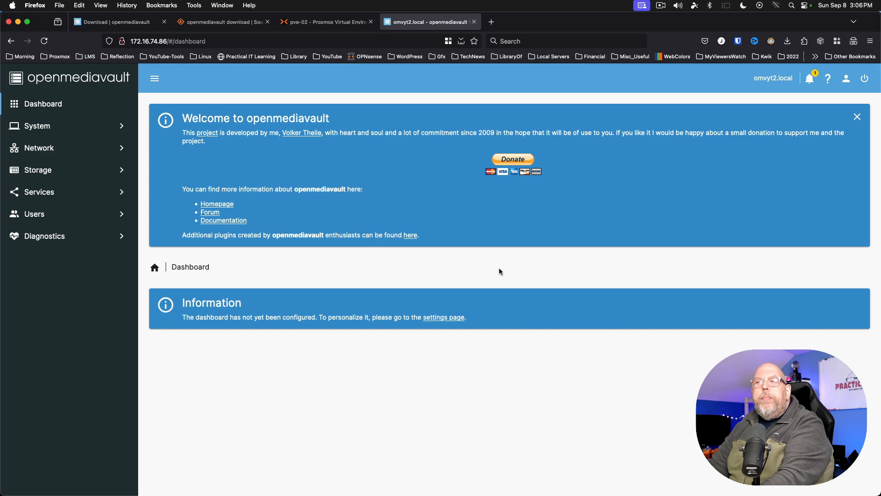
click(53, 129)
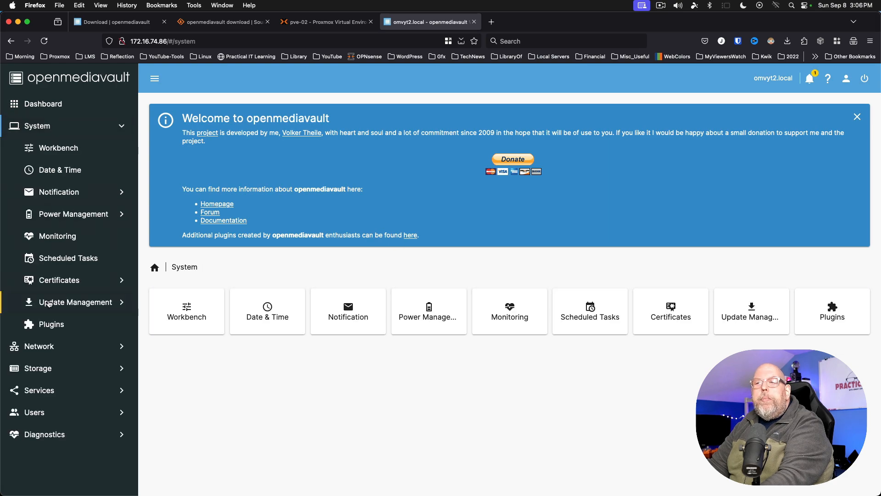
click(50, 304)
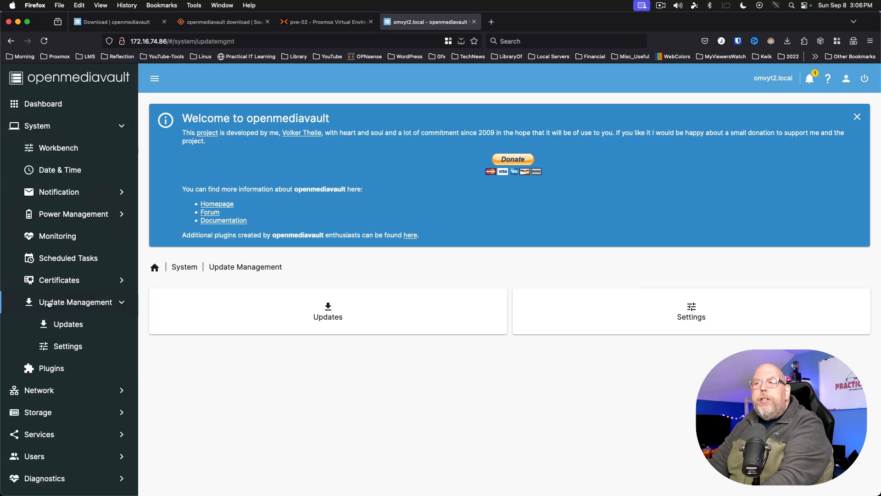
click(286, 314)
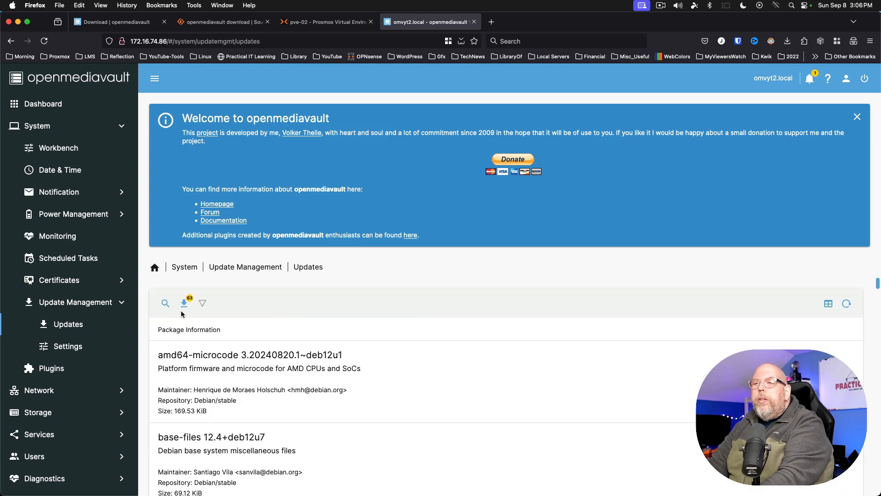
scroll(184, 307, down, 5)
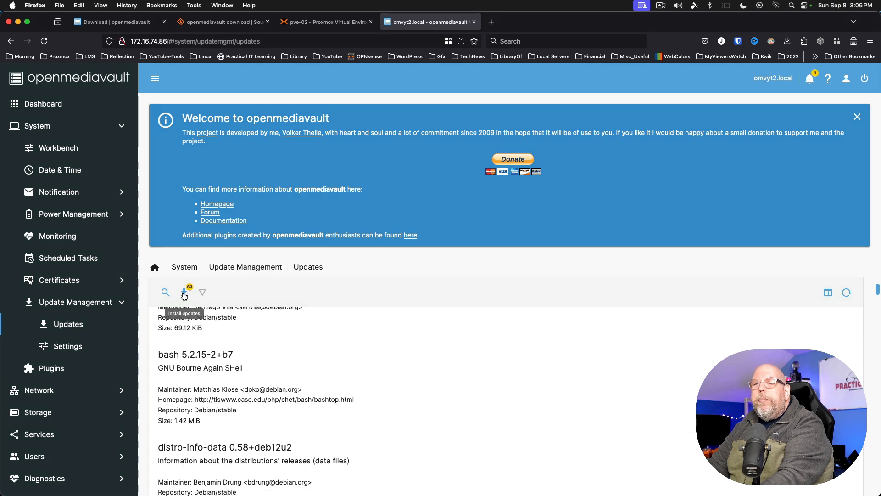
- Install all 63 pending package updates, ticking Confirm and approving the upgrade
click(183, 295)
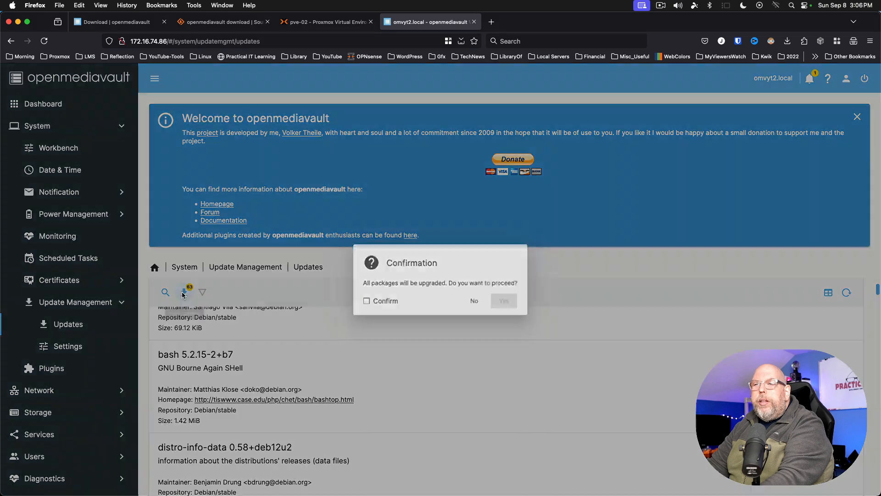
click(359, 303)
click(511, 303)
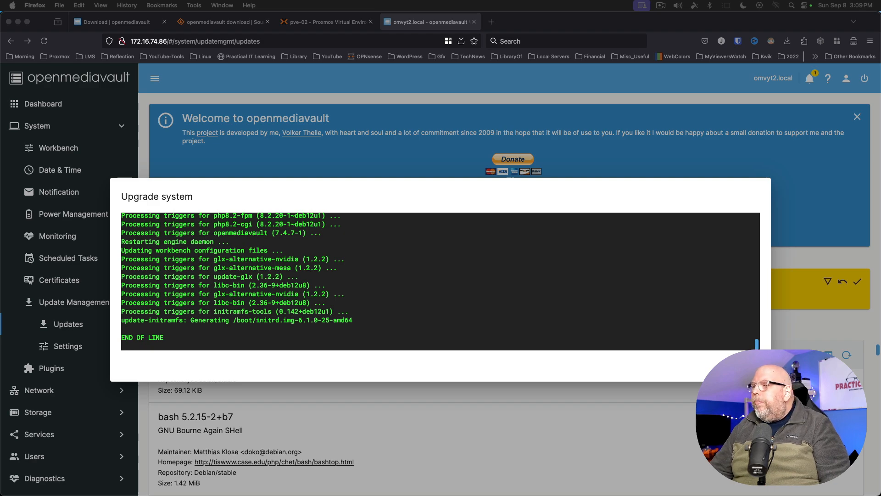
- Close the Upgrade system log, then apply and confirm the pending configuration changes
click(744, 366)
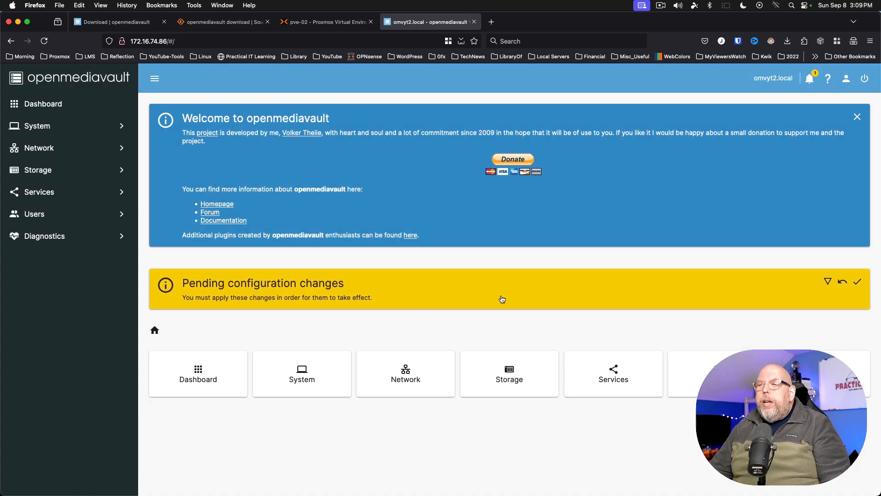
click(858, 284)
click(510, 307)
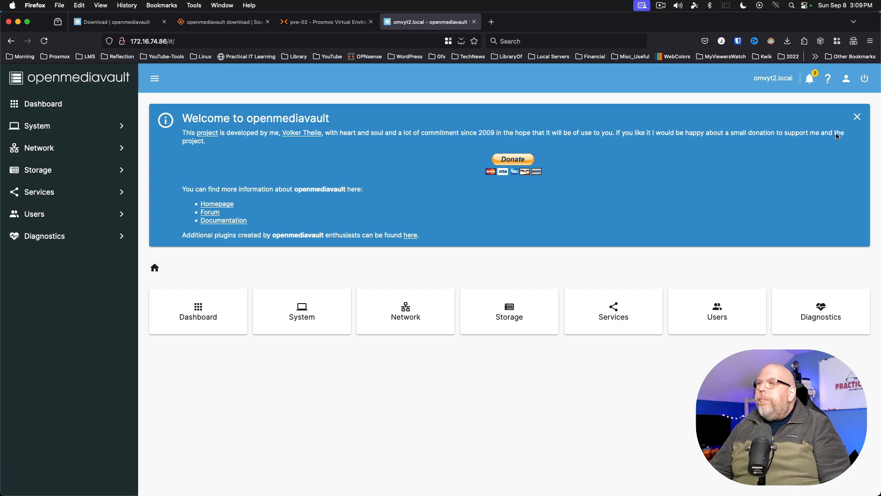
- Reboot the NAS from the power menu, ticking Confirm and approving with Yes
click(867, 79)
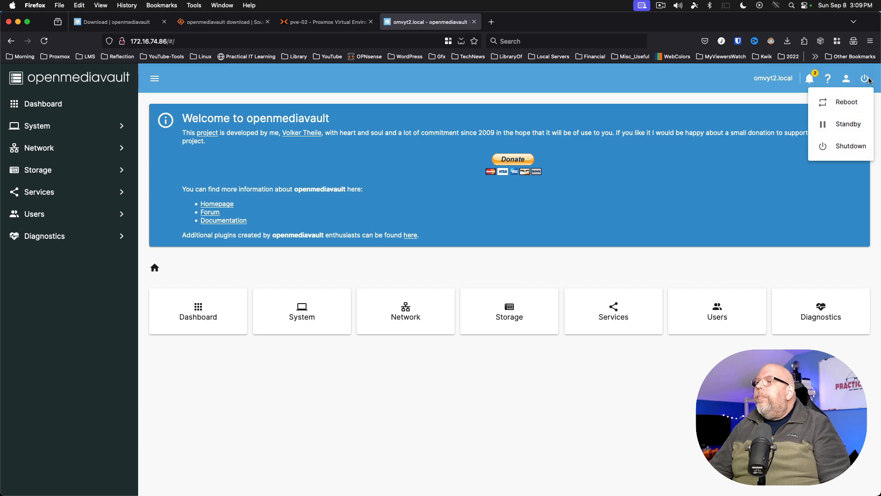
click(853, 100)
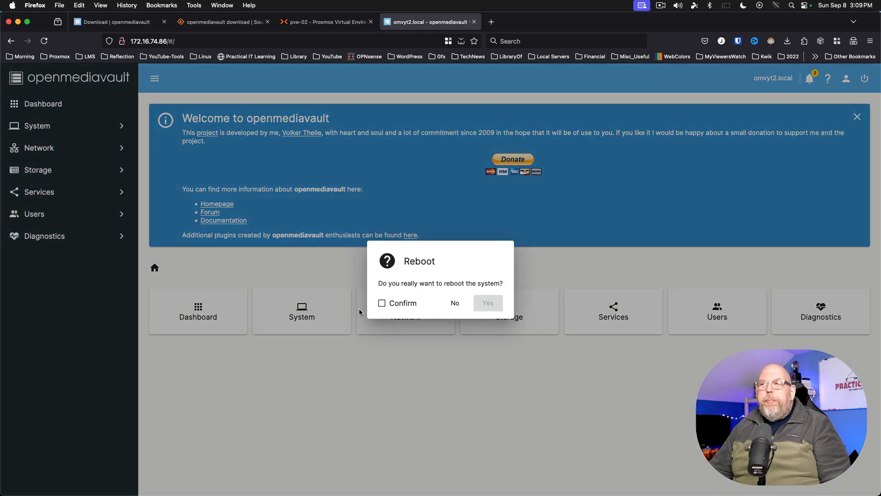
click(382, 303)
click(489, 305)
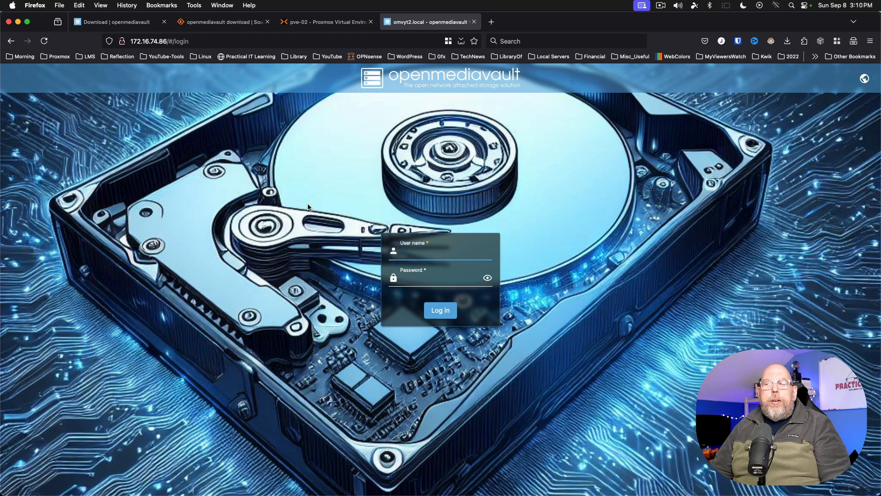
- Log back in with the saved username and password, then dismiss the Welcome banner
click(453, 251)
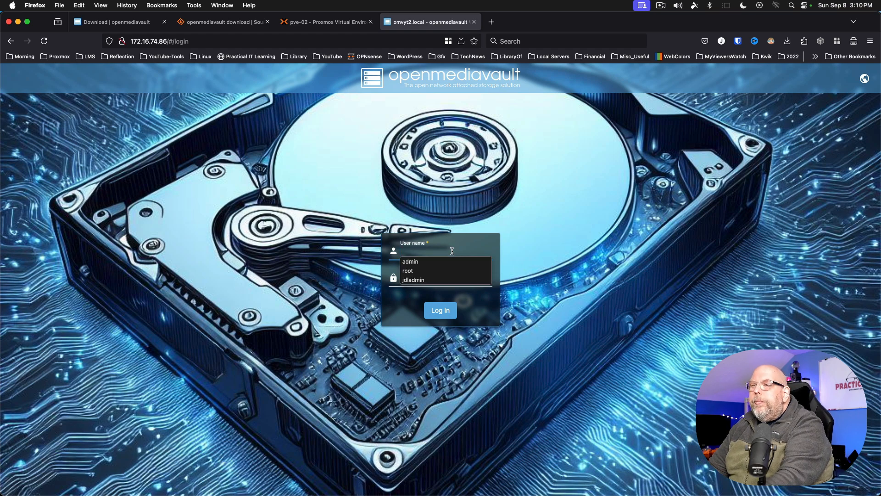
text(admin)
key(Tab)
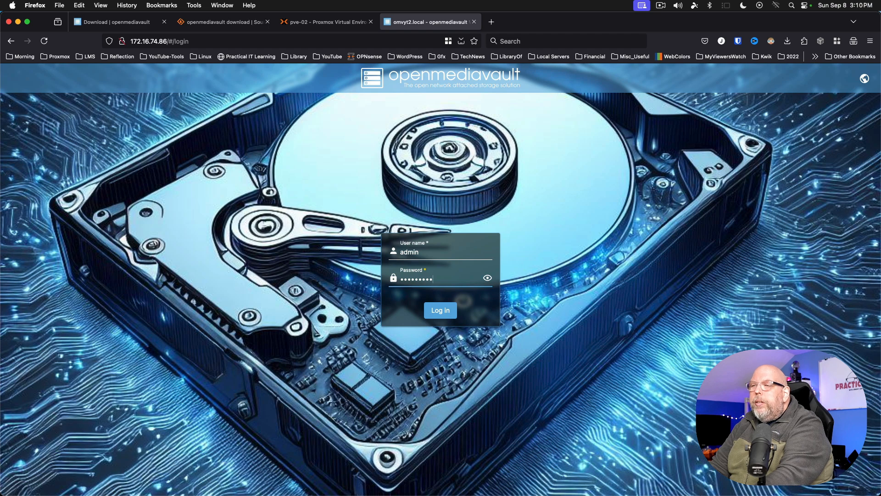
key(Return)
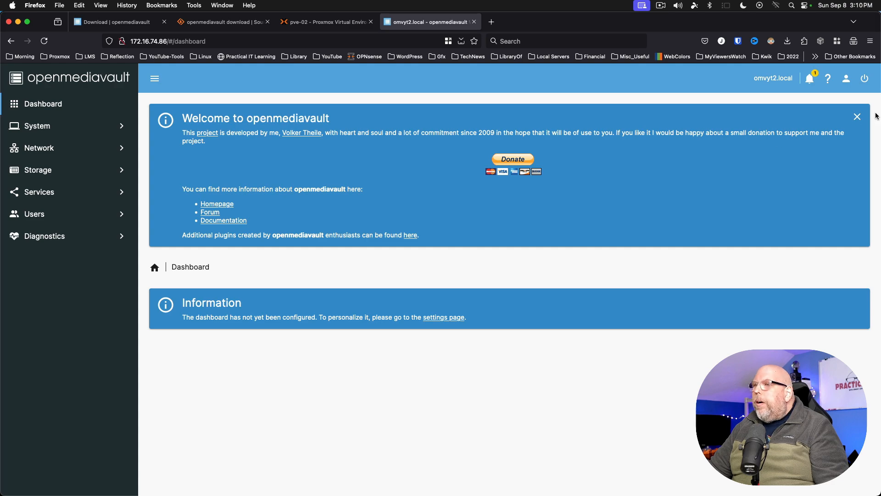
click(856, 118)
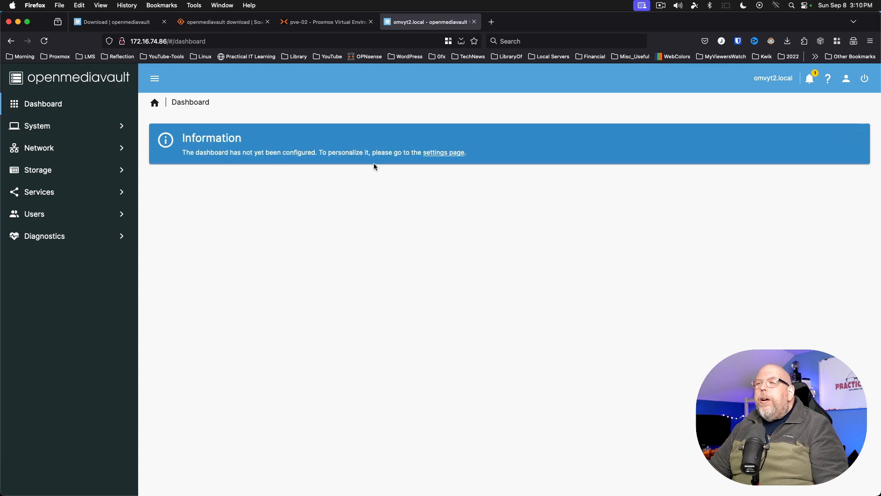
- Enable the CPU Utilization, File Systems, Load Average and Memory dashboard widgets
click(438, 156)
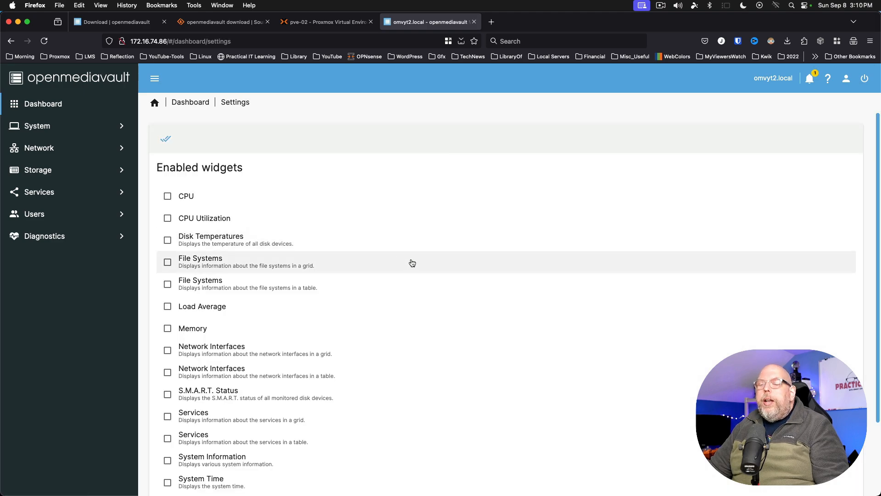
click(165, 225)
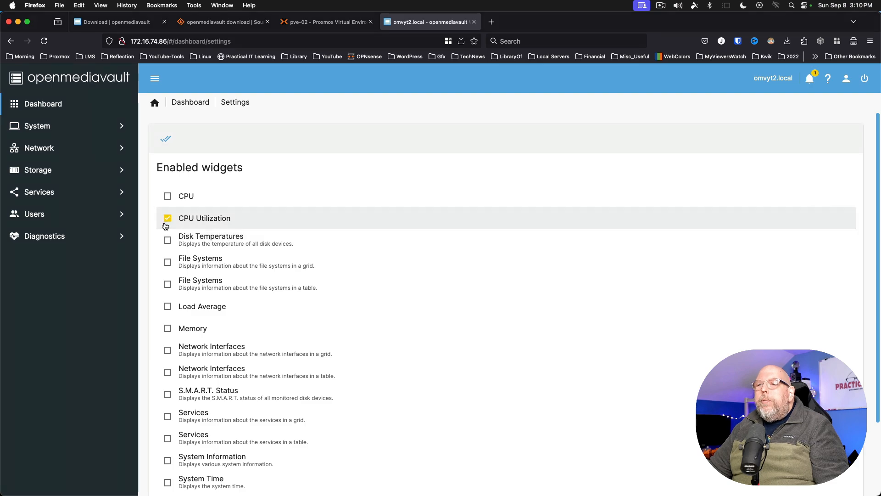
click(167, 263)
click(167, 307)
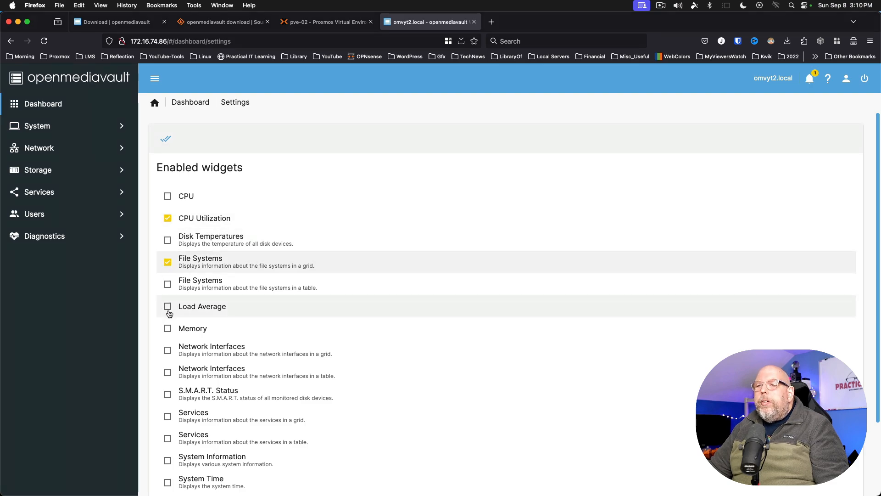
click(167, 334)
scroll(169, 338, down, 3)
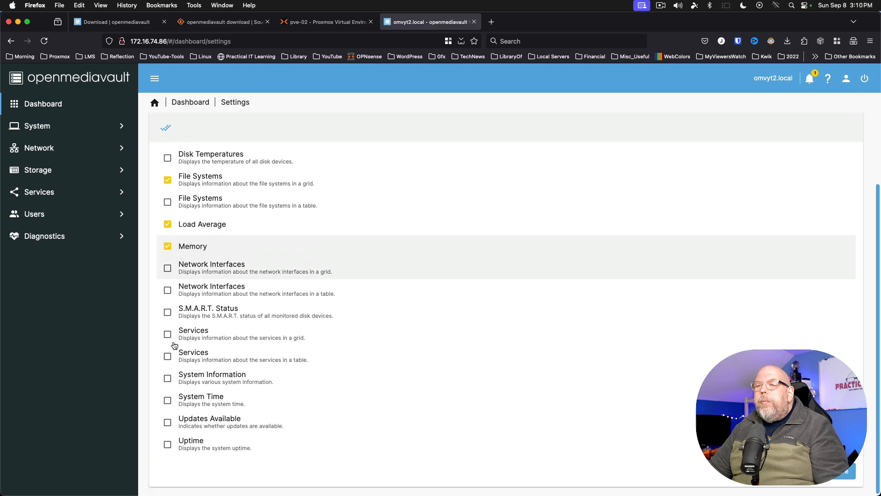
- Enable the Services, System Information, System Time, Updates Available and Uptime widgets, and save
click(165, 332)
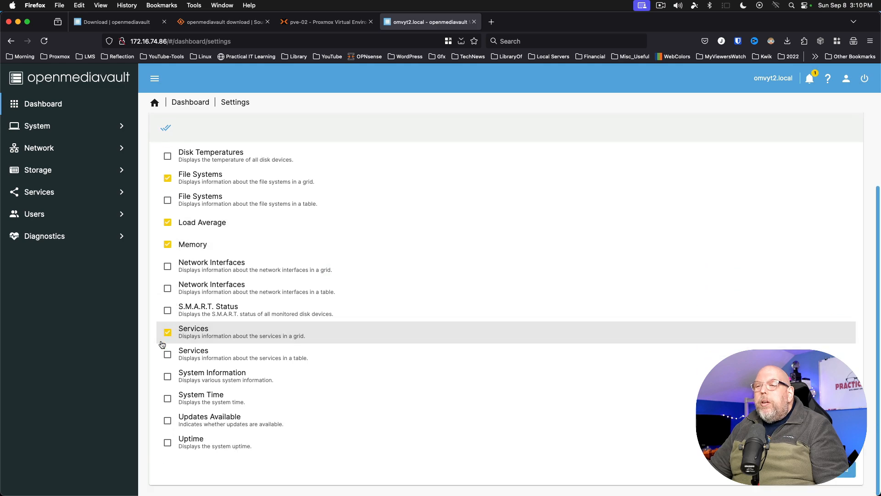
click(167, 376)
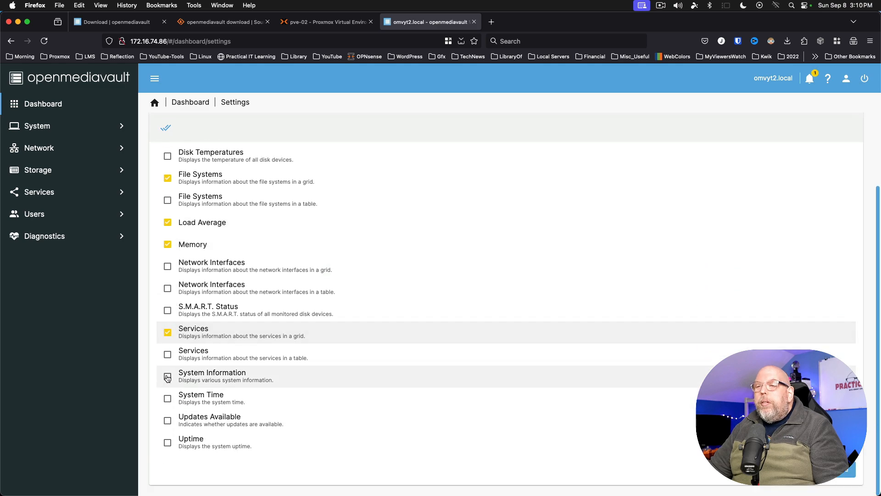
click(168, 399)
click(167, 421)
click(168, 448)
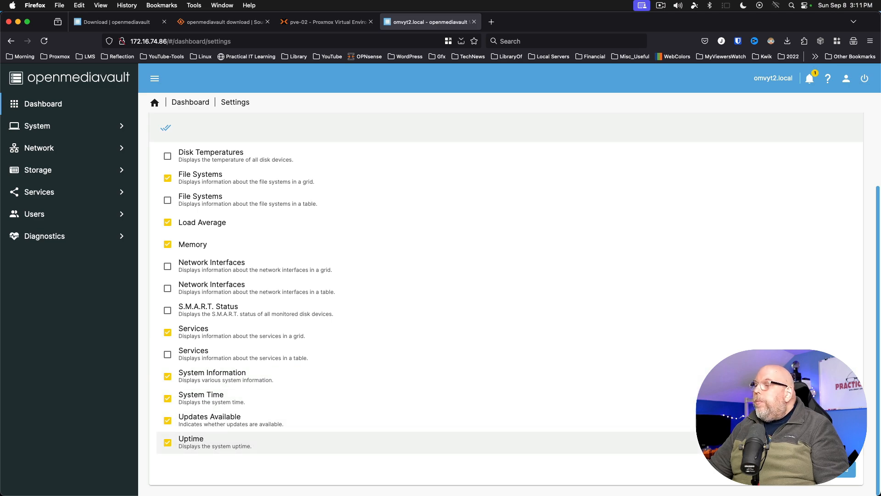
click(846, 473)
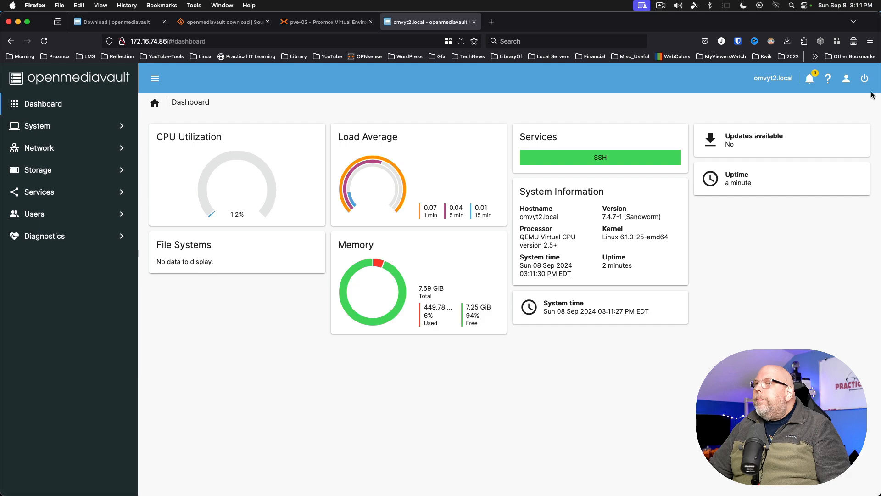
- Shut down the omvyt2 NAS with confirmation and return to the Proxmox tab
click(863, 80)
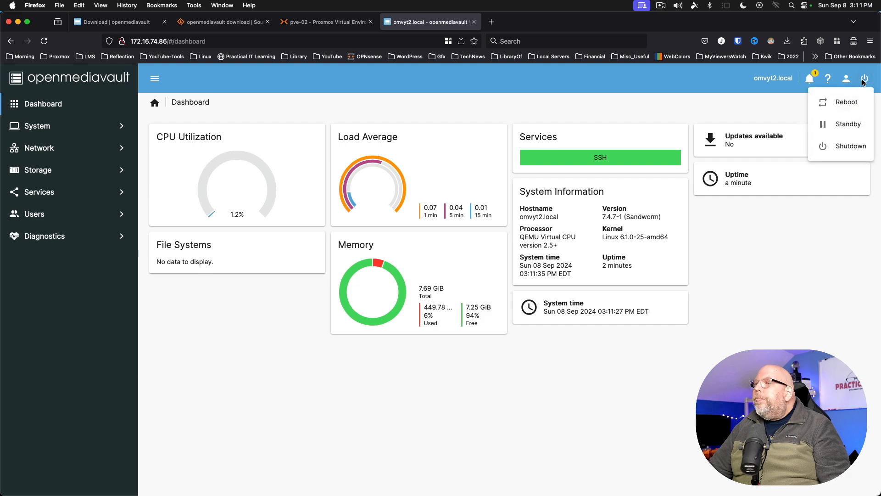
click(851, 149)
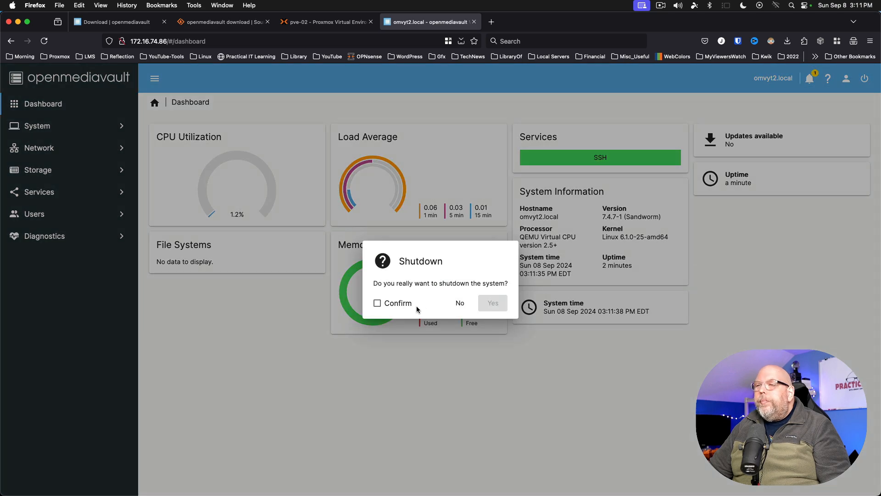
click(377, 303)
click(486, 304)
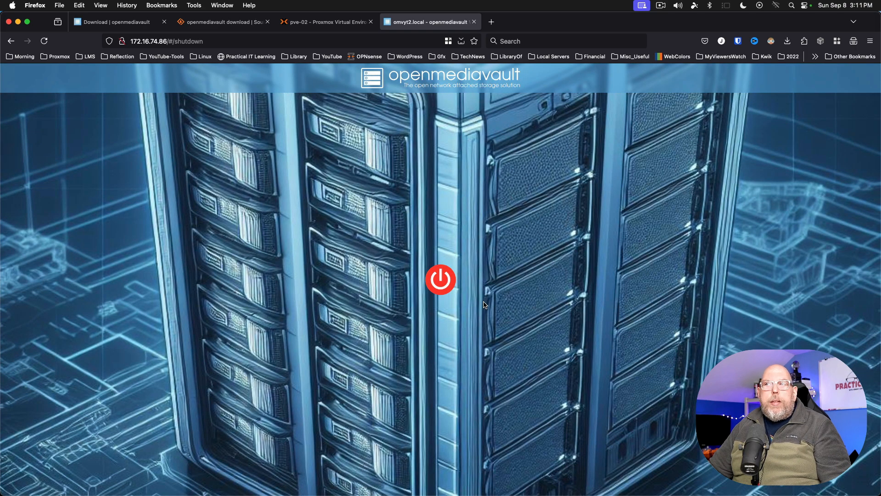
key(ctrl+shift+Tab)
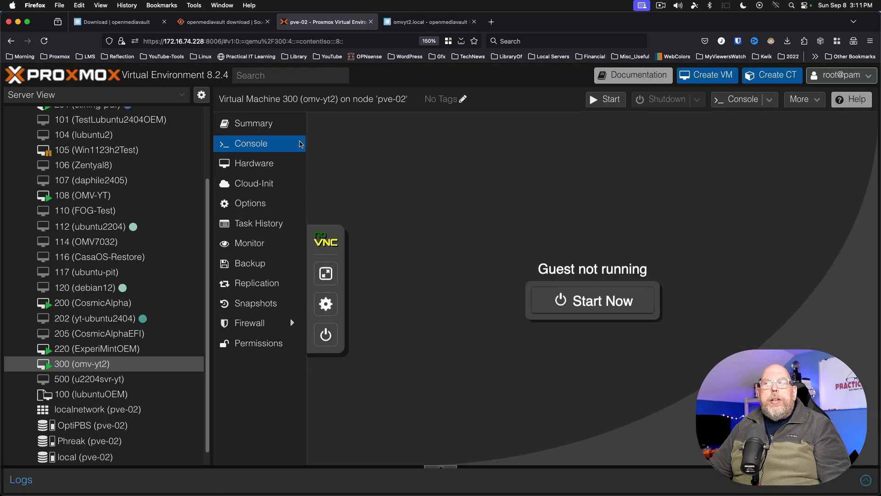
- Add a 40 GB hard disk stored on Phreak to VM 300's hardware
click(288, 161)
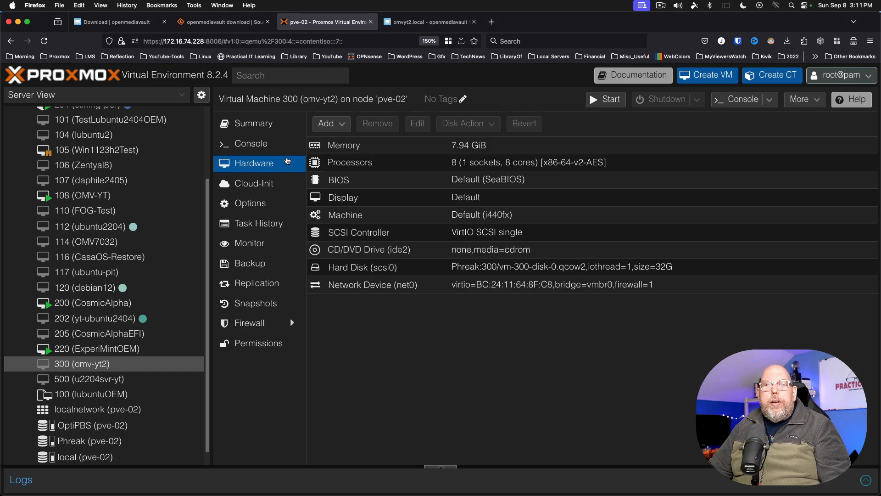
click(328, 124)
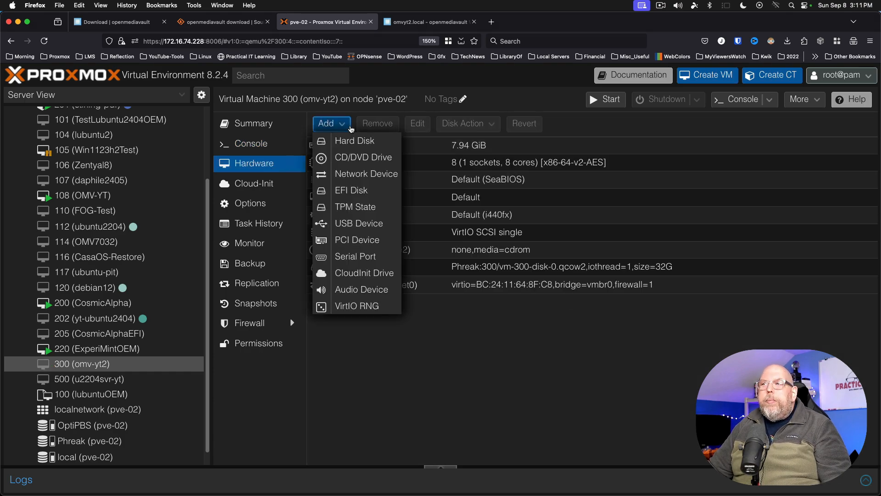
click(351, 142)
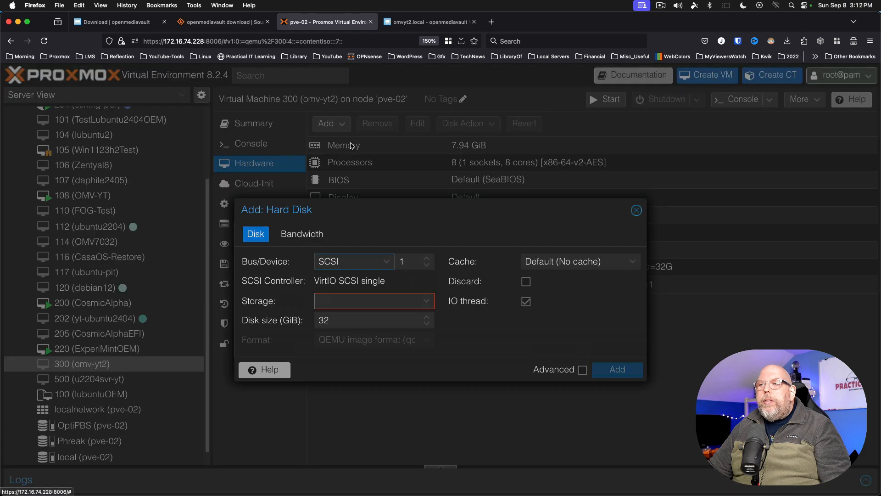
click(346, 303)
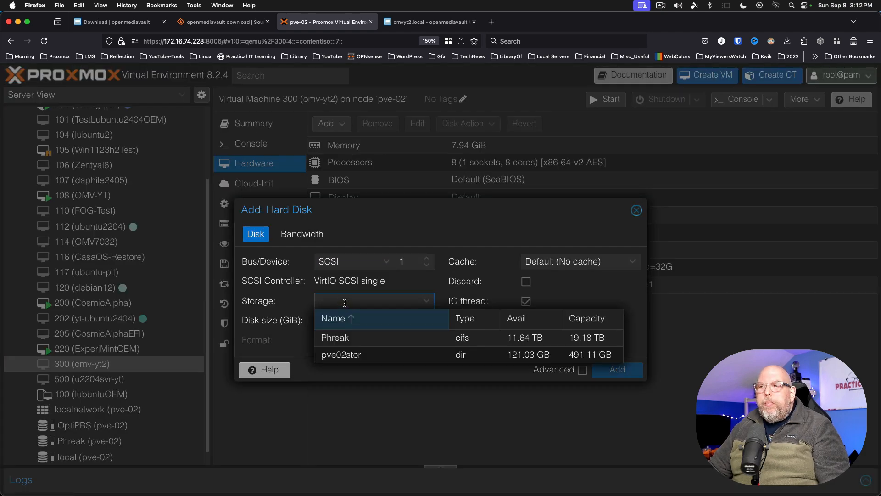
click(337, 339)
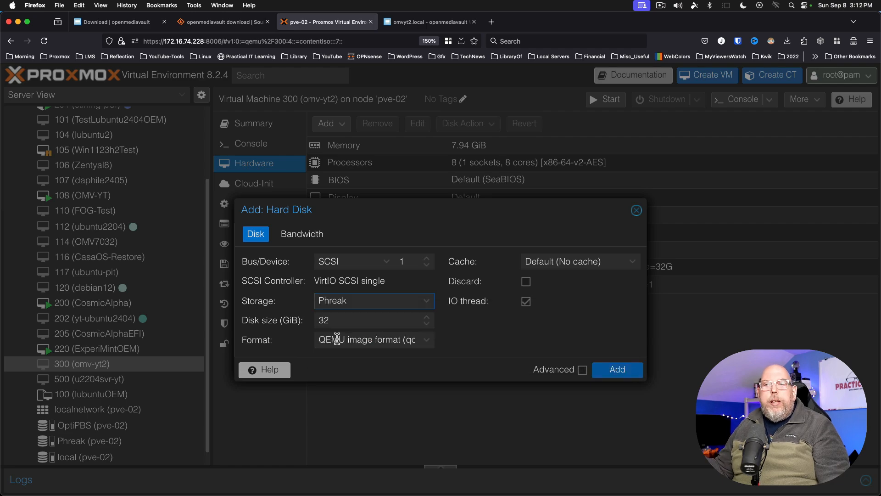
double_click(350, 322)
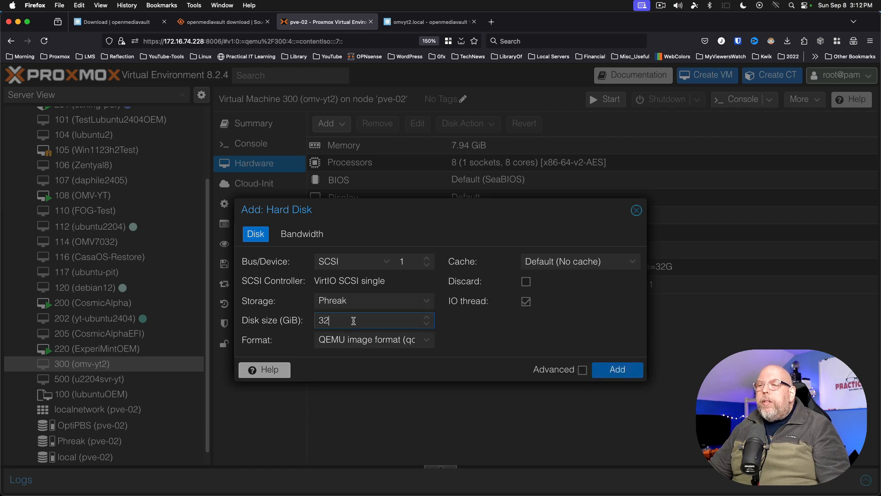
text(4)
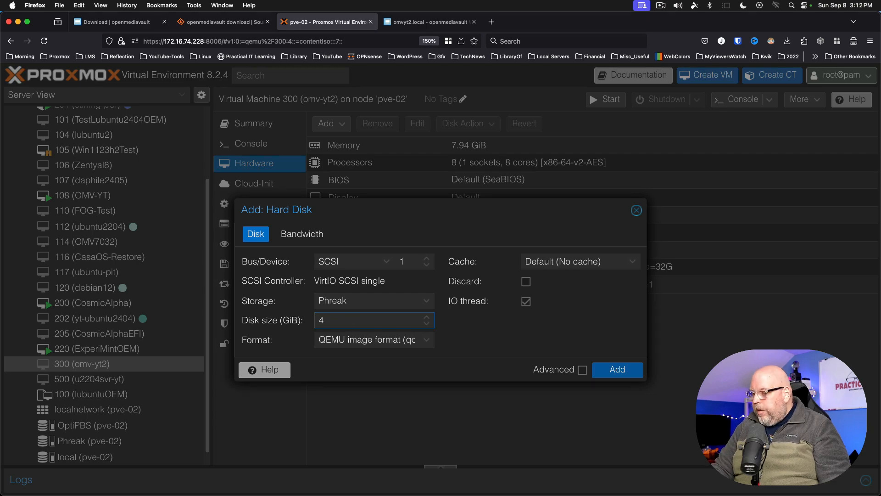
text(0)
click(611, 370)
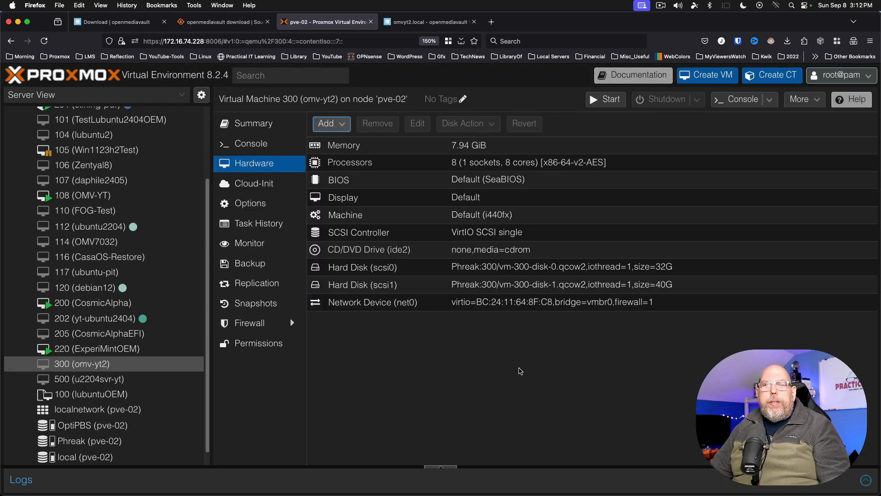
- Add a second 40 GB hard disk on Phreak to VM 300
click(332, 123)
click(346, 143)
click(367, 302)
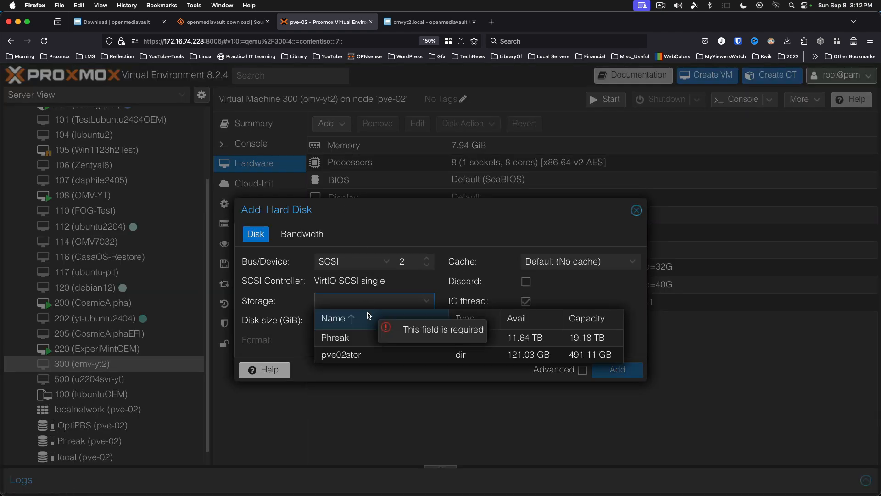
click(348, 337)
double_click(363, 321)
text(40)
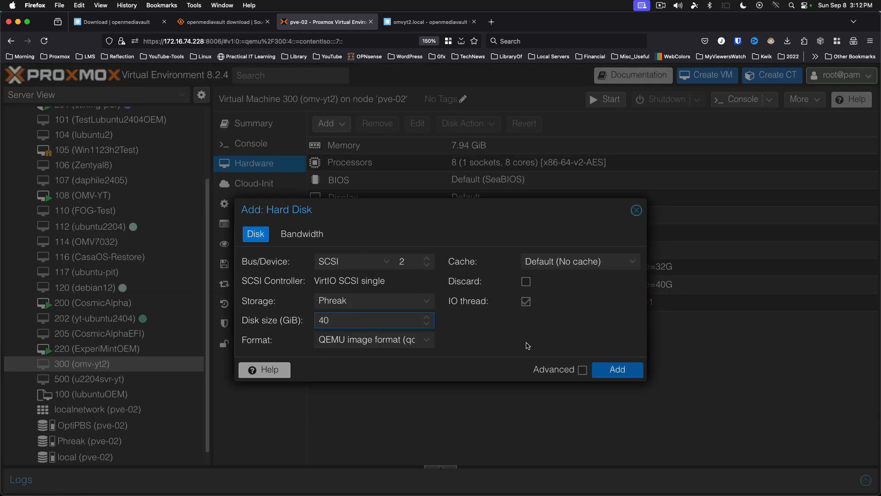
click(618, 370)
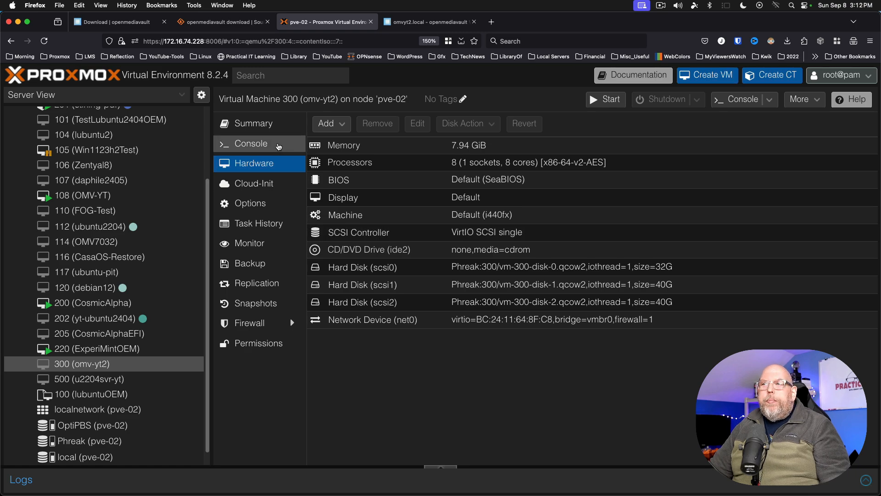
click(278, 146)
- Start VM 300, boot the default Debian entry, and return to the openmediavault login page
click(606, 303)
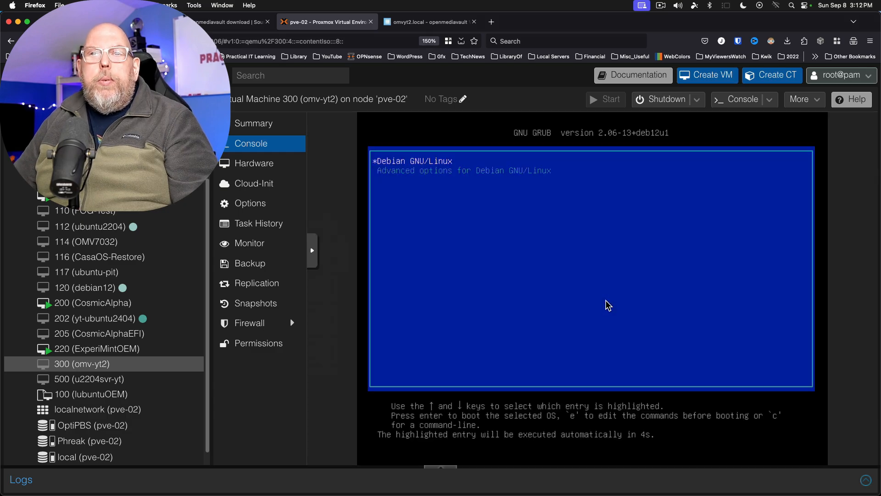
key(Return)
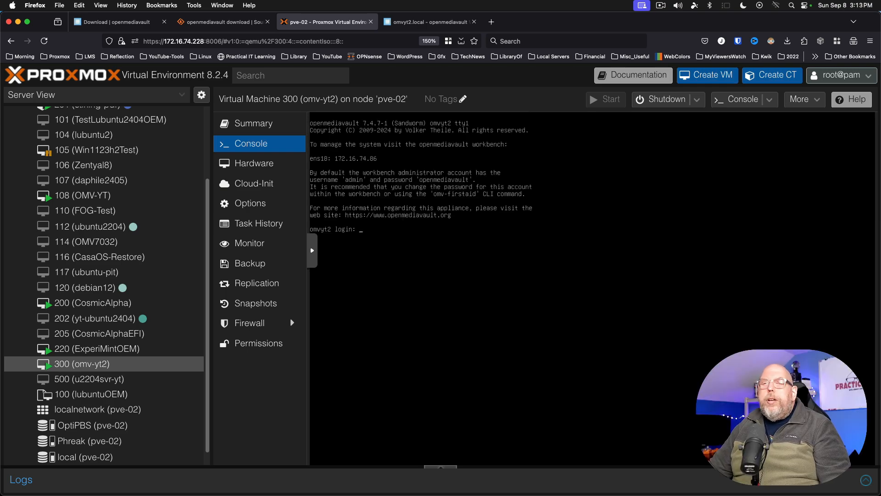
click(427, 21)
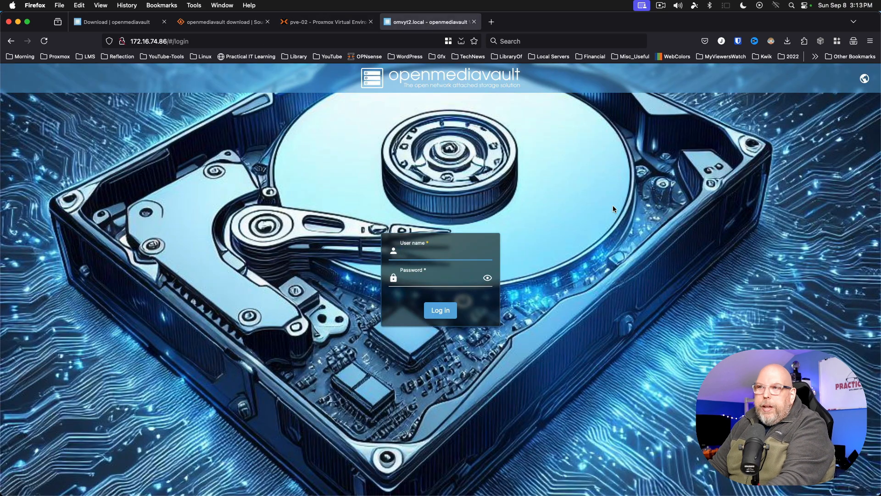
- Log in, verify Disks lists the new 40 GiB drives /dev/sdb and /dev/sdc, then view File Systems
text(a)
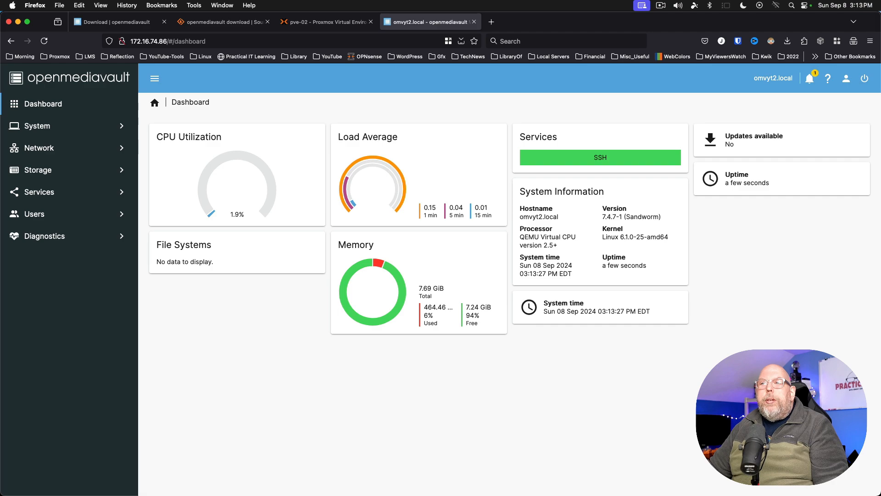
click(47, 174)
click(50, 195)
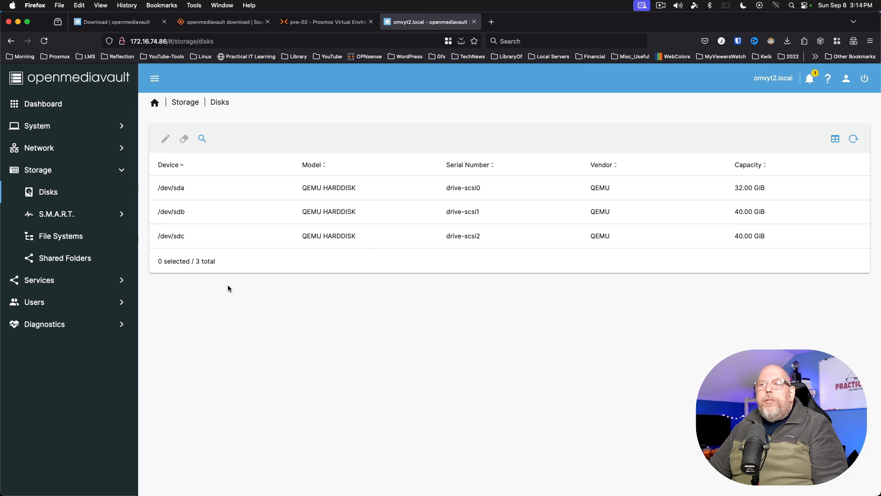
click(76, 236)
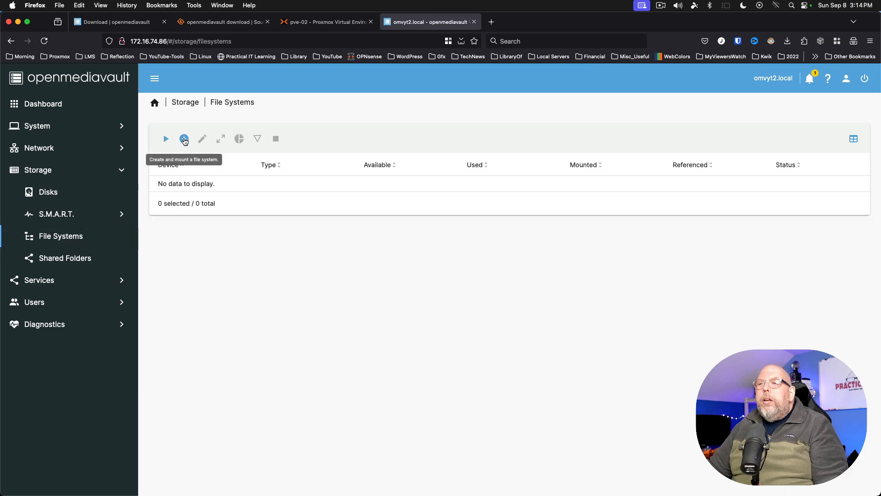
- Create a RAID1-profile BTRFS file system using both /dev/sdb and /dev/sdc as devices
click(184, 139)
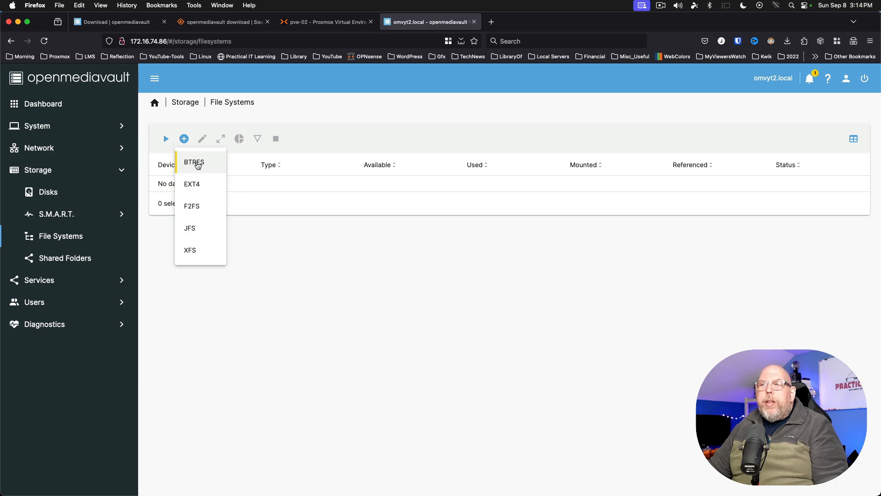
click(198, 164)
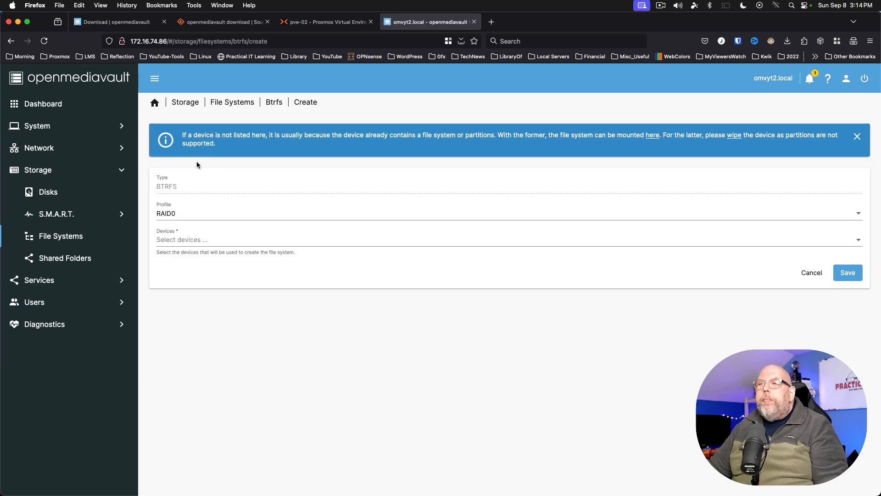
click(197, 214)
click(194, 235)
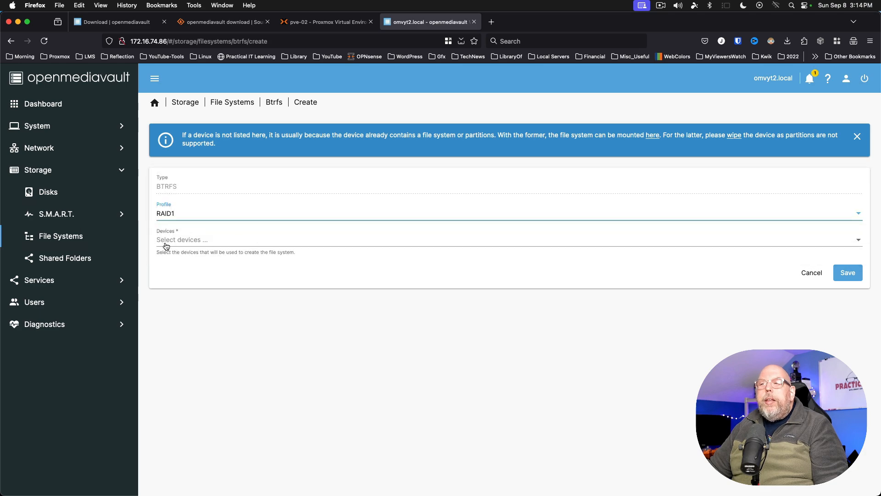
click(180, 244)
click(182, 240)
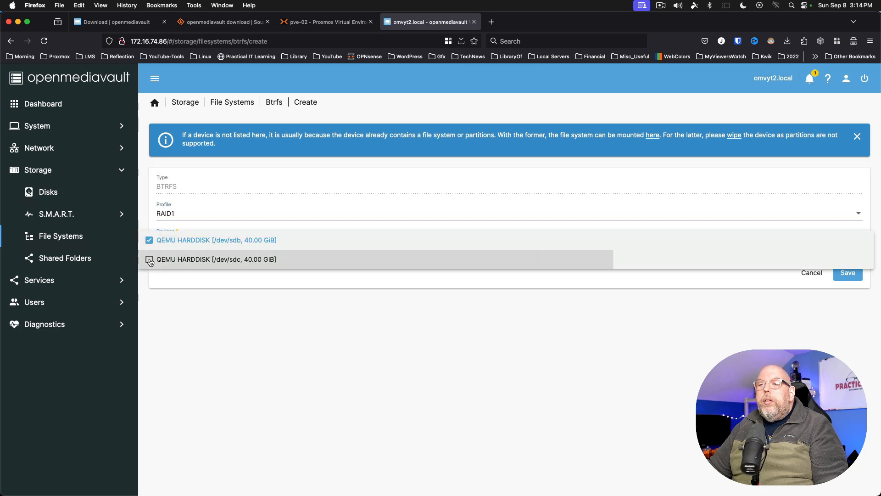
click(181, 259)
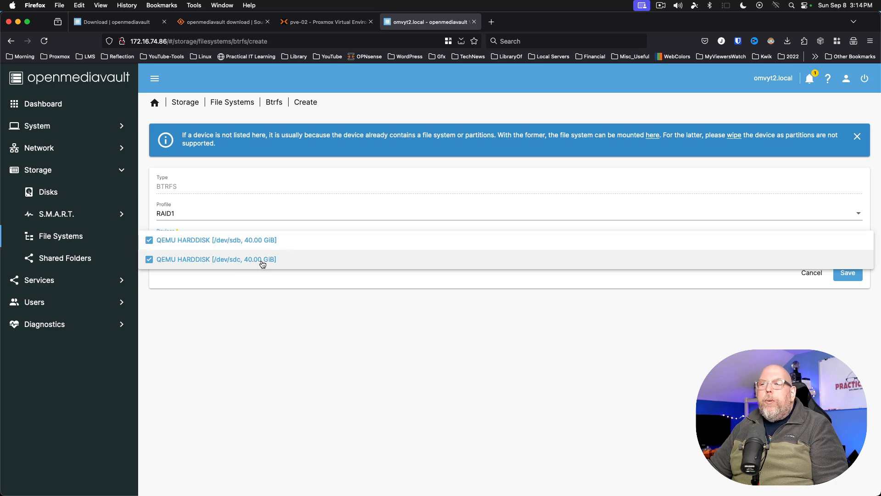
click(845, 275)
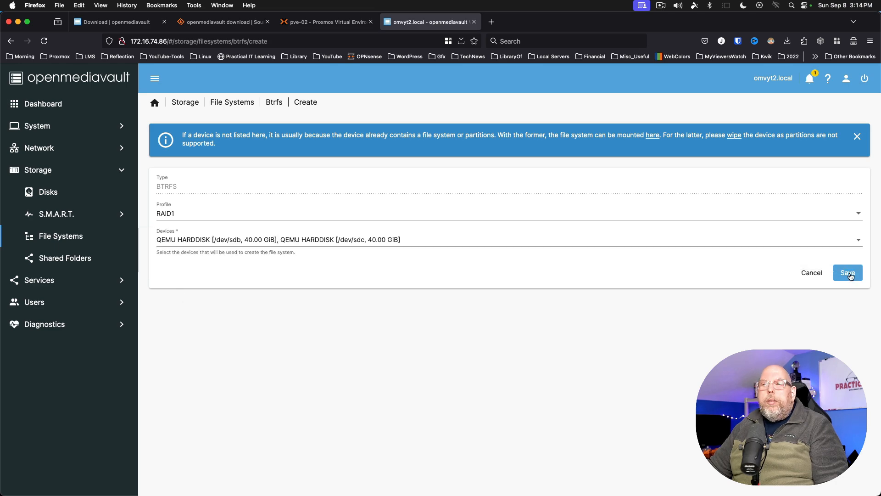
click(848, 275)
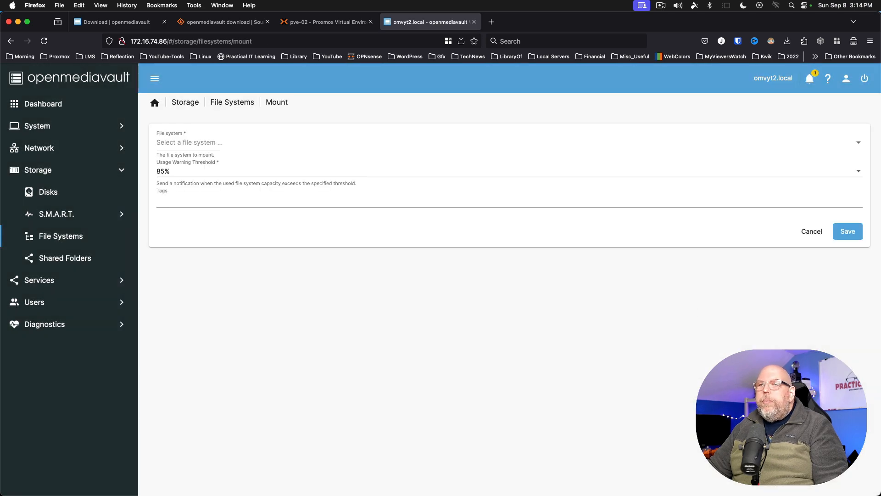
- Mount the /dev/sdb BTRFS file system and apply the pending configuration changes
click(201, 144)
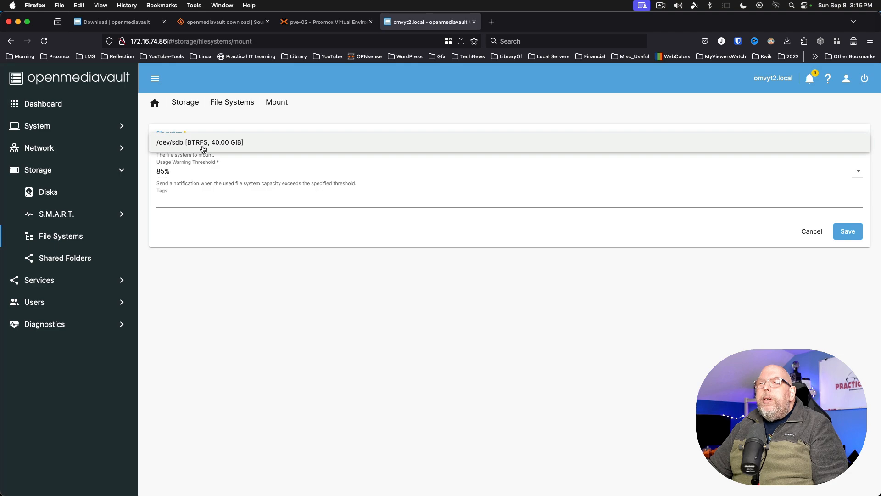
click(234, 147)
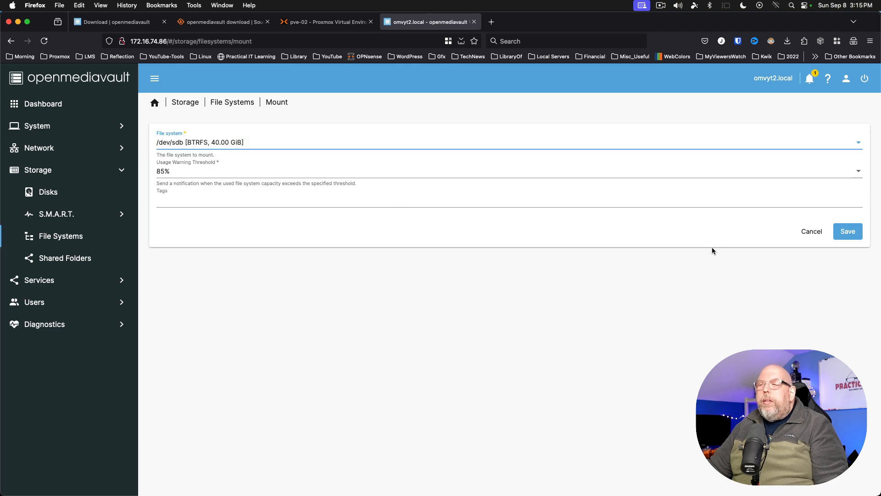
click(848, 231)
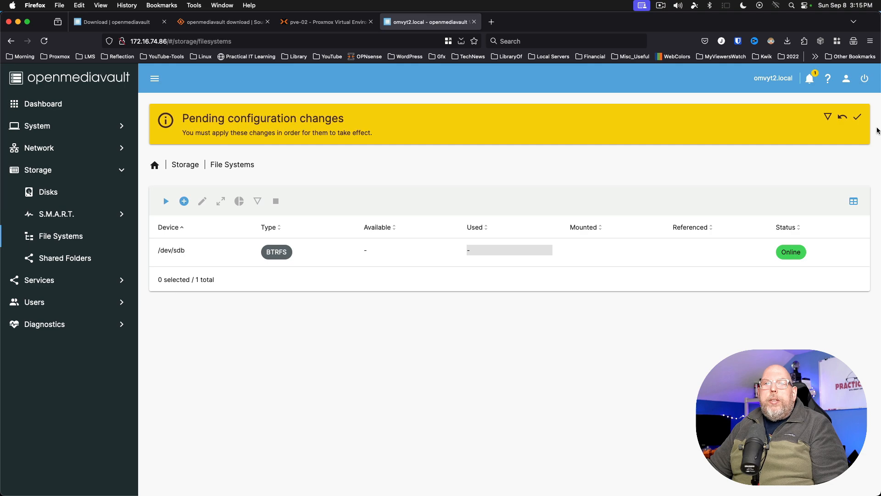
click(856, 118)
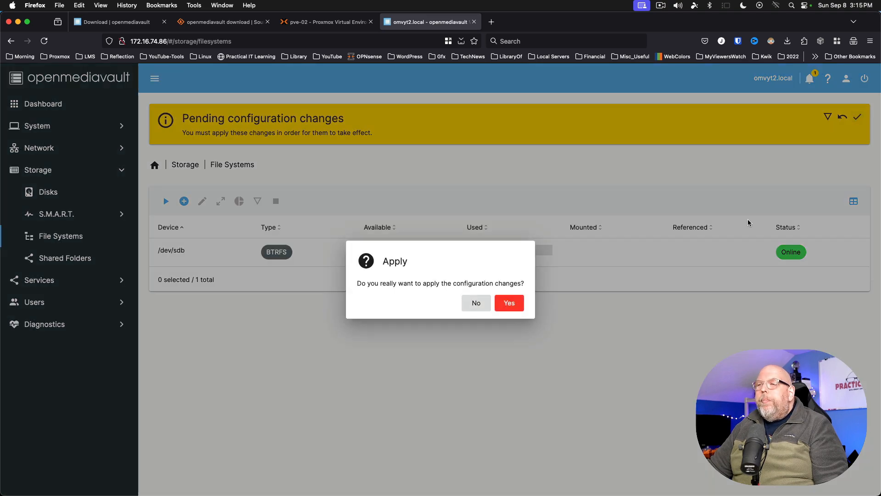
click(515, 306)
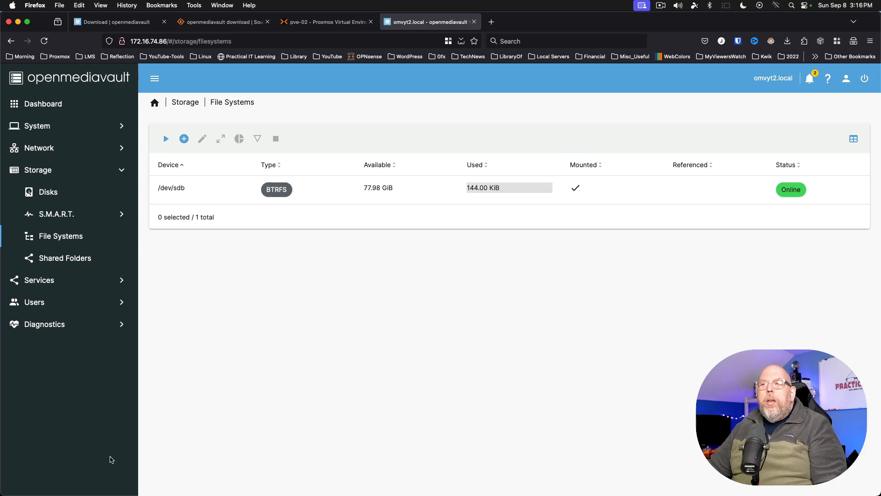
- Create a shared folder named 'Test' on the /dev/sdb BTRFS file system and apply the changes
click(71, 261)
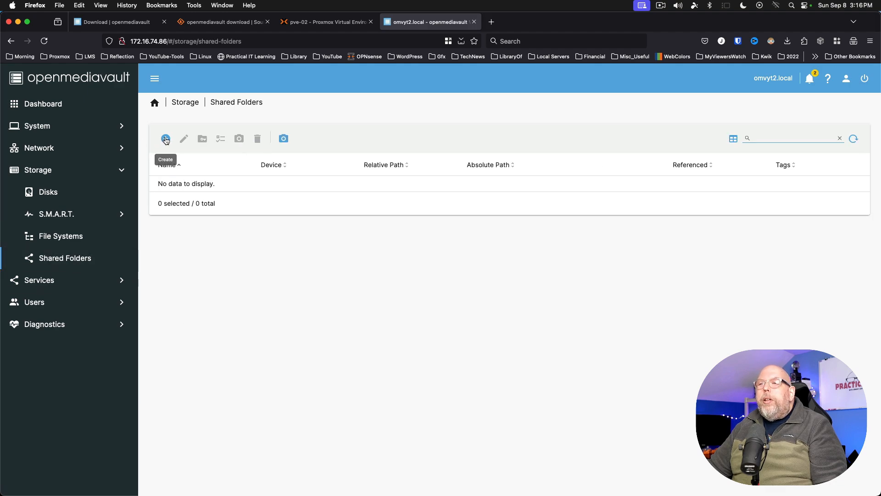
click(165, 139)
click(228, 139)
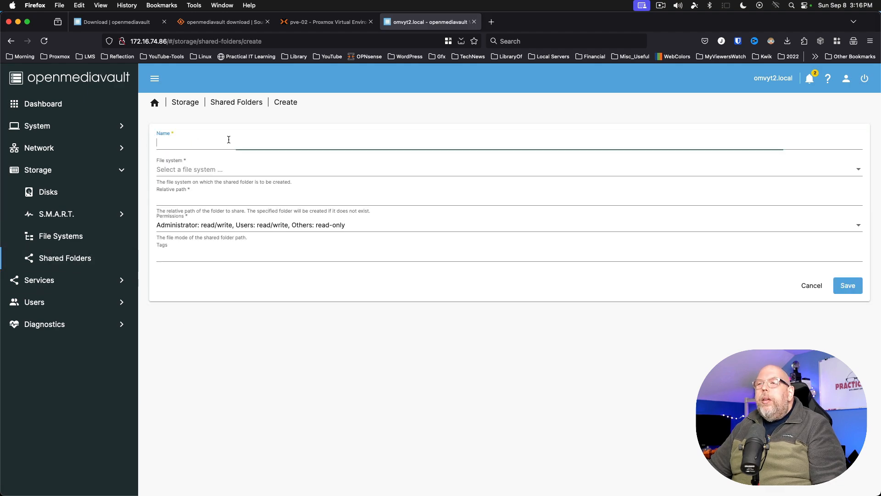
text(Test)
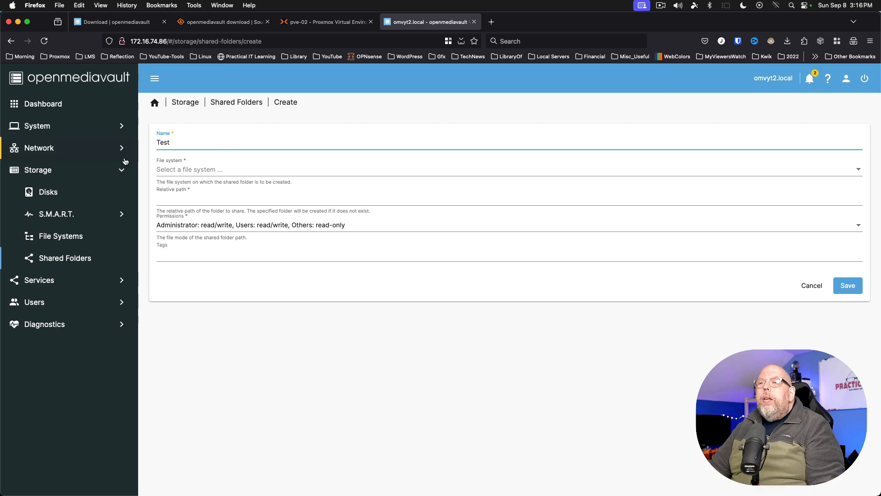
click(178, 171)
click(202, 172)
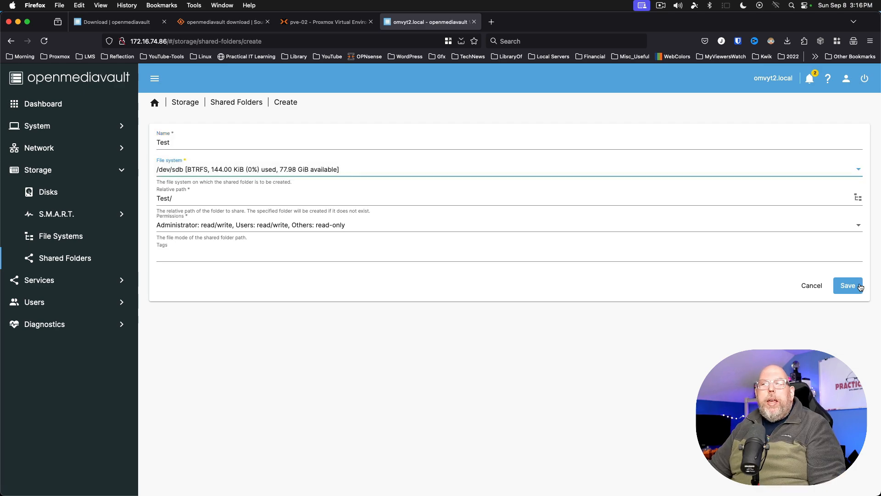
click(860, 287)
click(859, 117)
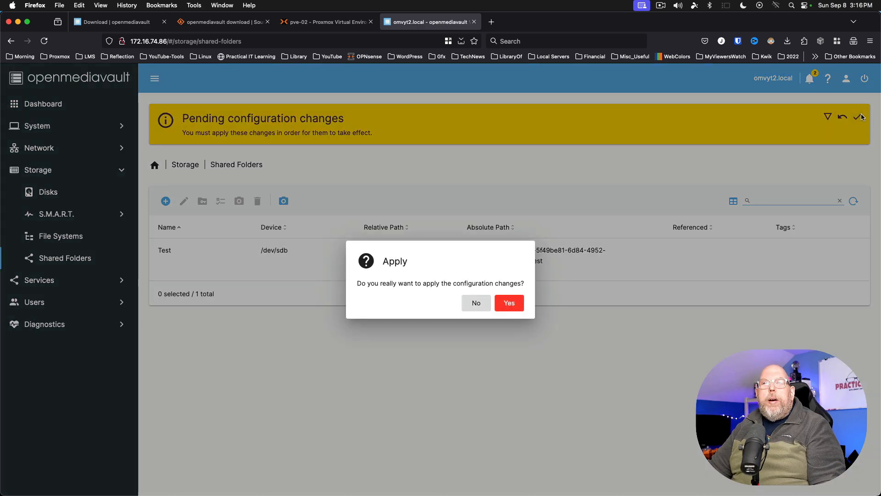
click(510, 303)
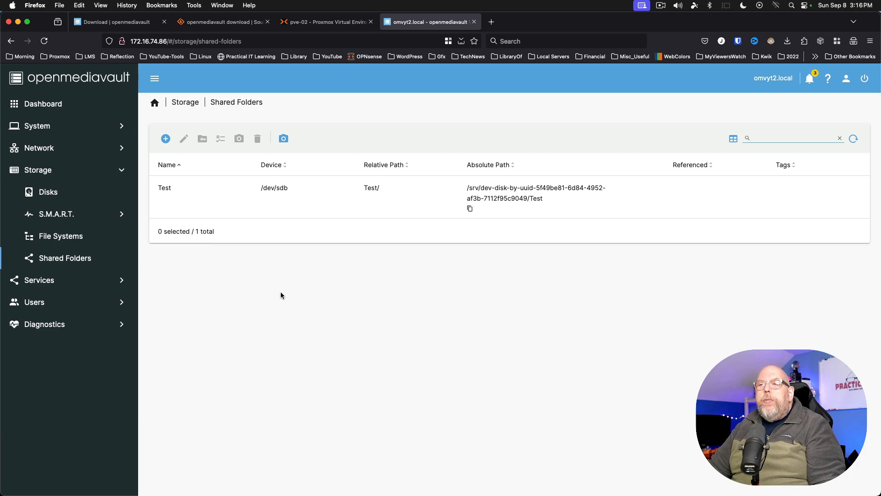
click(61, 281)
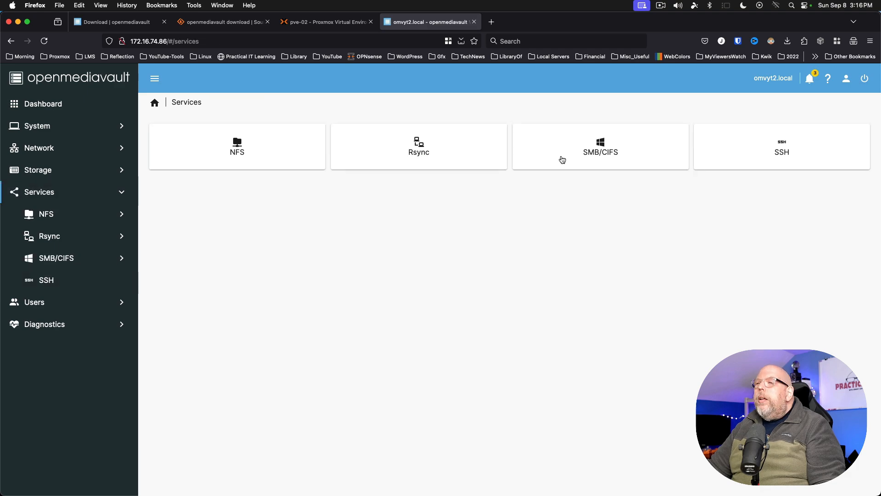
- Tick Enabled in the SMB/CIFS settings, save them, and apply the configuration change
click(609, 149)
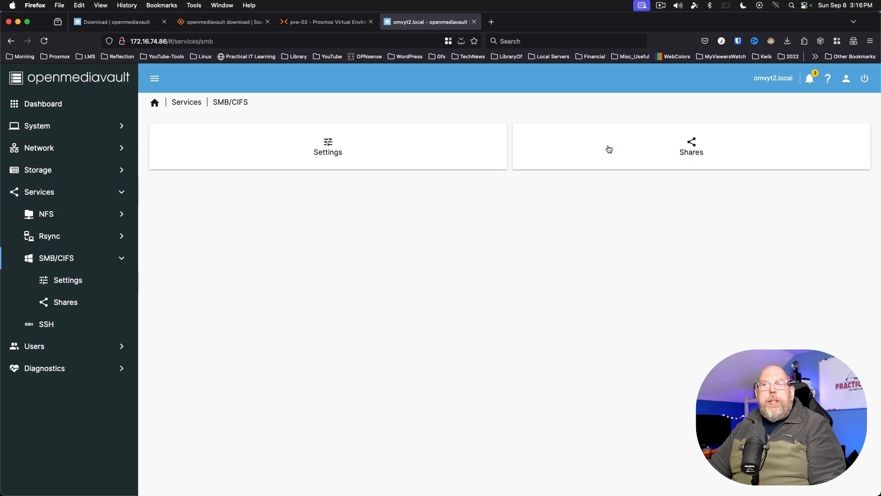
click(339, 157)
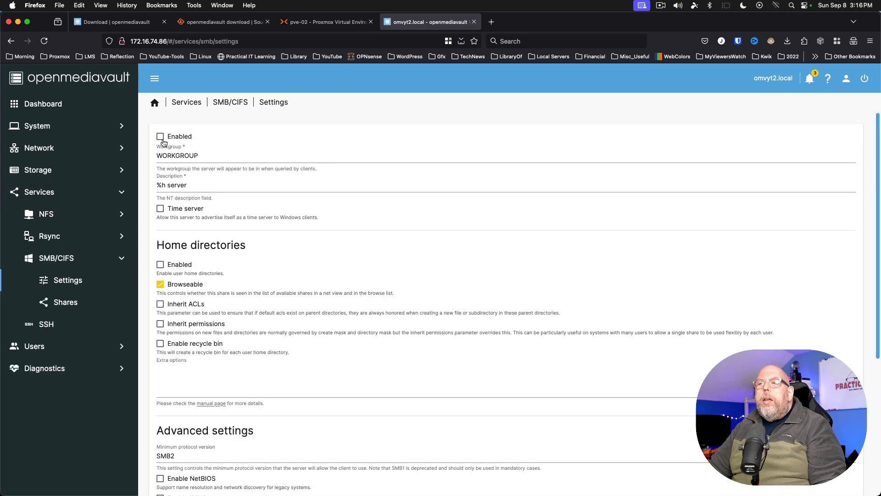
click(160, 136)
scroll(532, 320, down, 5)
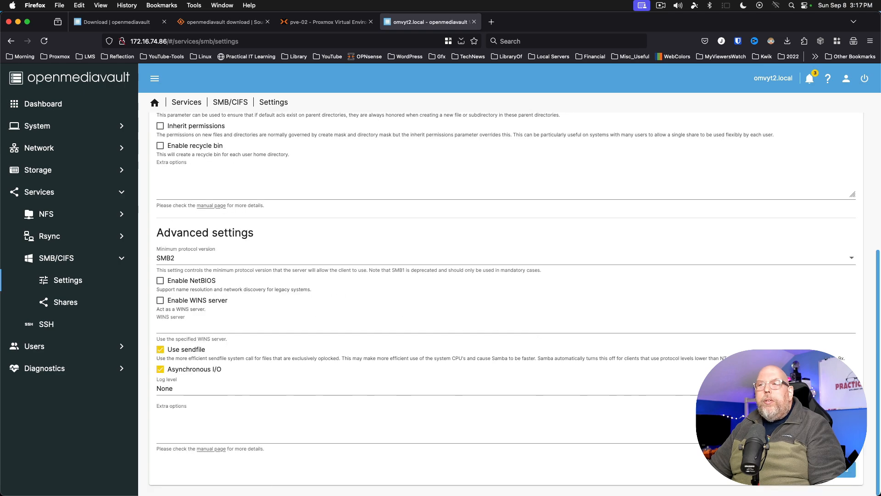
click(845, 474)
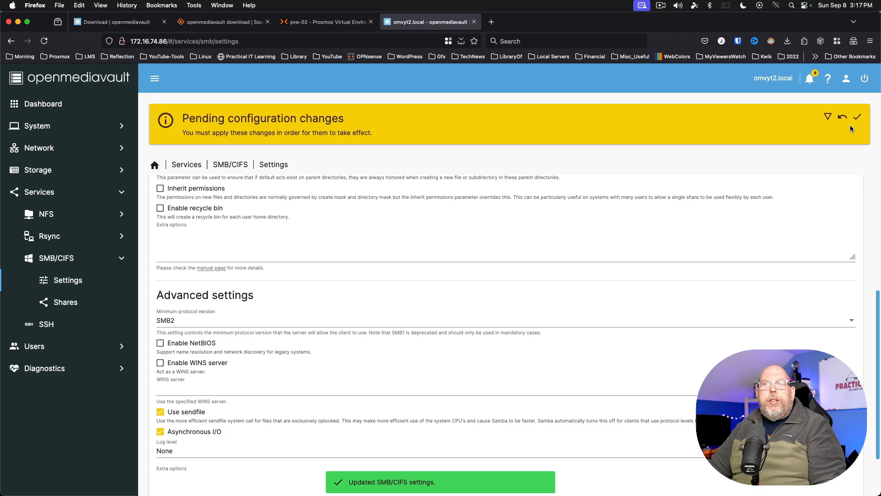
click(857, 115)
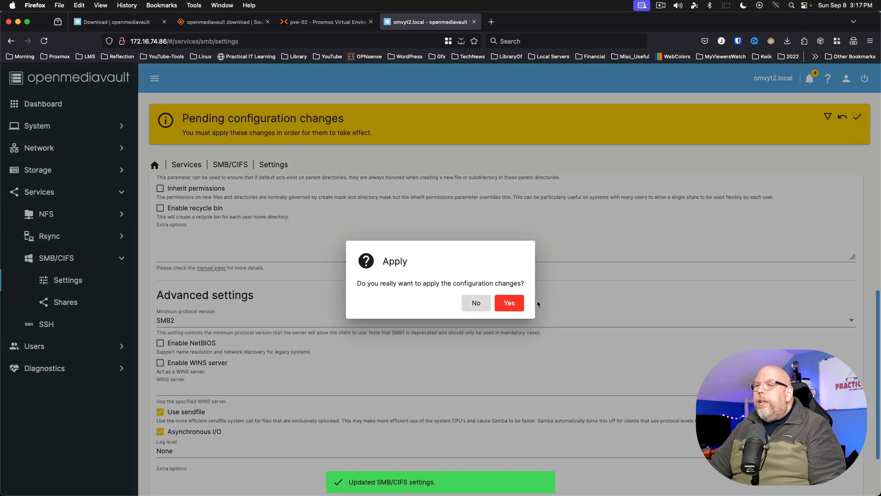
click(510, 303)
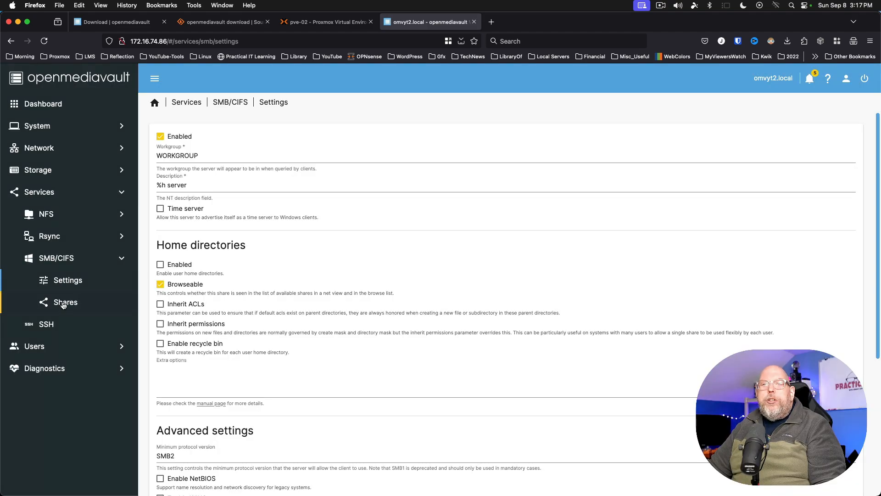
click(64, 304)
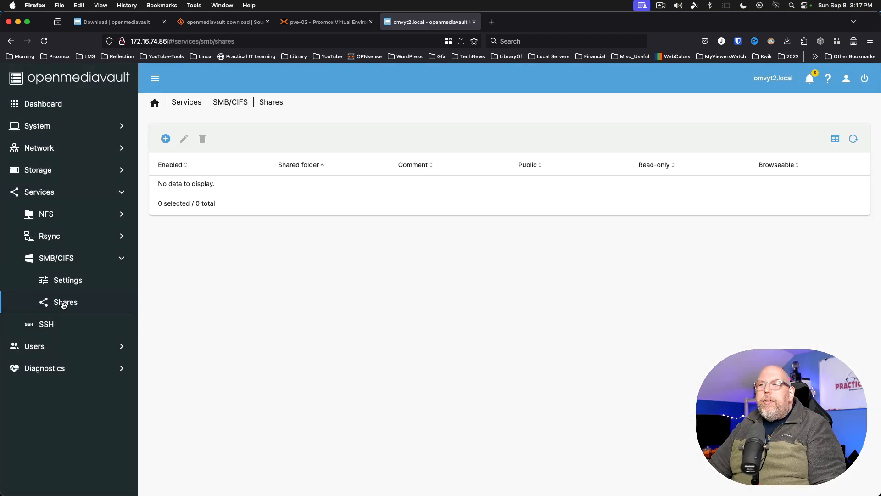
- Create an SMB share for the Test shared folder, save it, and apply the pending changes
click(166, 139)
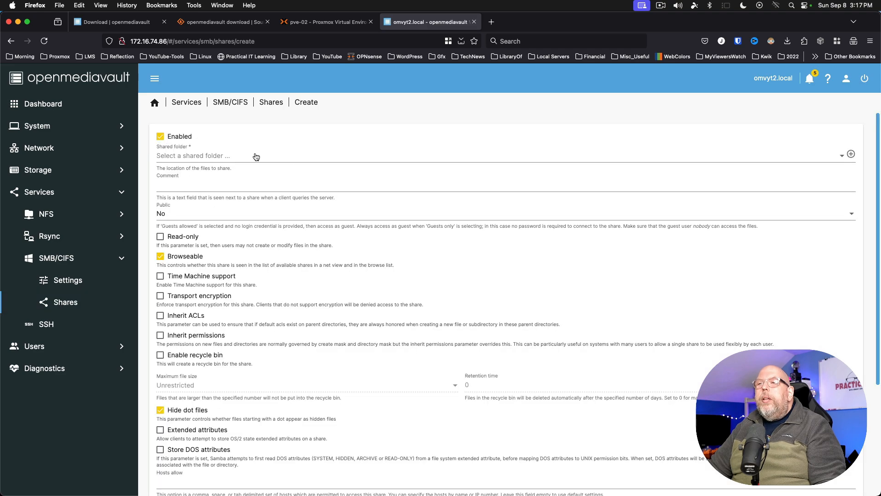
click(238, 159)
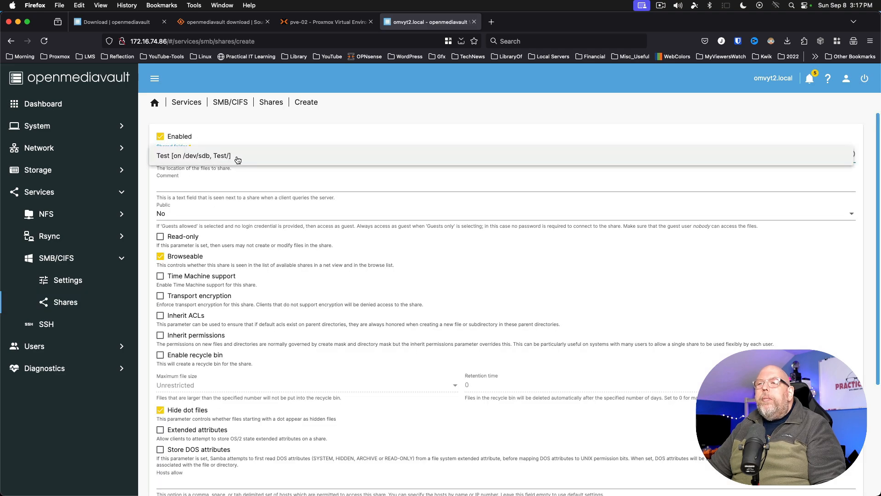
click(183, 158)
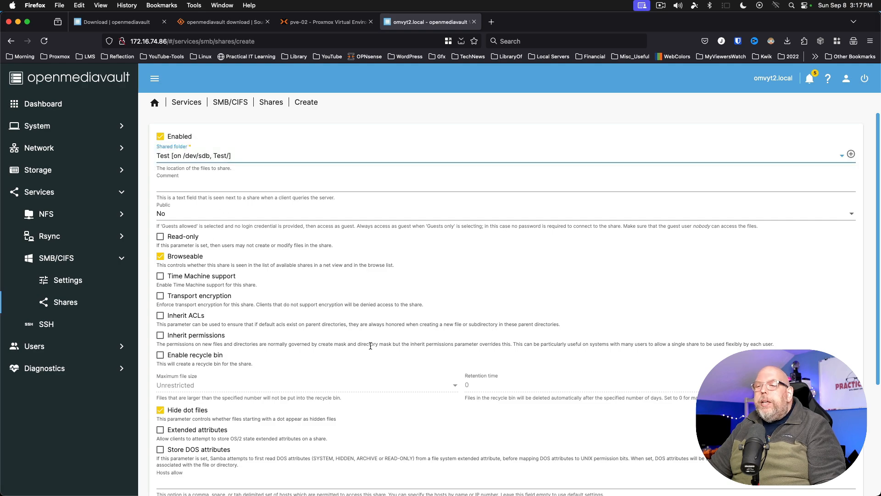
scroll(370, 346, down, 5)
click(844, 474)
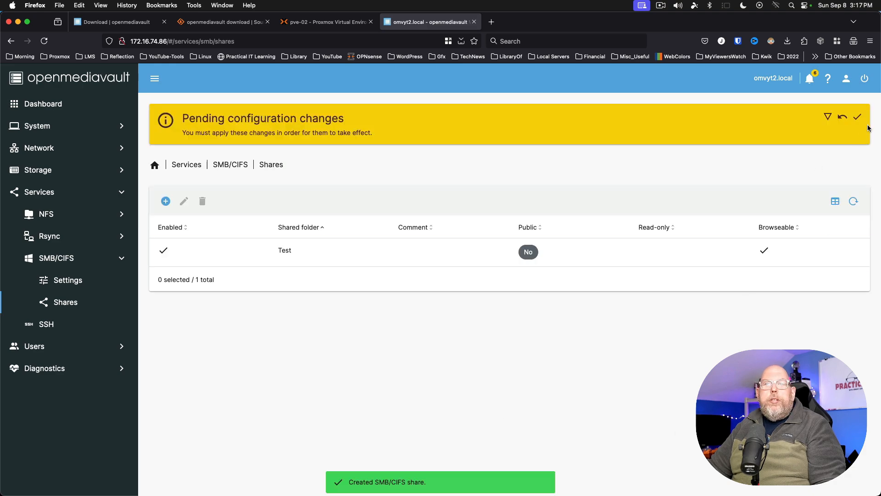
click(857, 117)
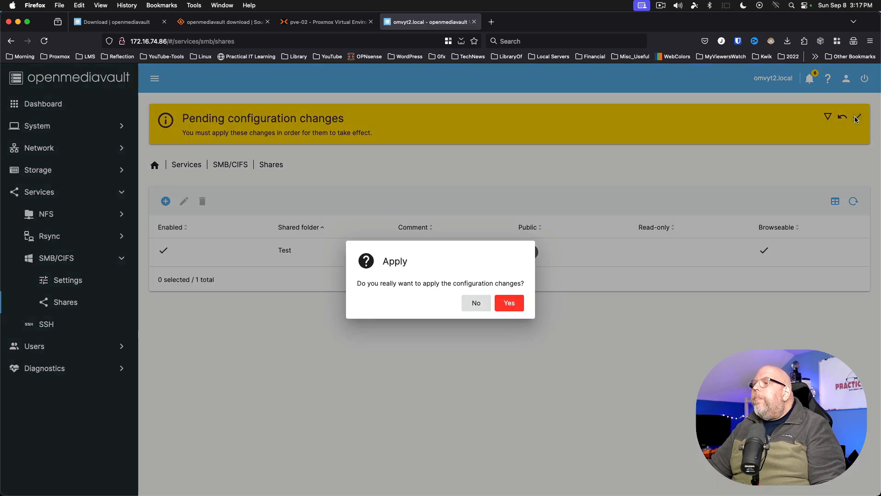
click(502, 305)
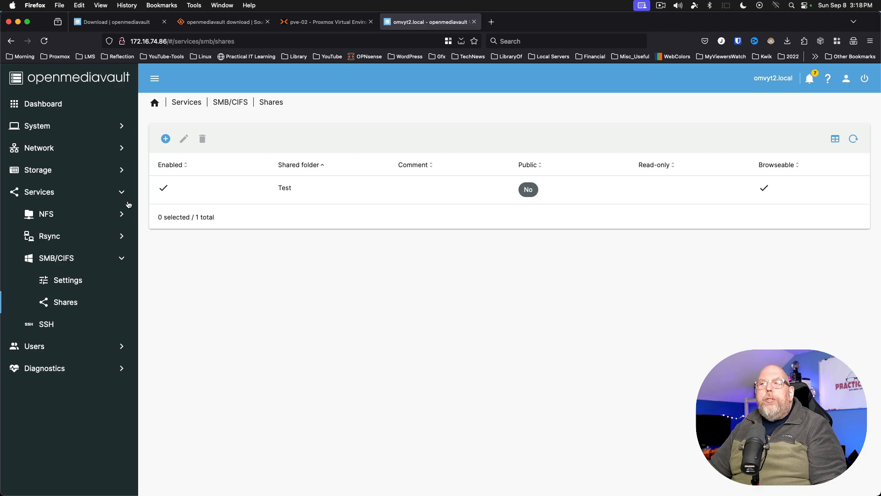
- Review the Test row under Storage > Shared Folders, then go to User Management
click(38, 171)
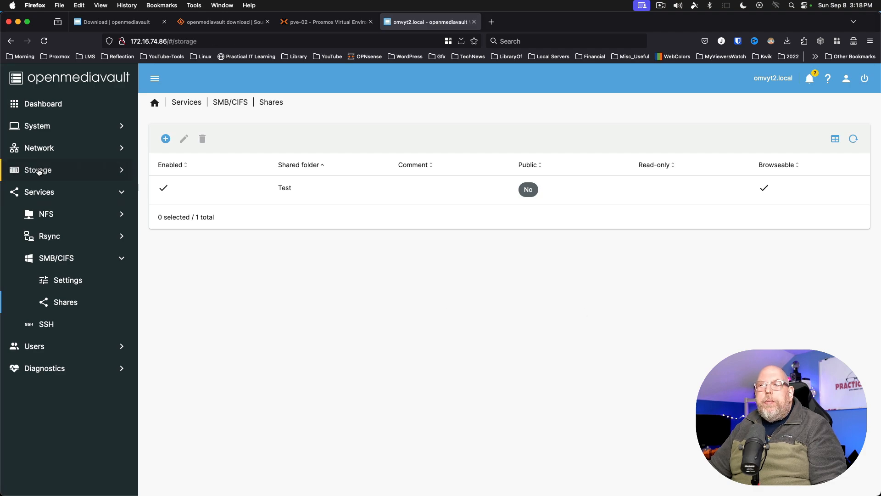
click(56, 256)
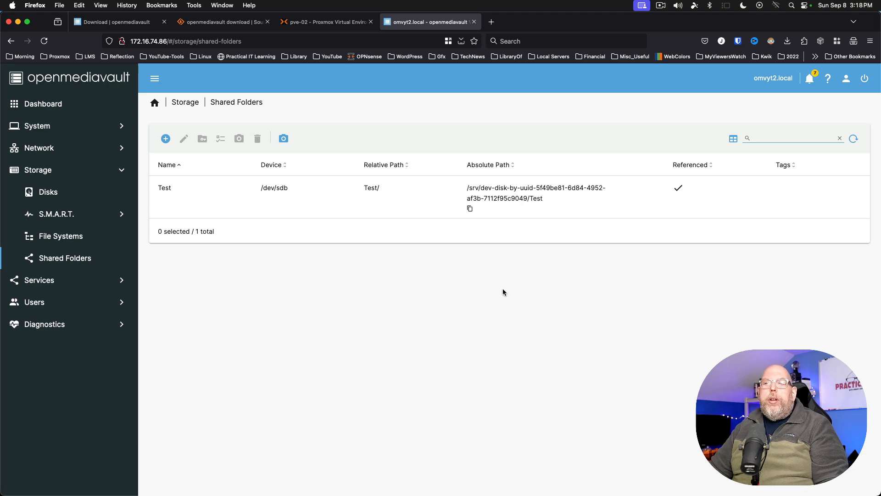
click(33, 303)
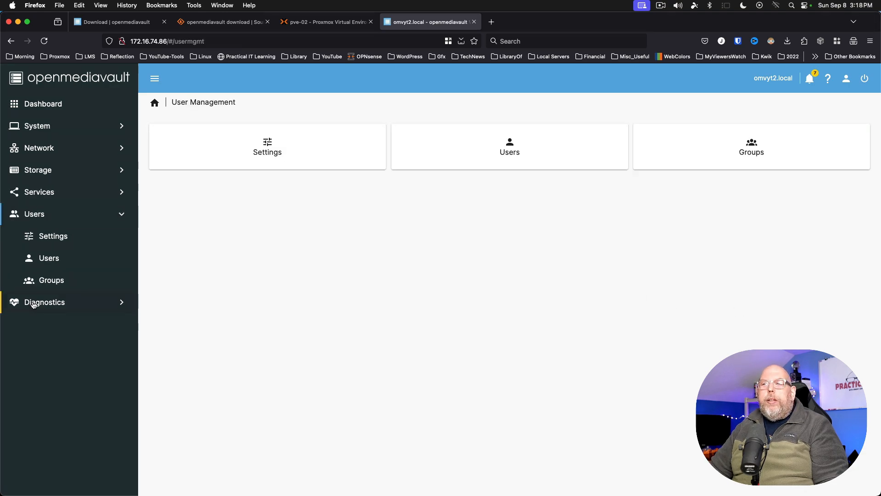
- Start creating a new user and enter its user name and password
click(49, 258)
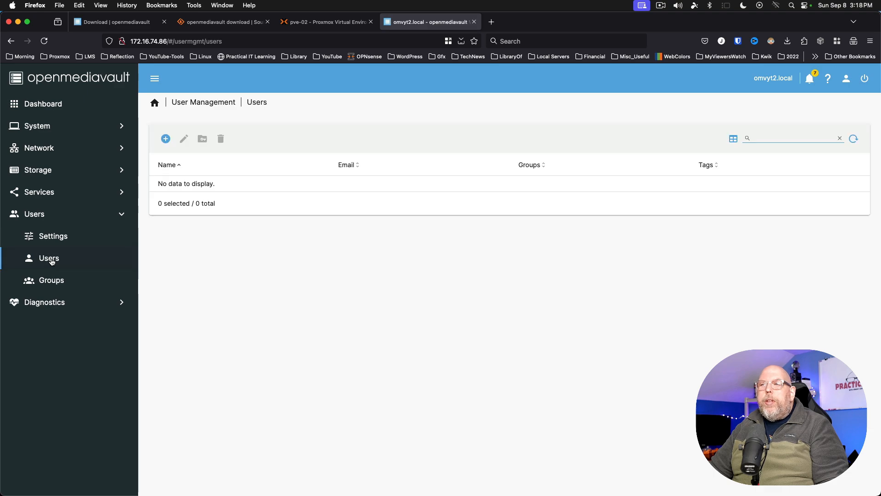
click(167, 141)
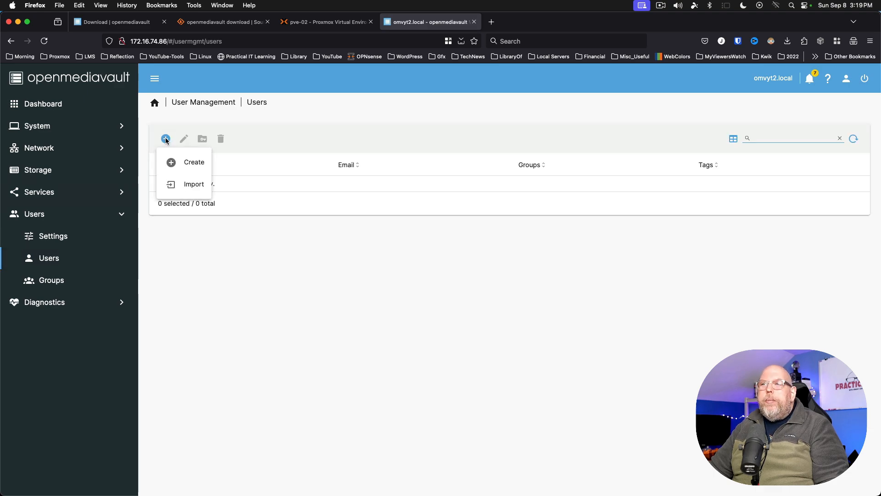
click(188, 165)
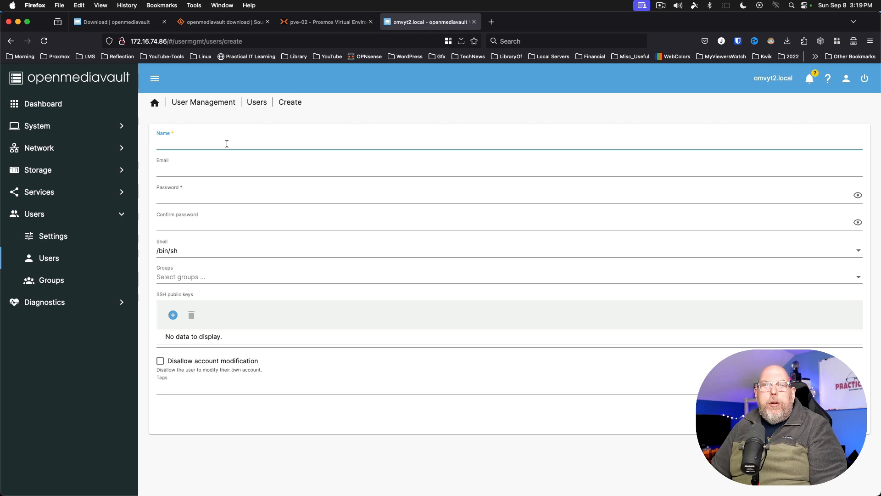
text(leik1jd)
key(Tab)
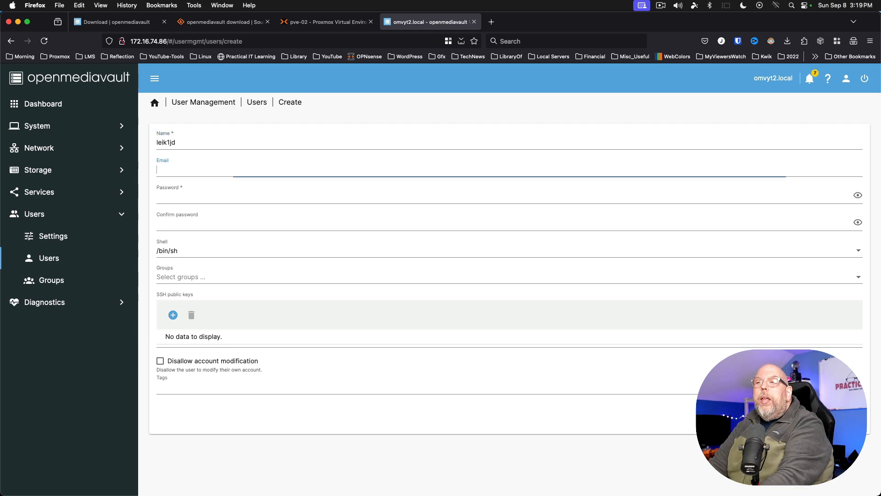
key(Tab)
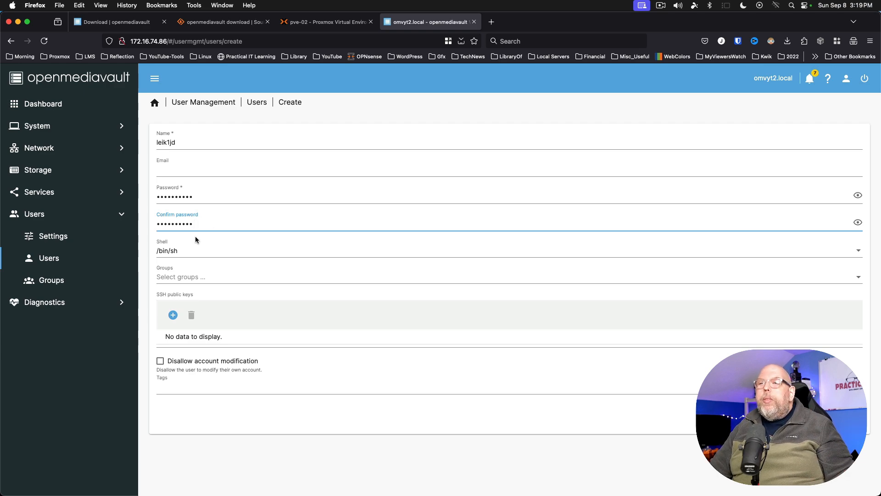
- Put the new user in the users group, save it, and bring up the apply-changes confirmation
click(165, 278)
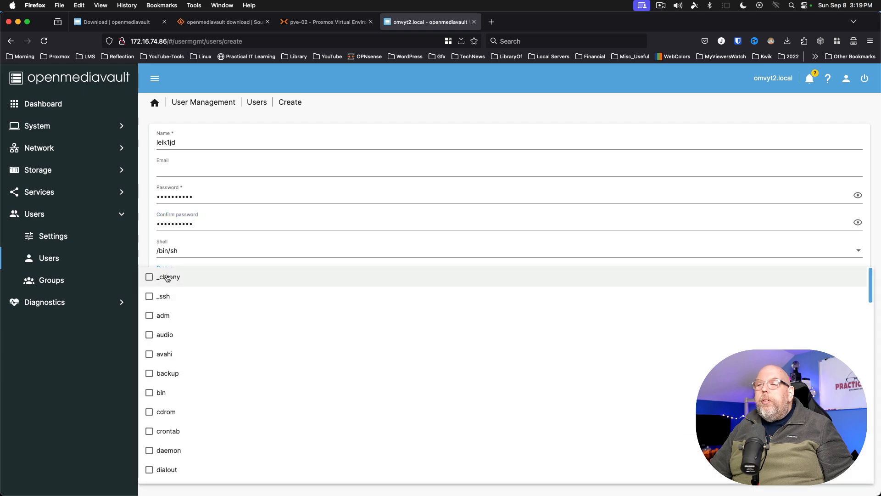
scroll(231, 353, down, 15)
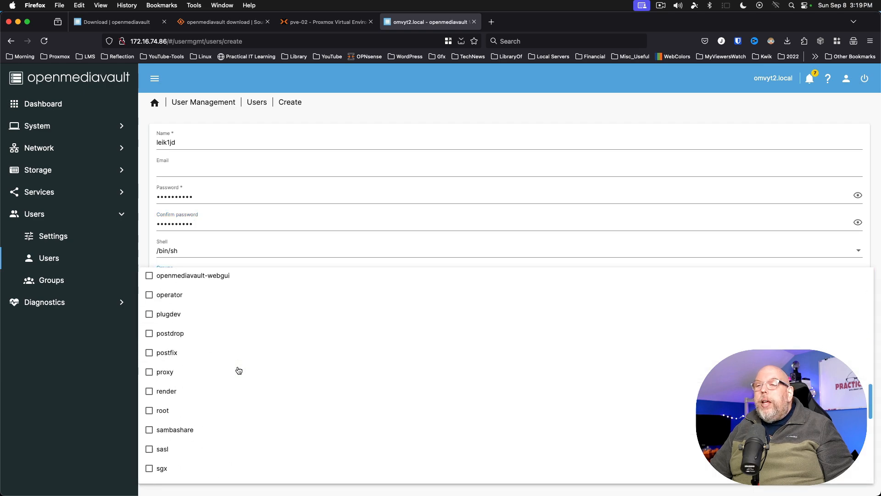
scroll(239, 370, down, 5)
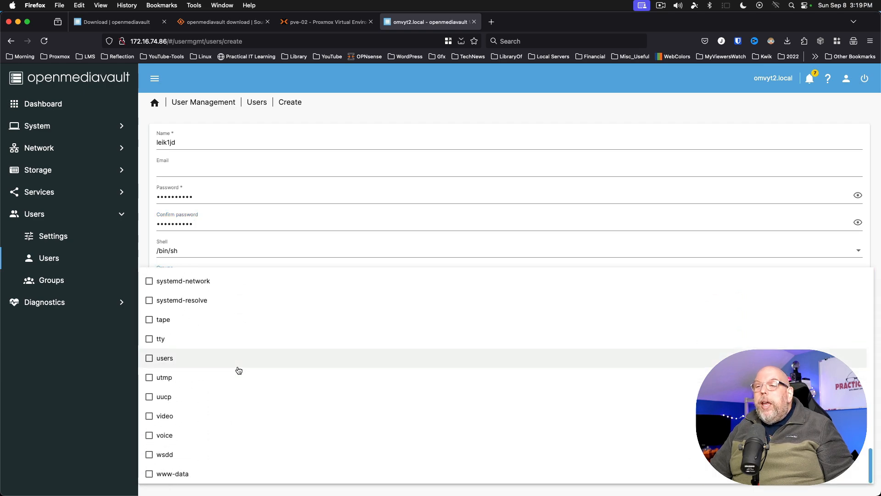
click(149, 359)
key(Escape)
click(847, 416)
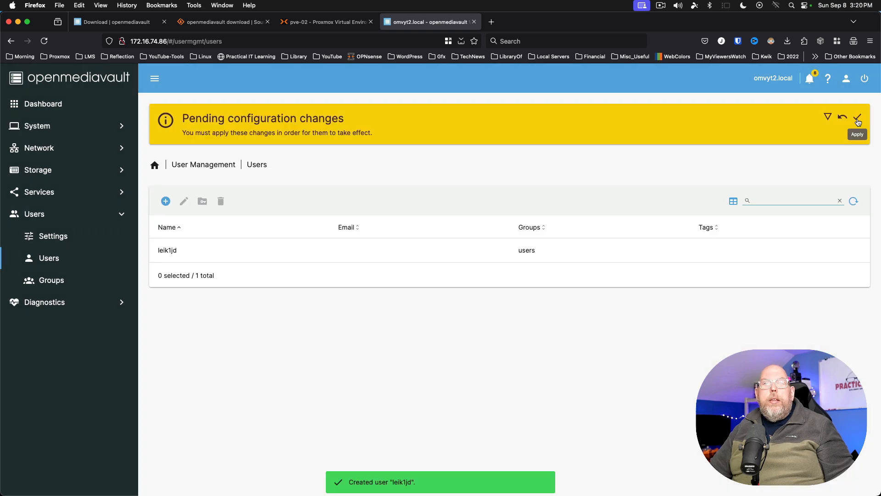
click(857, 117)
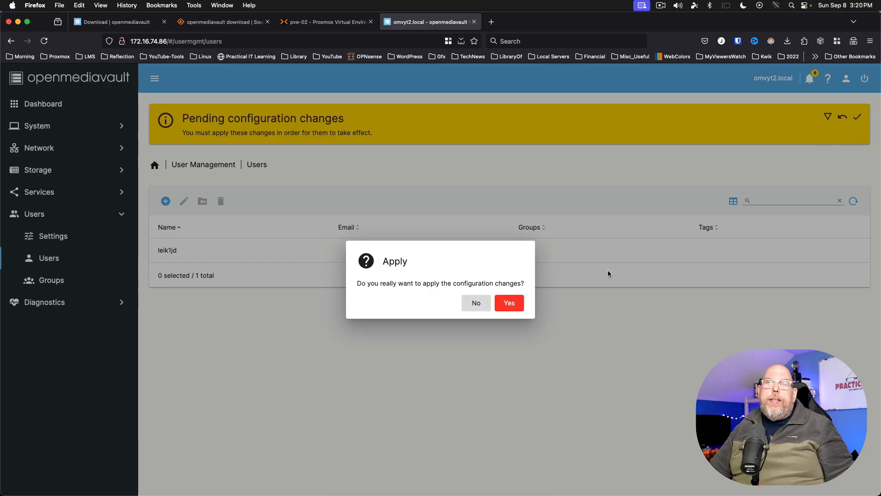
- Confirm the pending OpenMediaVault configuration changes and wait for them to finish applying
click(505, 309)
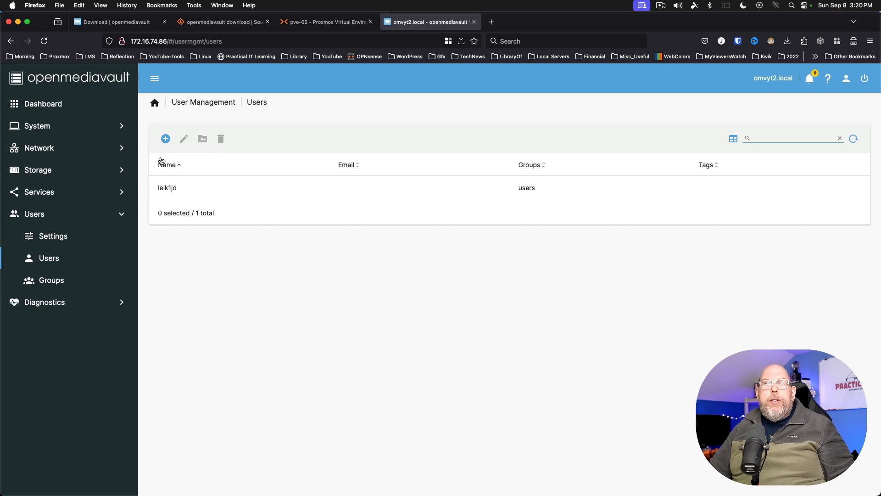
click(164, 139)
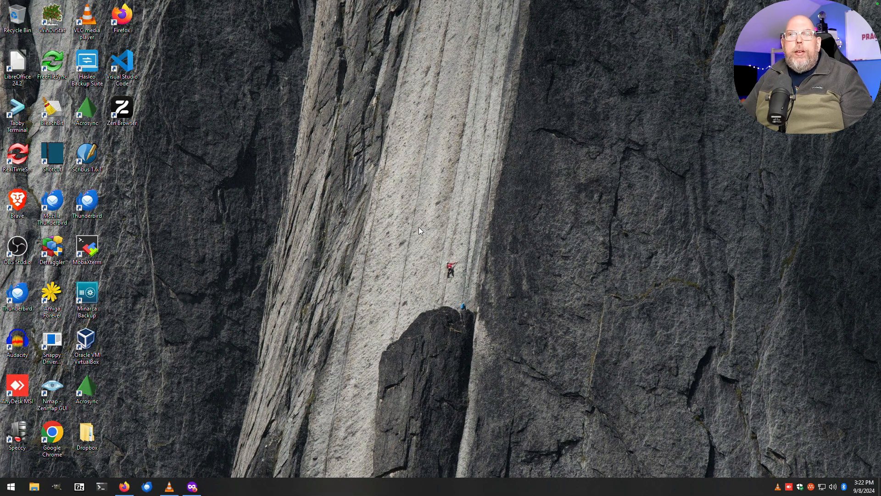
- Open the network location \\172.16.74.86\Test in Windows File Explorer
key(super+e)
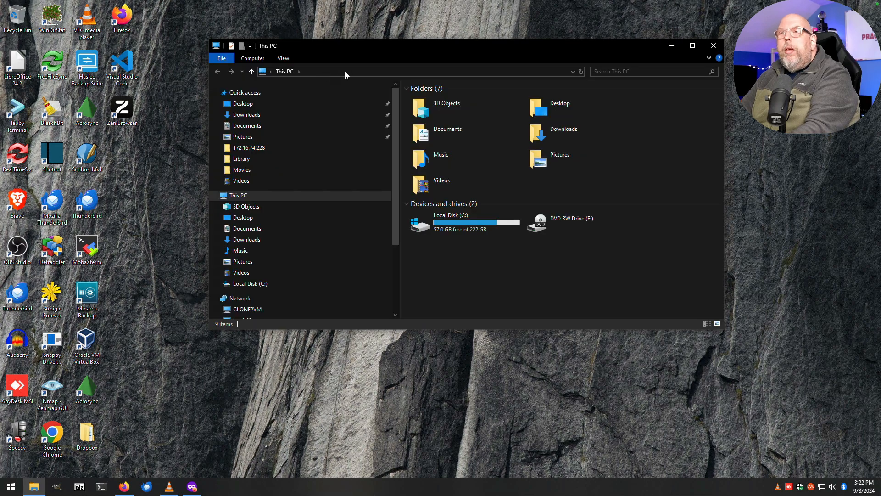
click(344, 71)
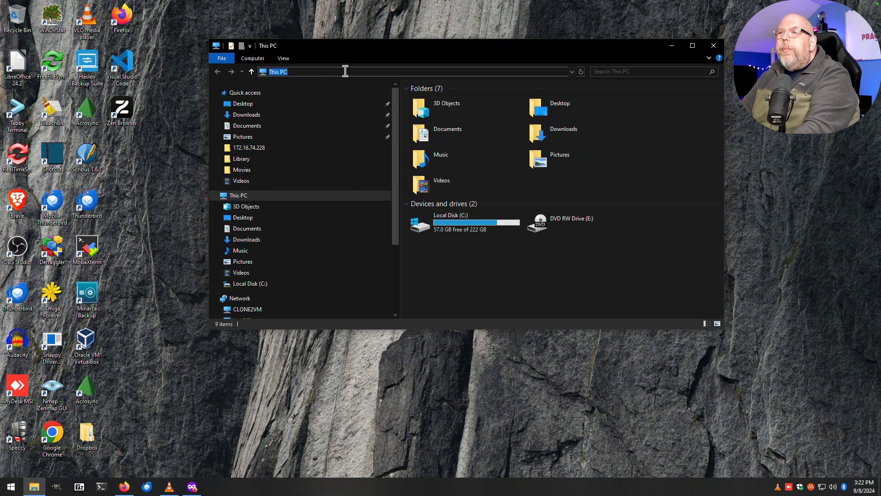
text(\\)
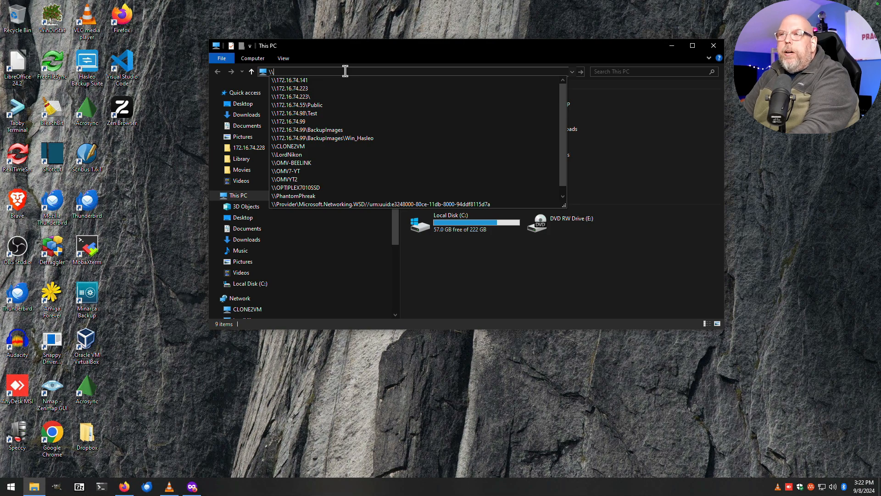
text(172.16.74.86\)
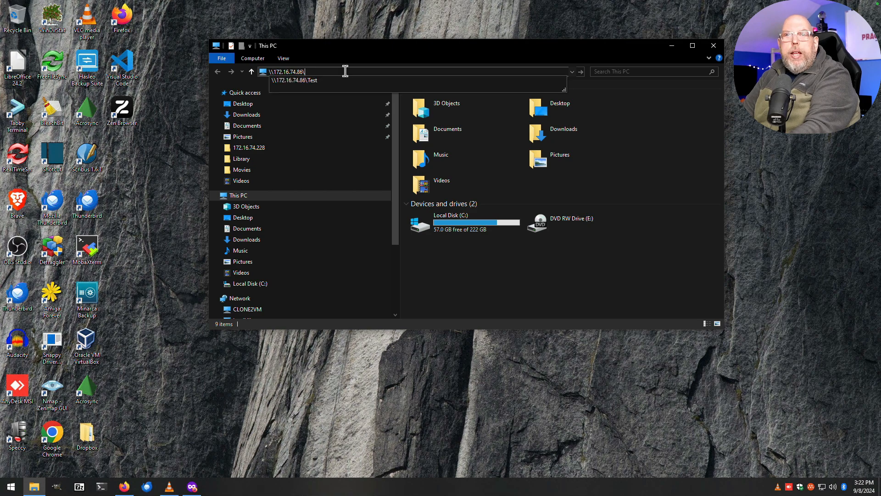
text(Test)
key(Return)
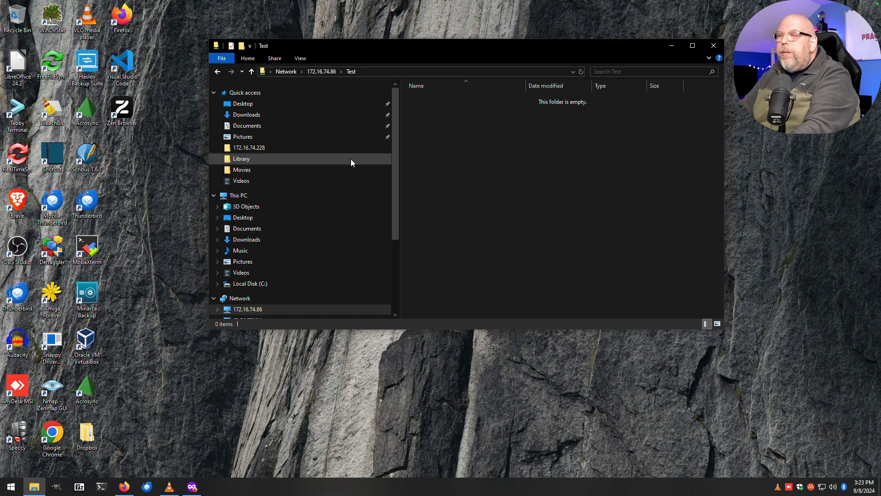
- Create a folder named Windows in the Test share and open it
right_click(422, 111)
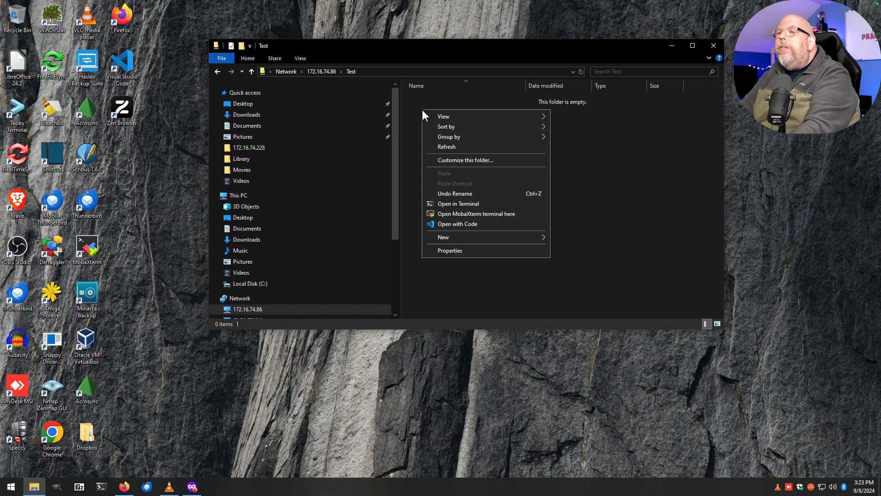
mouse_move(496, 236)
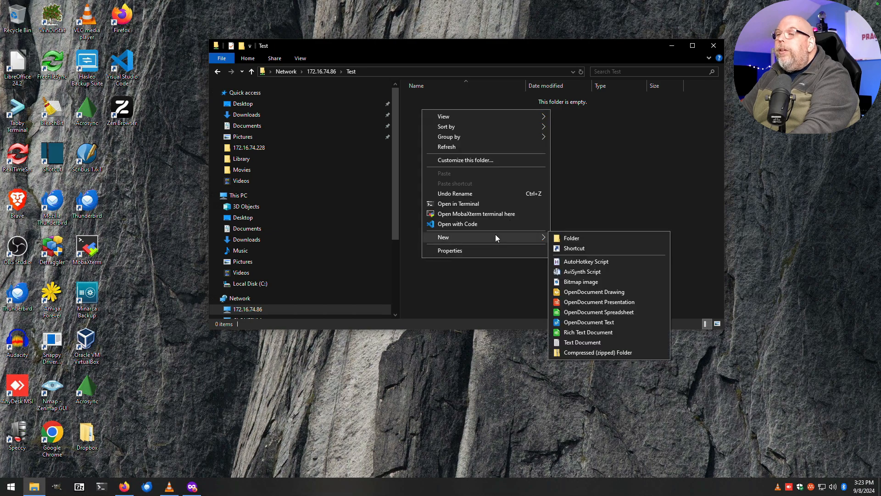
click(572, 237)
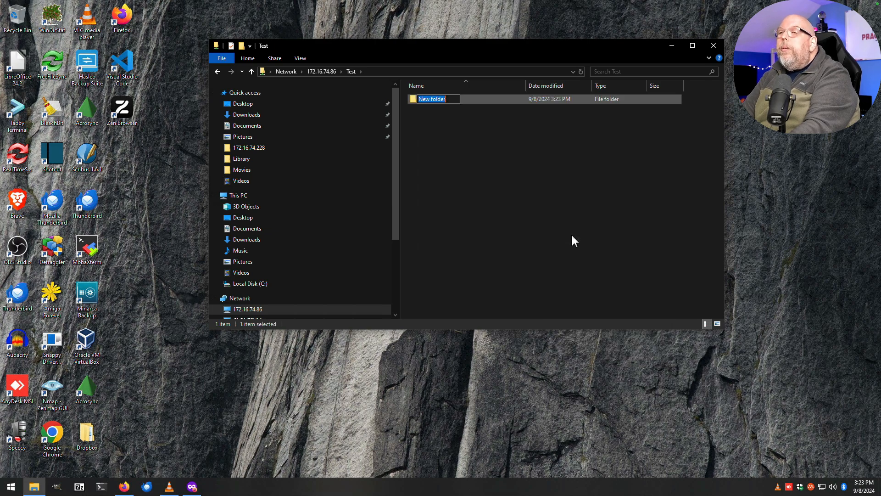
text(Windows)
key(Return)
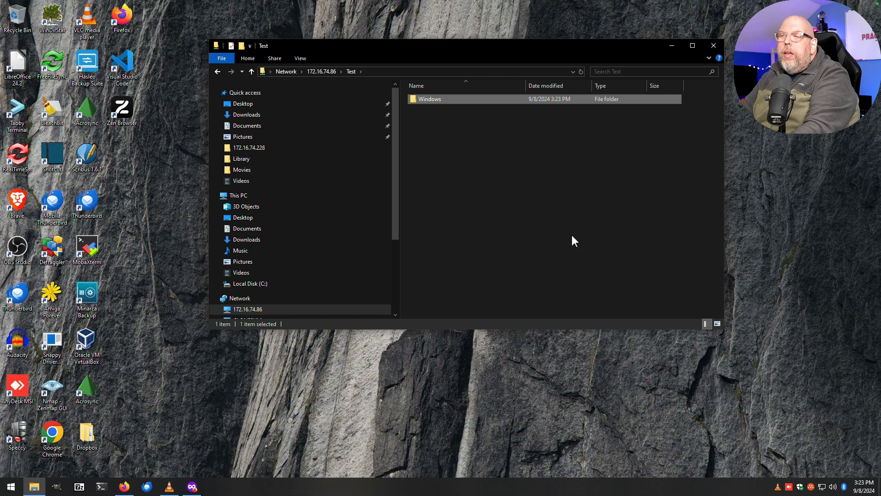
double_click(427, 98)
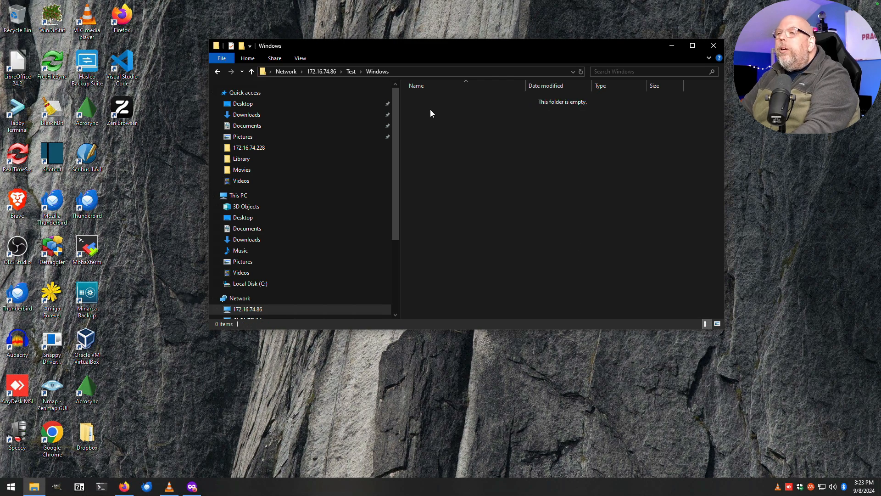
- Create a New Text Document with the default name inside the Windows folder and open it
right_click(430, 109)
mouse_move(516, 237)
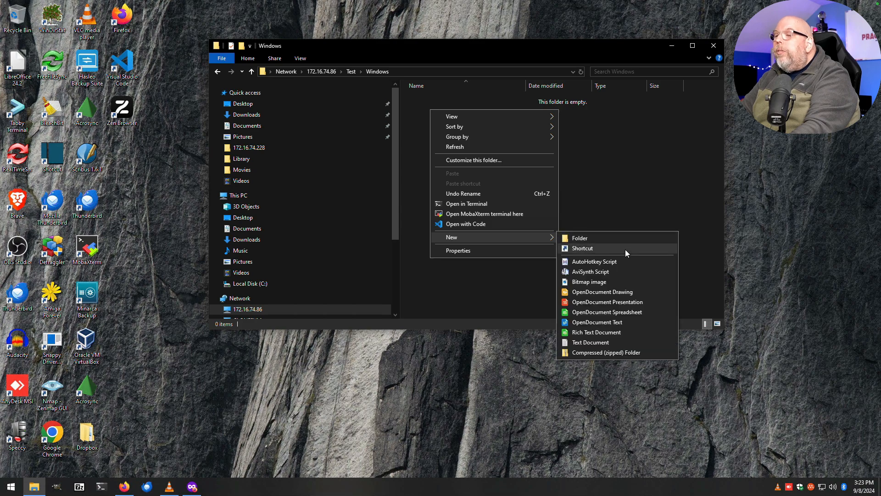
click(615, 343)
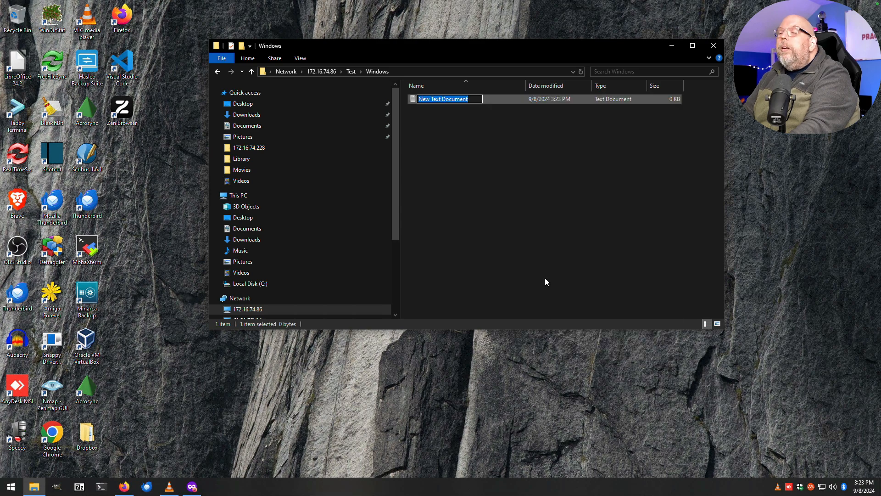
key(Return)
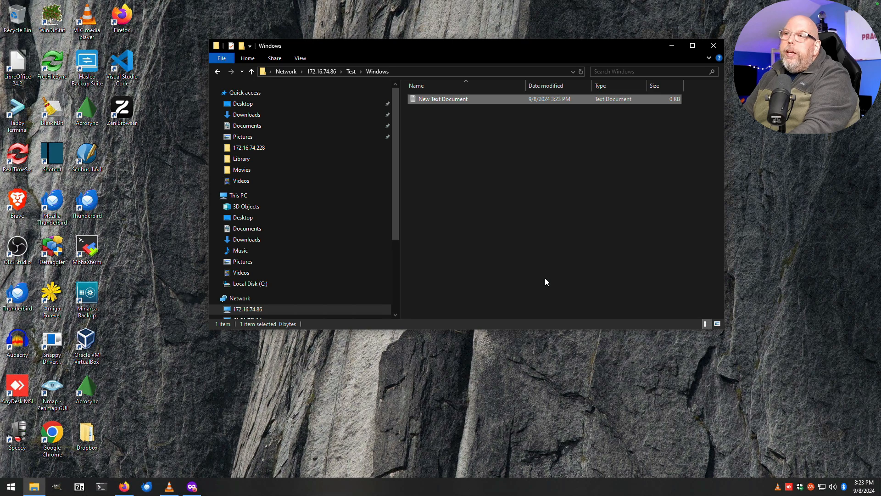
key(Return)
- Type 'This is a test from Windows' in Notepad and save it while closing
text(This)
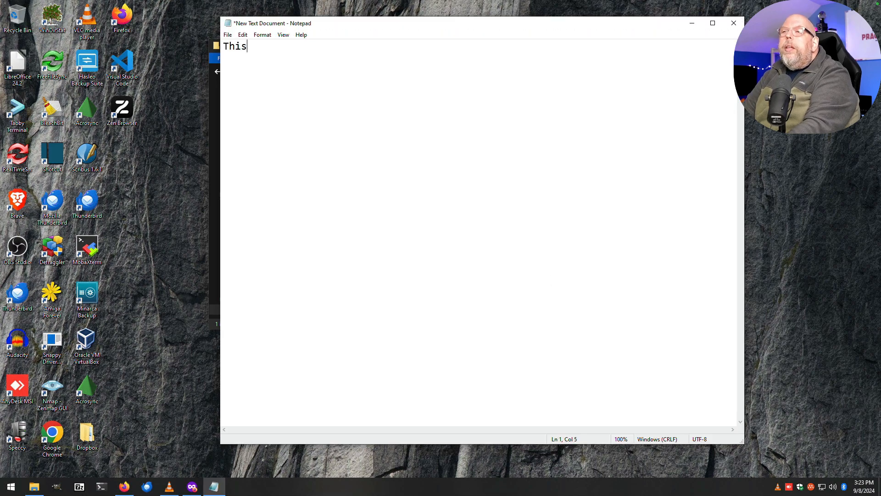
text( is a test from Windows)
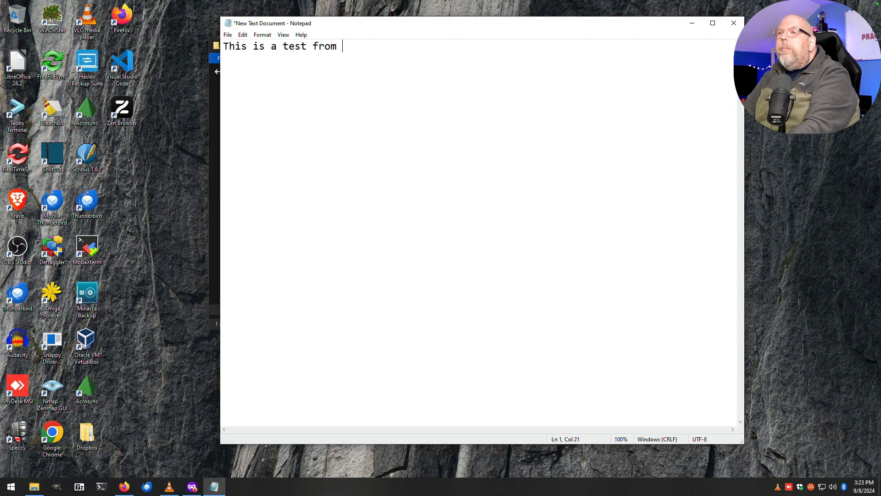
key(Return)
click(734, 23)
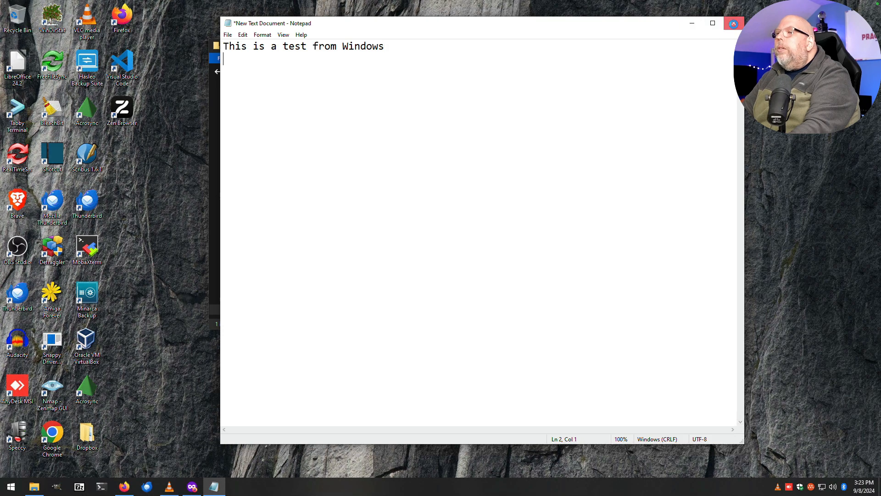
click(404, 253)
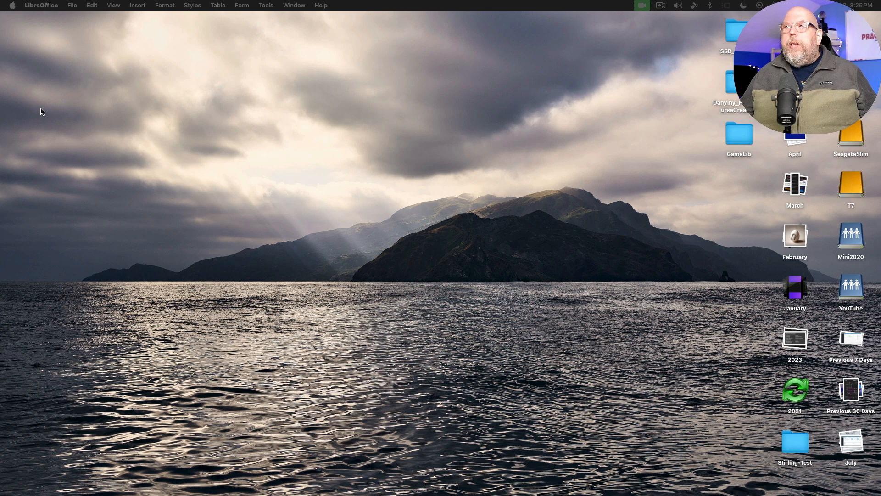
- Connect Finder to smb://172.16.74.86 and open New Text Document.txt in the Windows folder
click(134, 86)
click(117, 5)
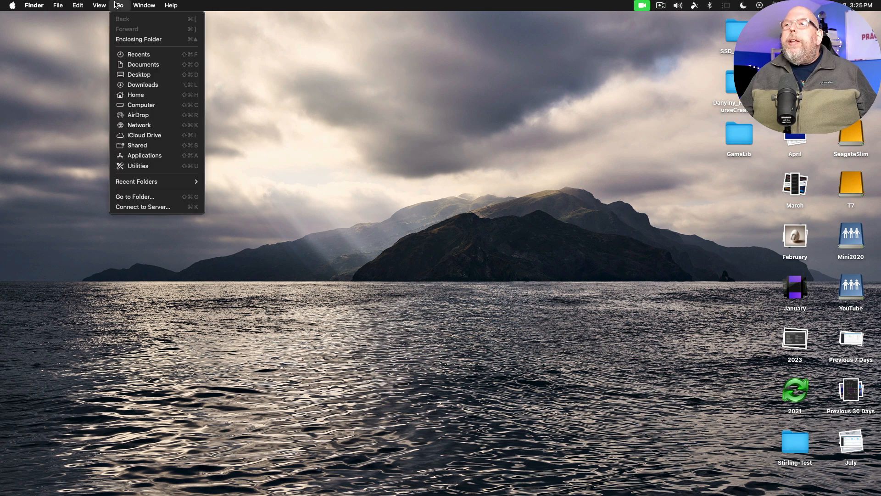
click(166, 207)
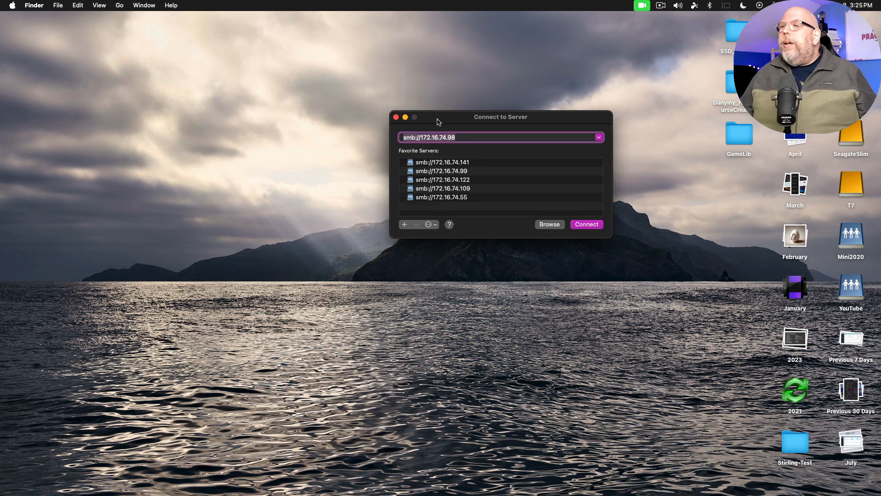
drag(449, 120, 391, 175)
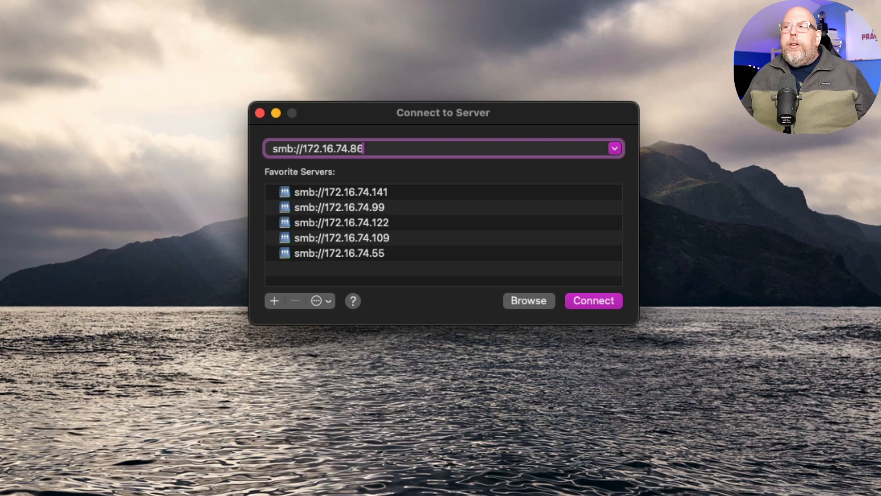
key(Return)
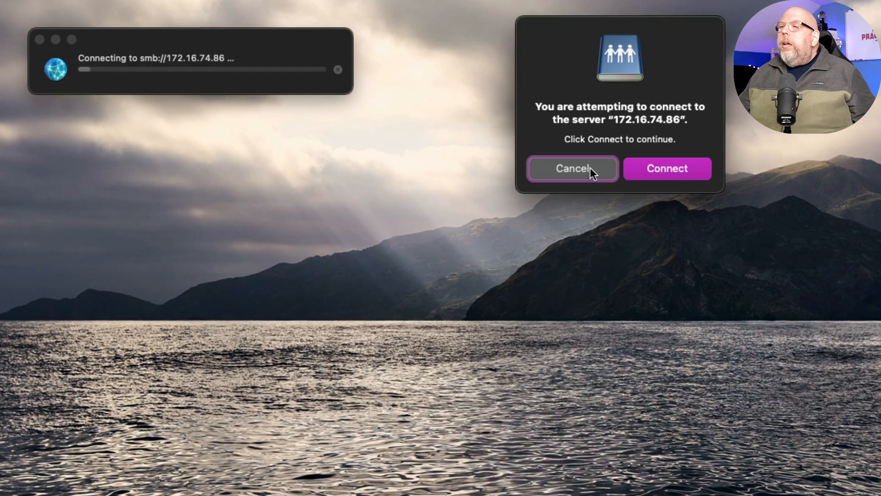
click(666, 169)
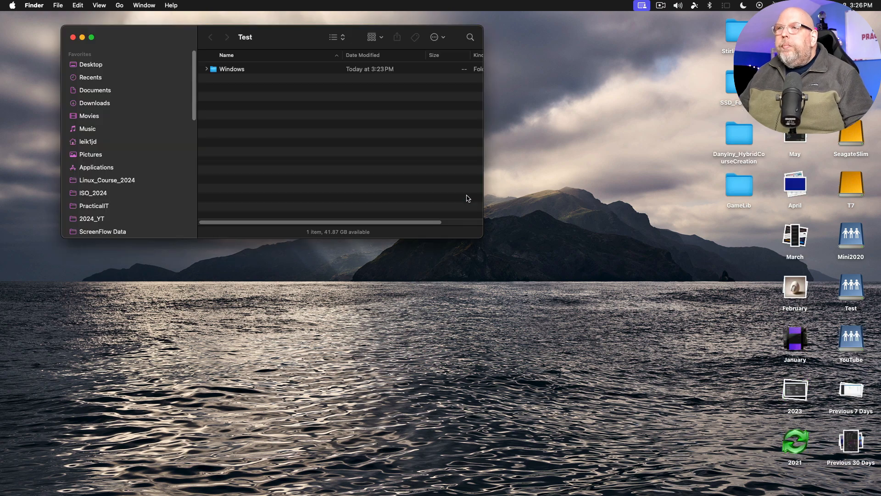
double_click(229, 70)
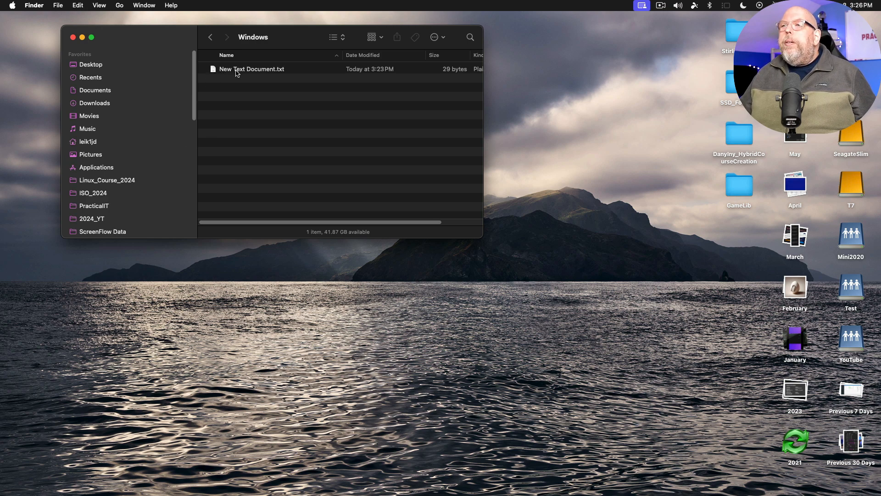
double_click(237, 70)
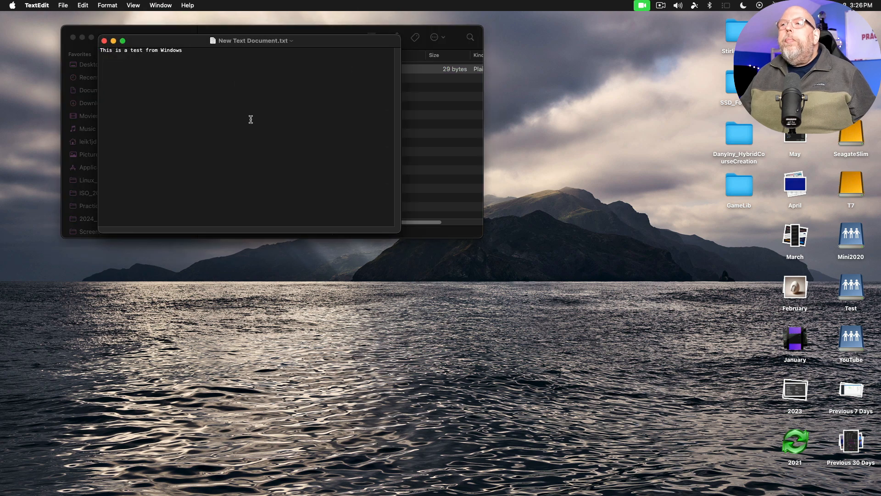
- Append the line 'Edited from macOS', save and close, then return to the share's top level
click(265, 89)
key(Return)
text(E)
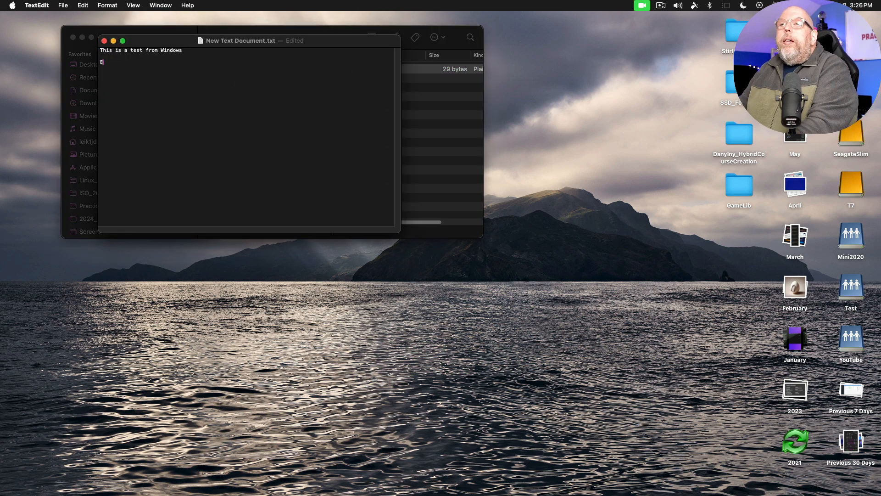
text(dited from)
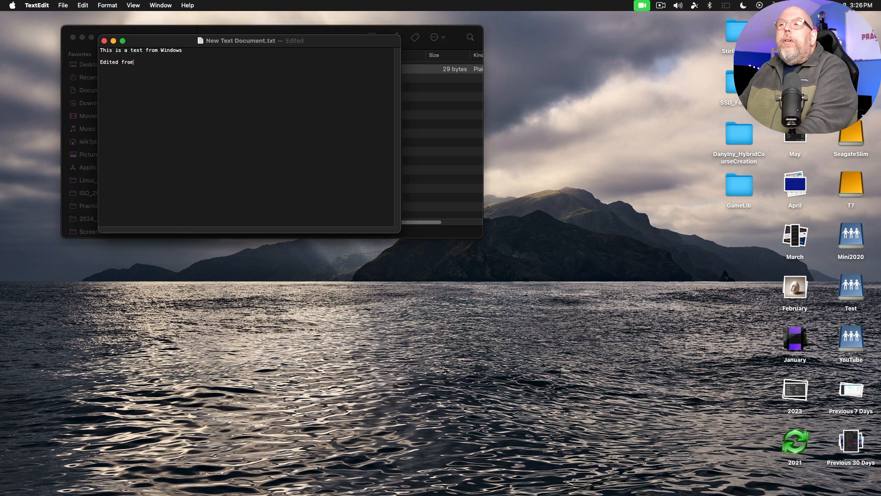
text( macOS)
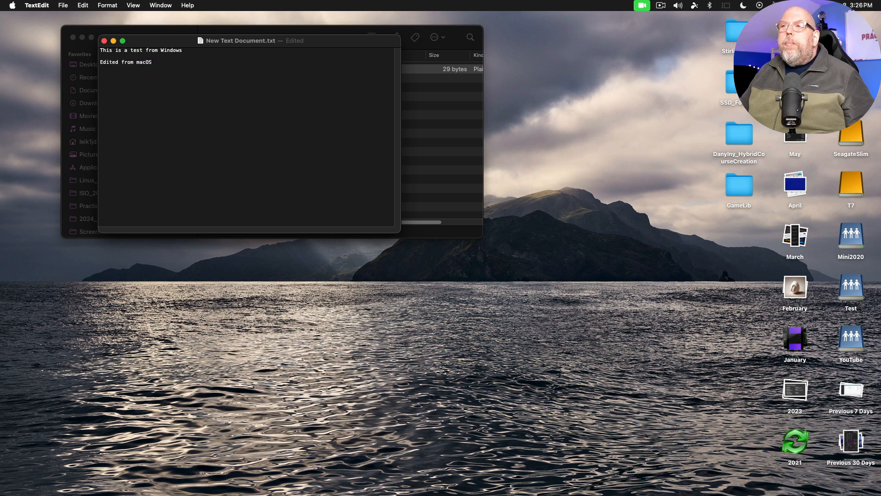
click(105, 41)
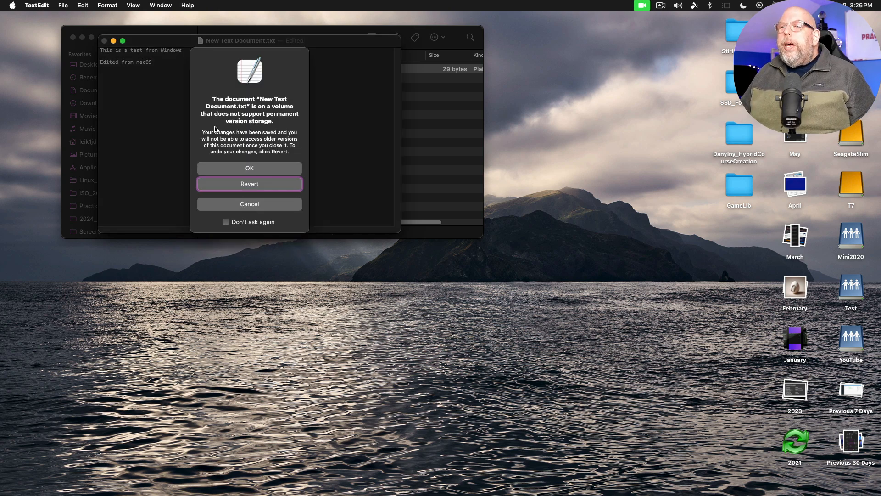
click(224, 169)
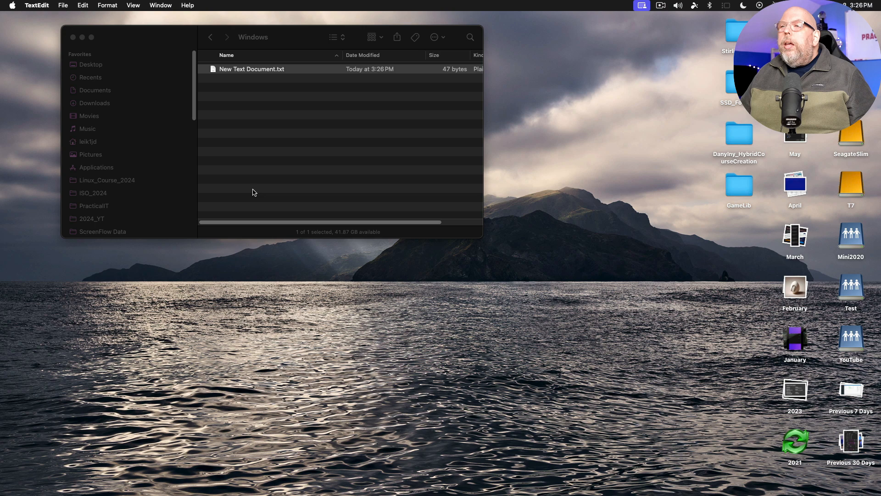
click(210, 37)
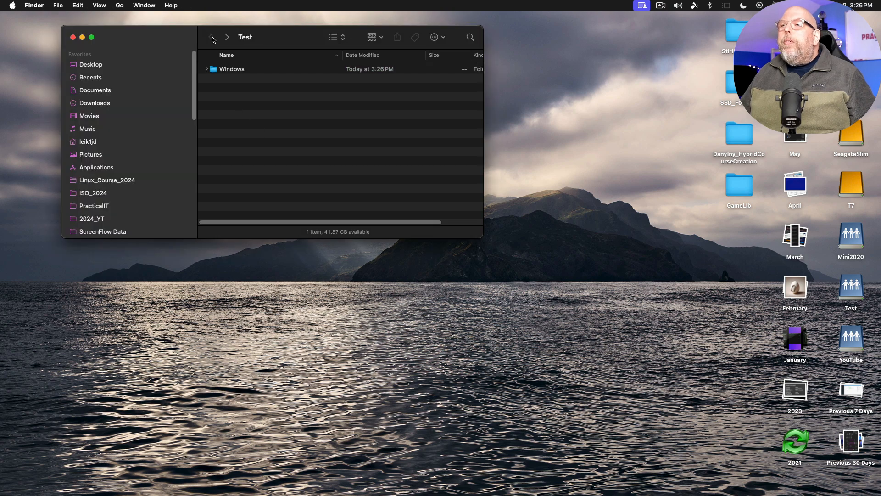
- Create and open a macOS folder in the Test share, then copy desktop screenshots into it
right_click(210, 92)
click(259, 94)
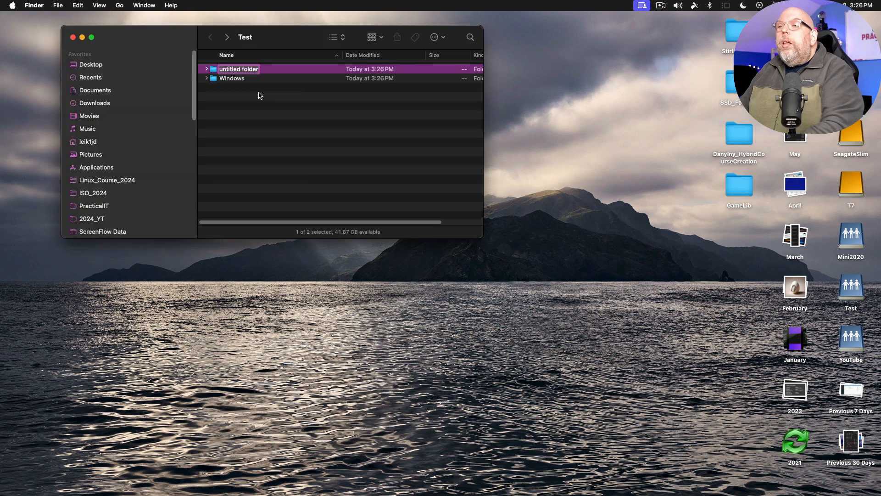
text(macOS)
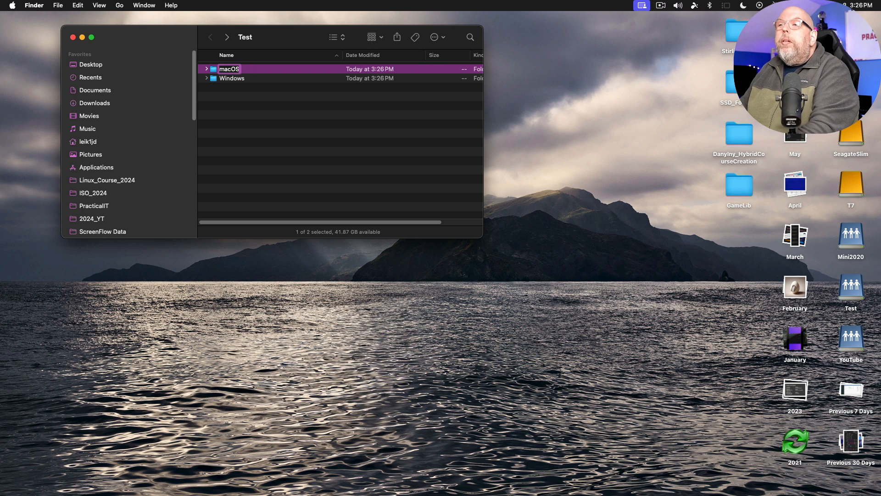
key(Return)
key(super+Down)
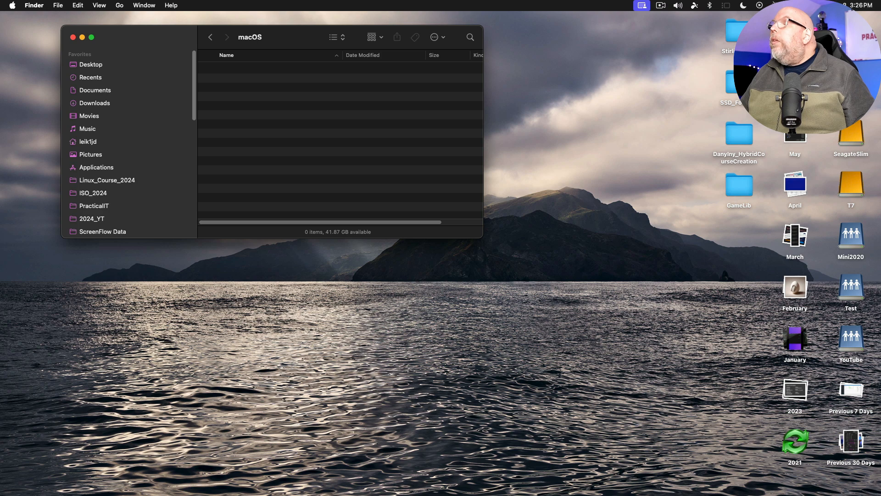
drag(795, 32, 246, 83)
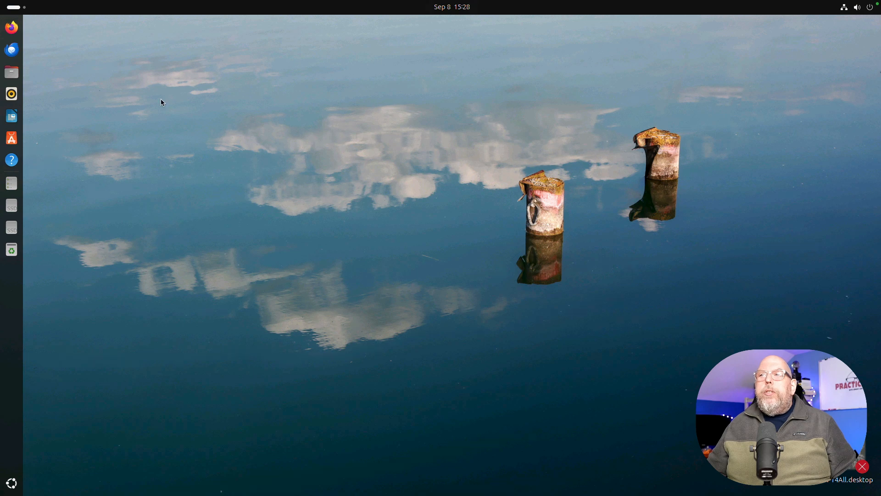
- In Files, connect to smb://172.16.74.86/Test as a registered user
click(10, 74)
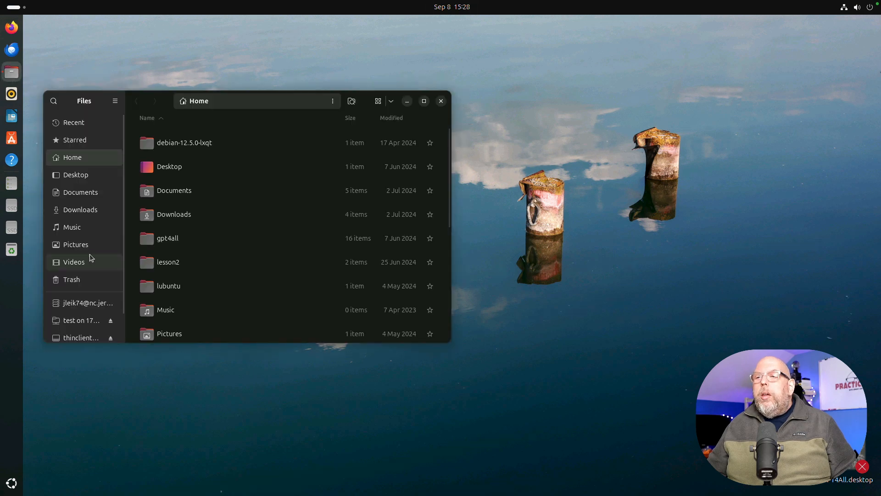
scroll(88, 256, down, 2)
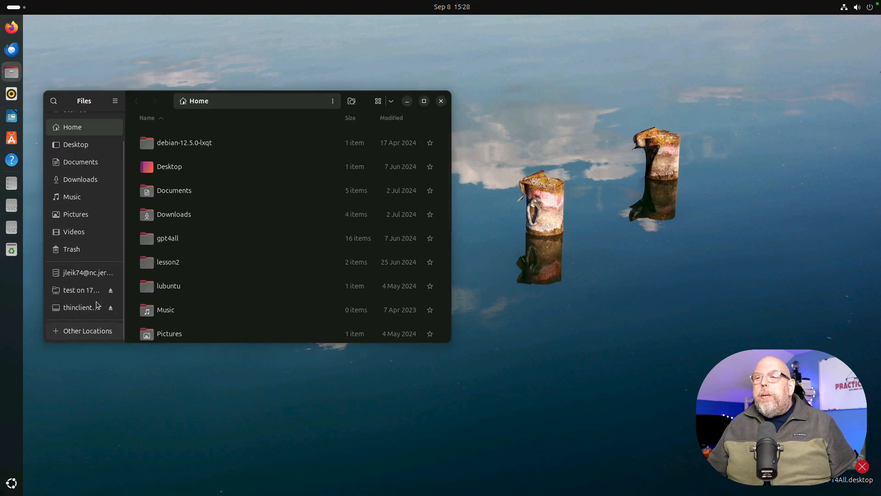
click(76, 334)
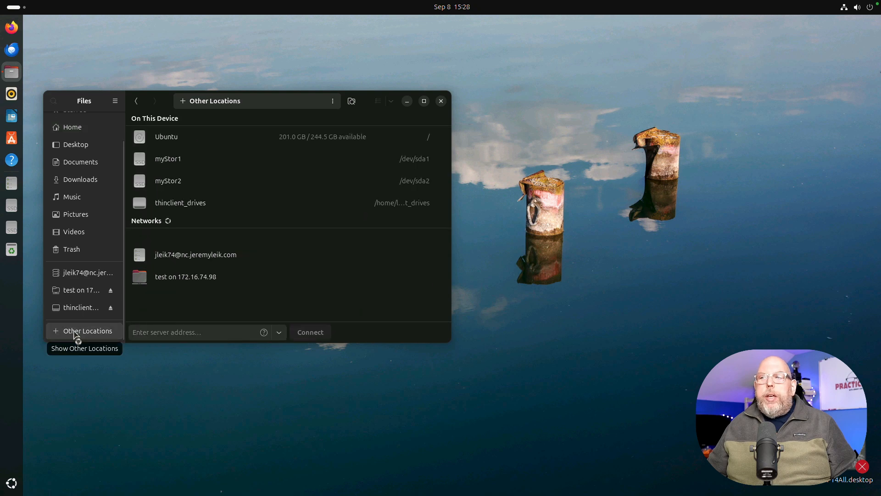
click(174, 331)
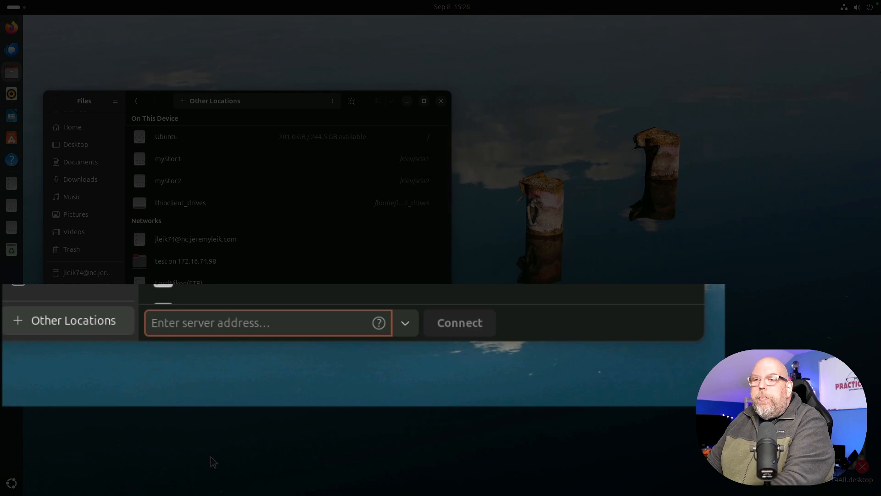
text(smb://)
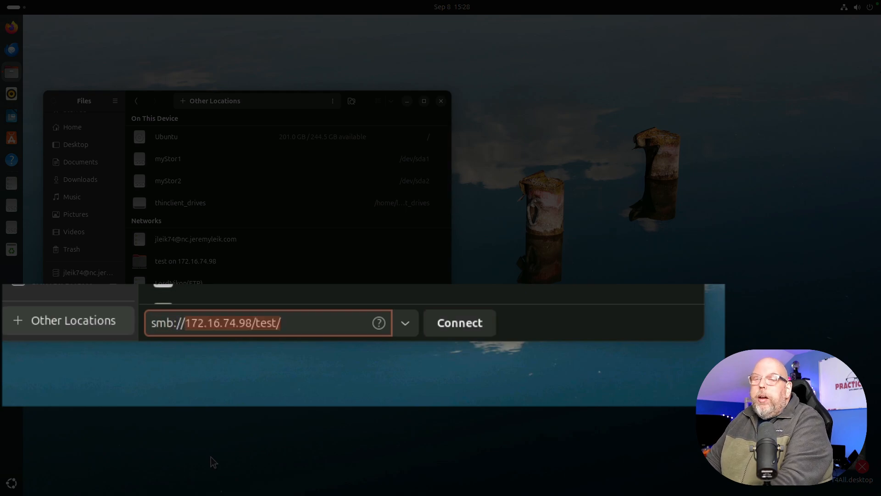
text(172.16.74.86/T)
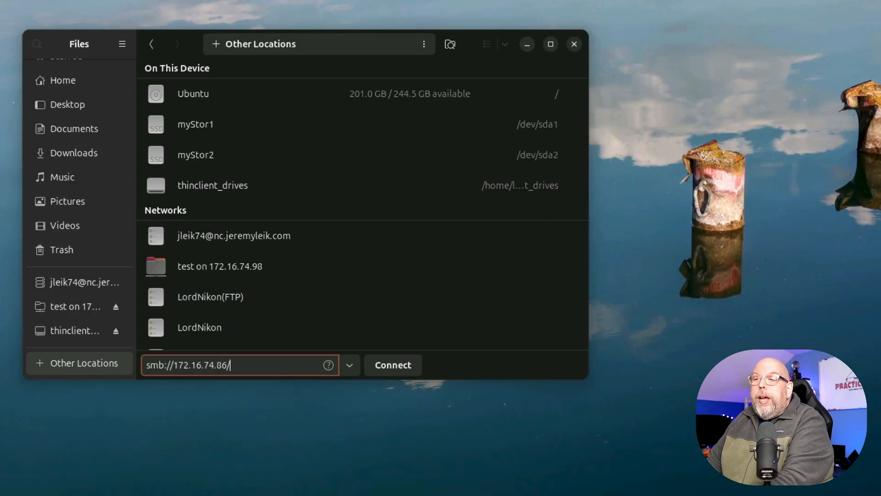
text(est)
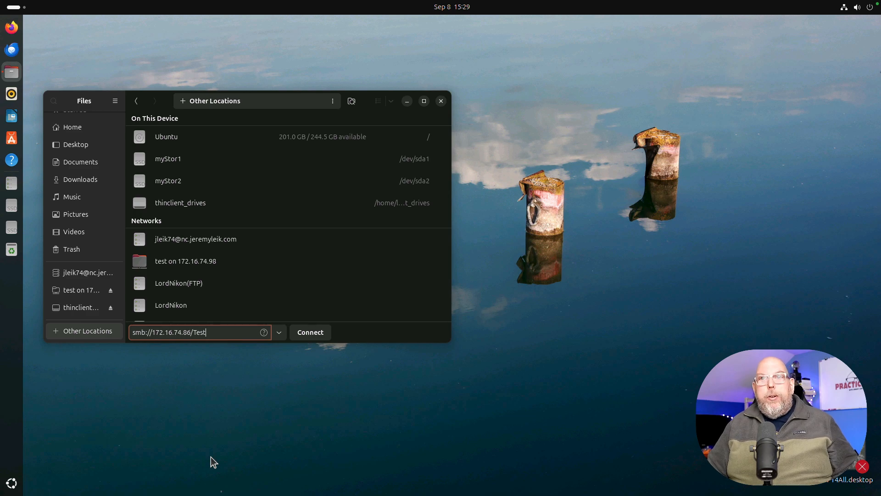
click(320, 337)
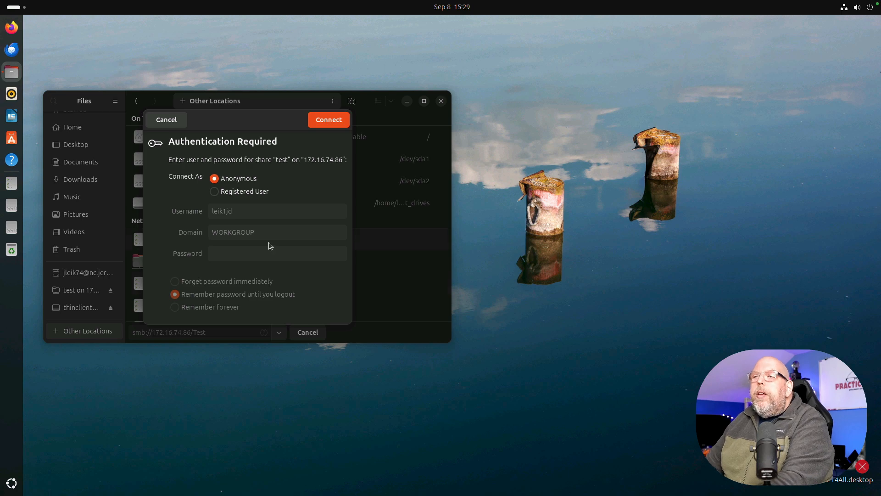
click(214, 193)
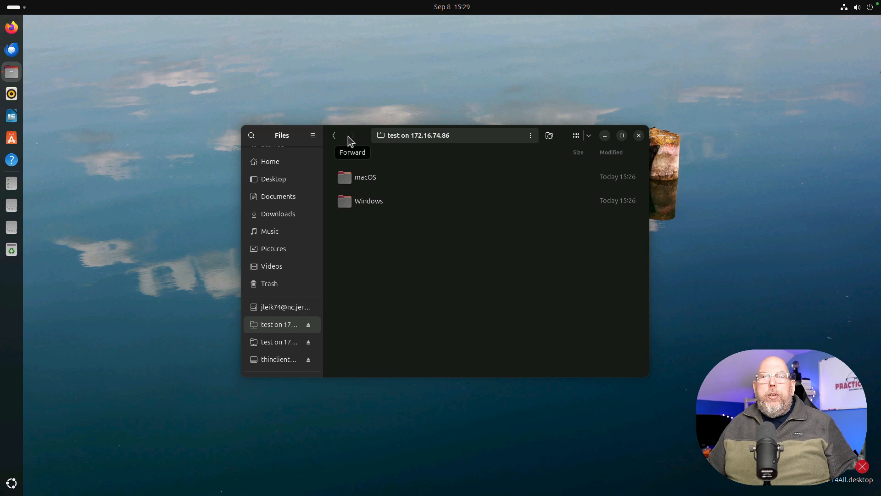
- Open New Text Document.txt in the Windows folder and add the line 'Also edited from Linux (Ubuntu)'
double_click(360, 202)
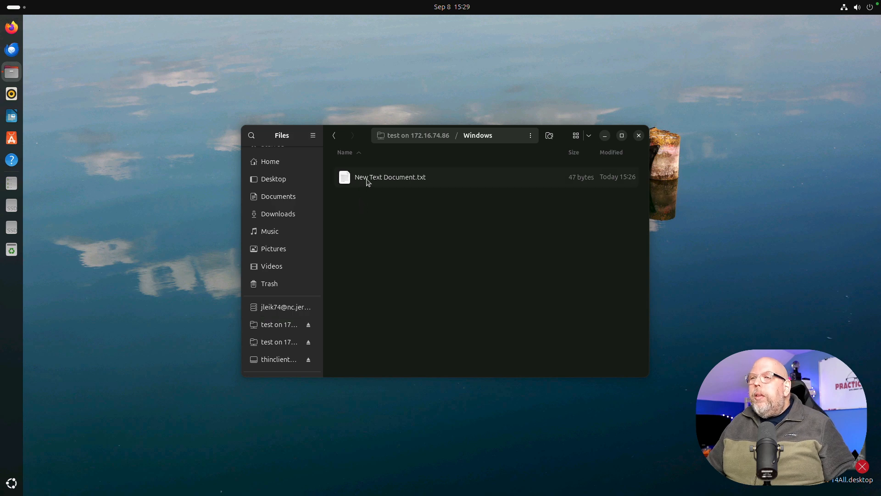
click(367, 181)
double_click(367, 181)
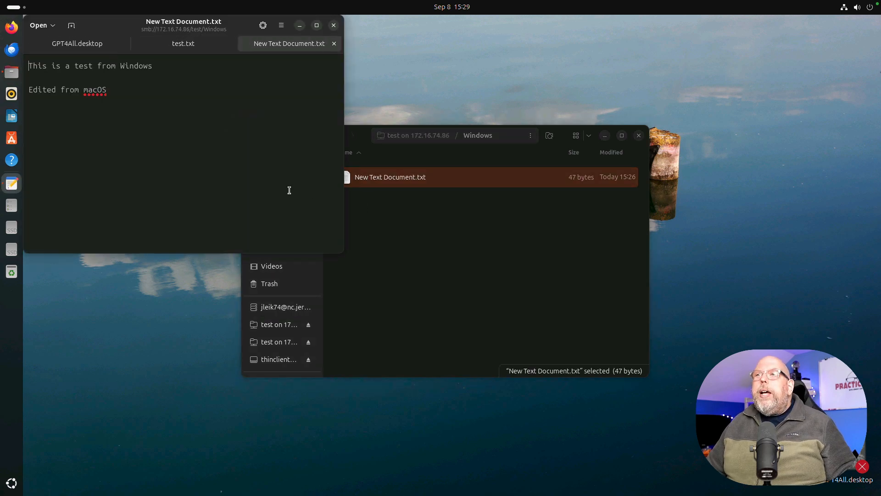
click(181, 122)
key(Return)
text(Also ed)
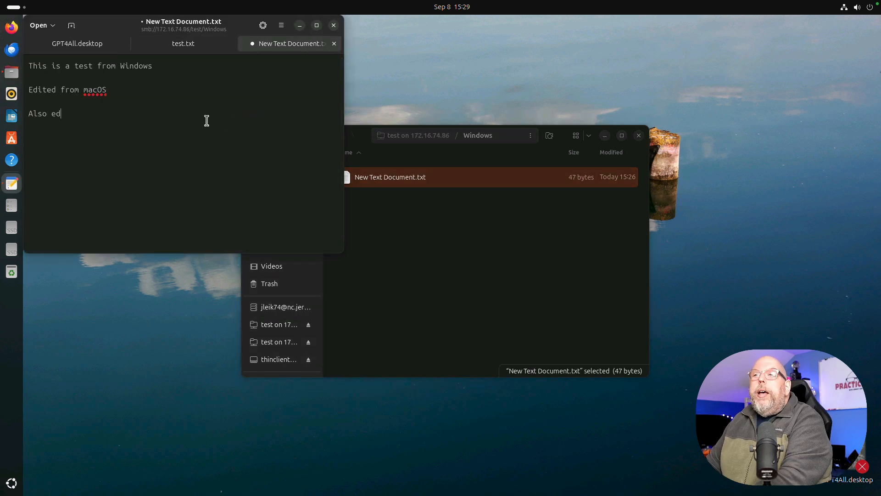
text(ited from Linux)
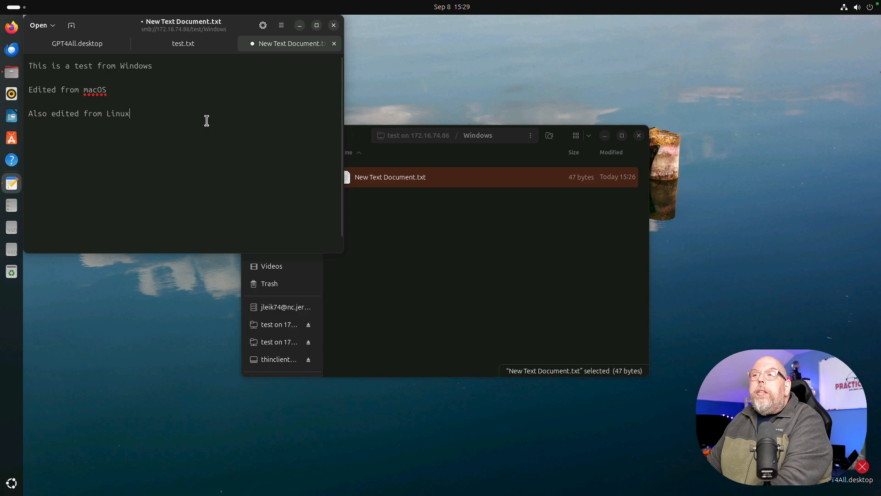
text( (Ubuntu))
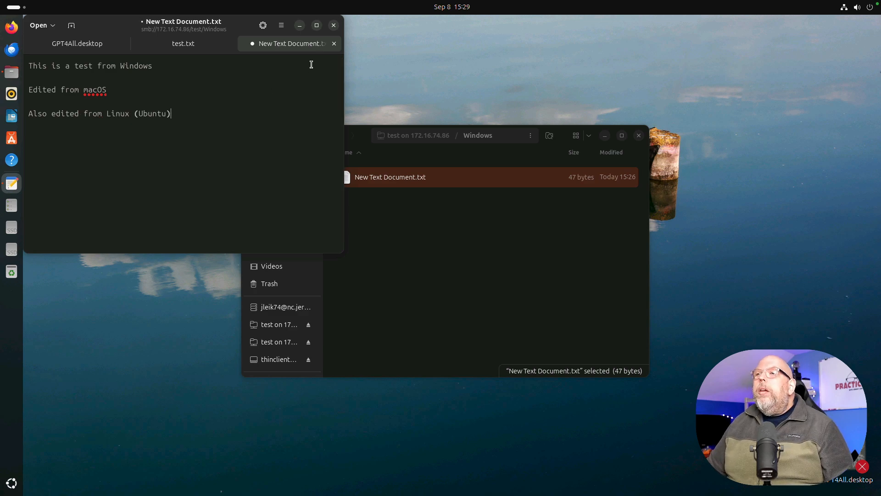
- Save the document, close the text editor, and go back to the share's top folder
click(334, 43)
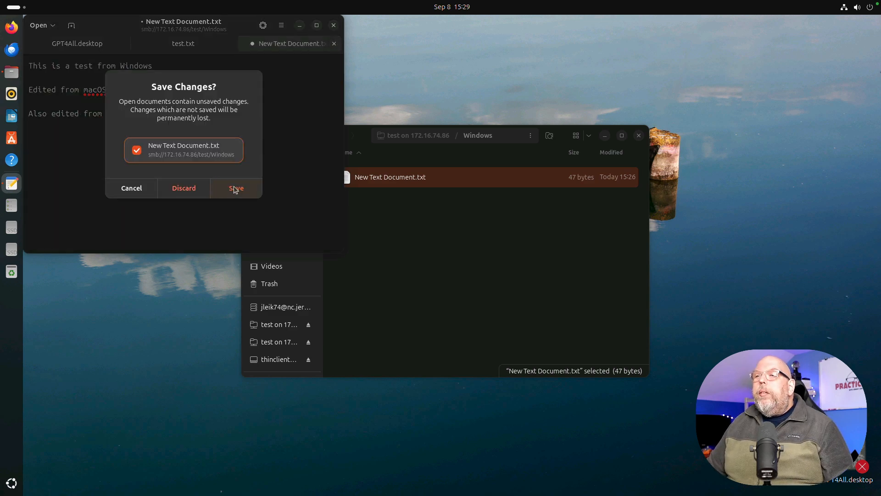
click(235, 187)
click(333, 26)
click(335, 135)
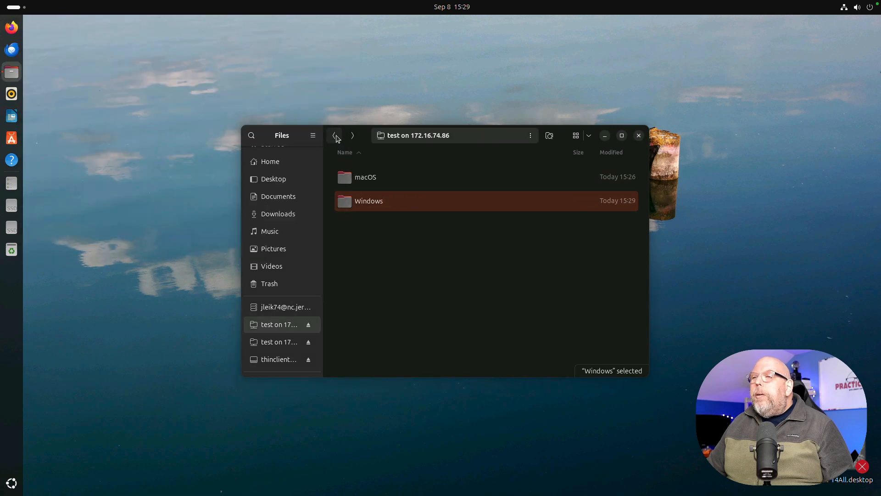
double_click(372, 180)
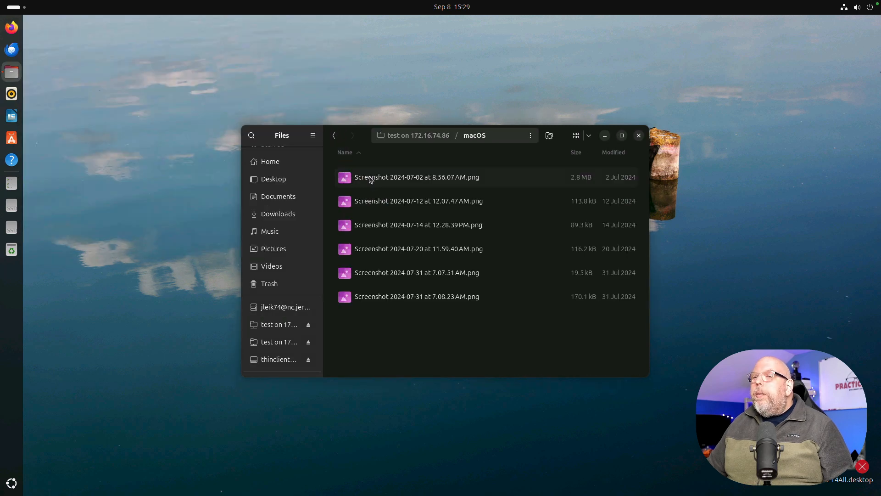
double_click(375, 225)
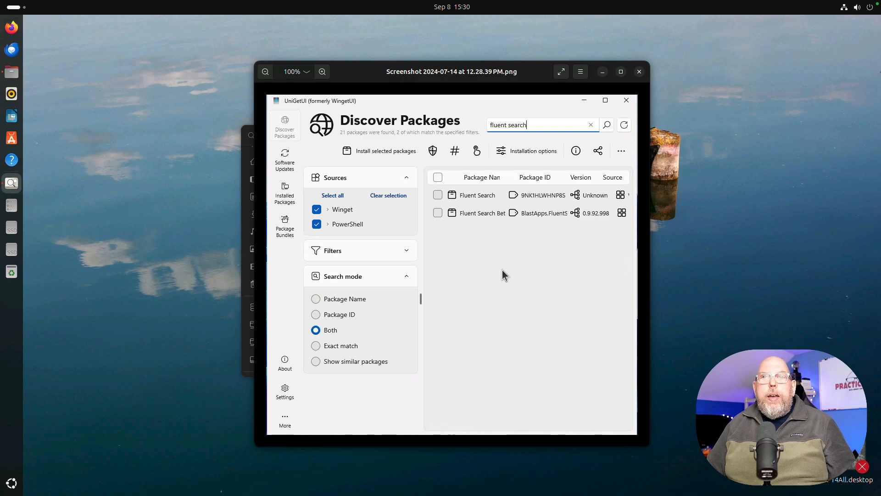
click(639, 73)
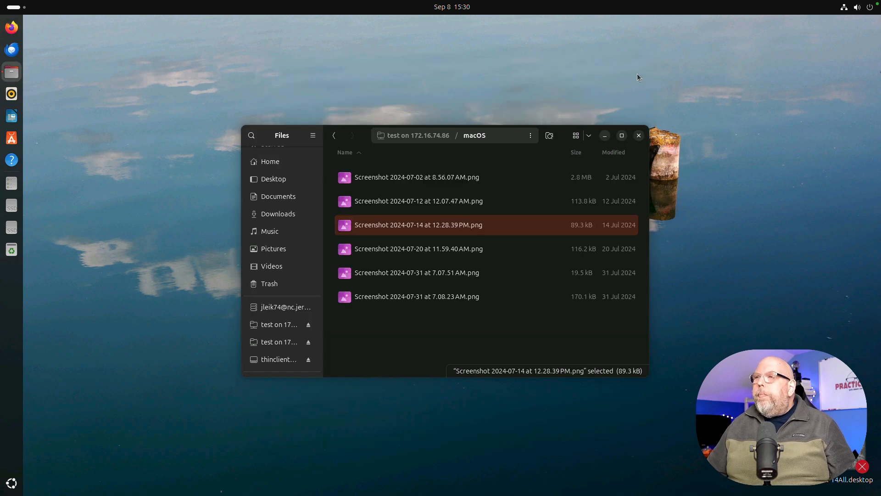
key(alt+Left)
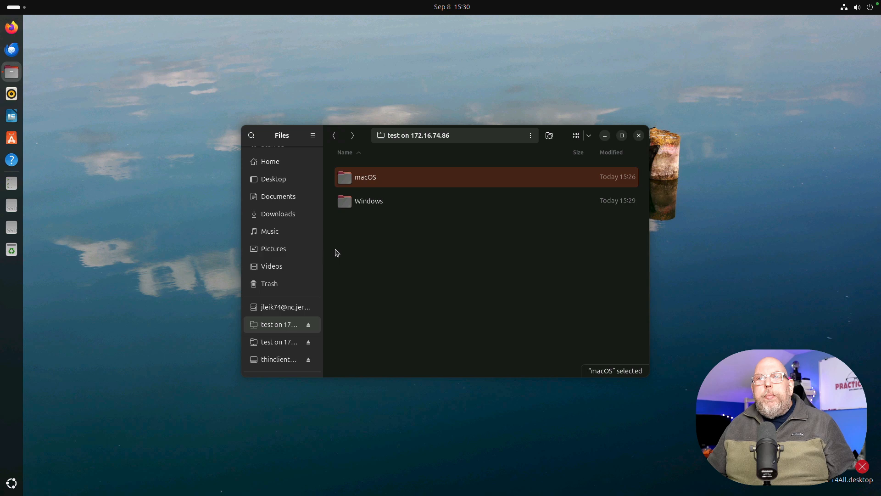
- Create a new folder named Linux on the Test share
right_click(342, 224)
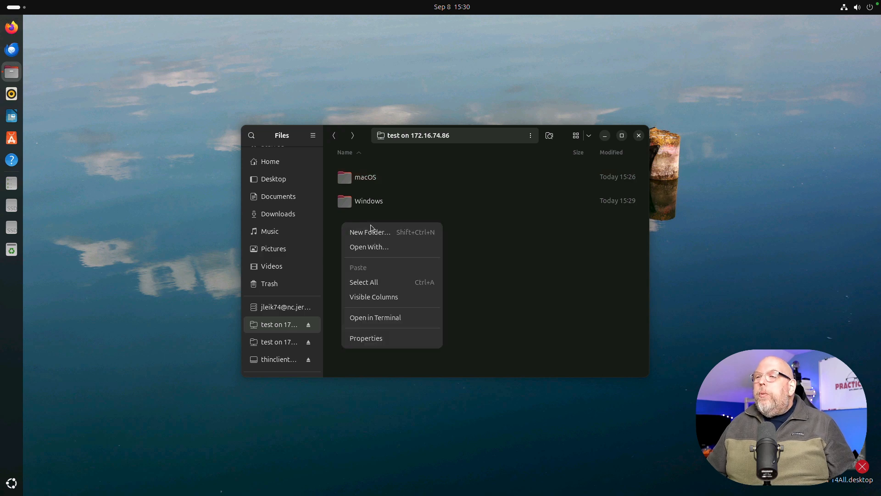
click(397, 233)
text(Linux)
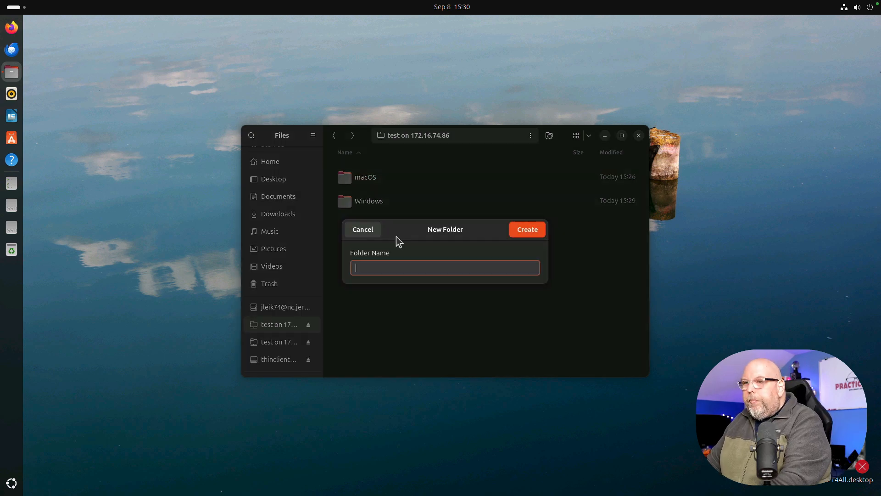
key(Return)
- Copy all five items from Documents into the Linux folder, check them, and close Files
key(ctrl+n)
drag(568, 137, 764, 49)
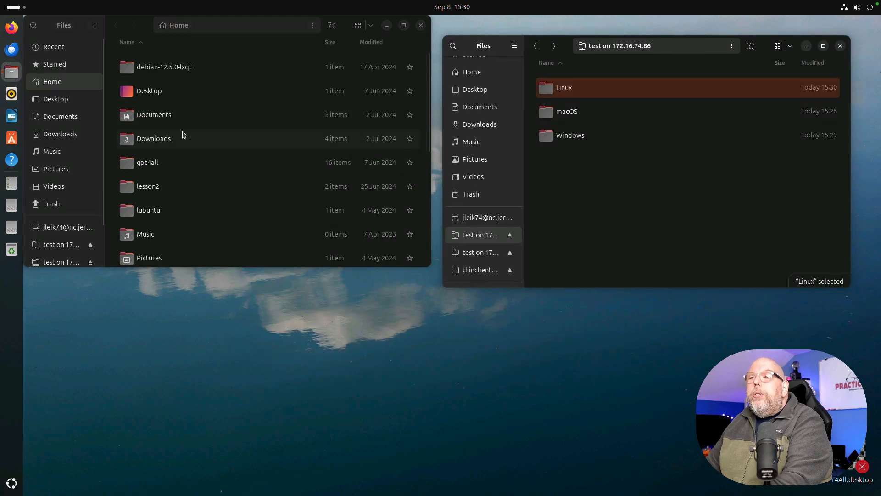
double_click(158, 116)
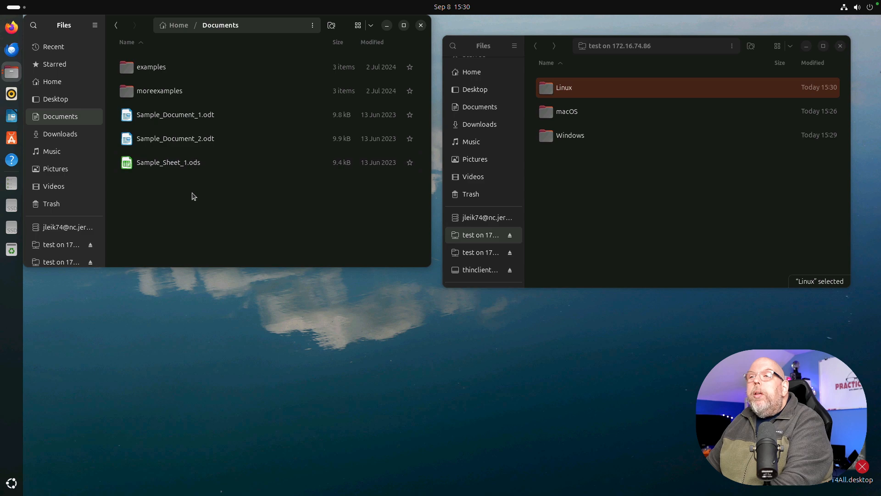
drag(192, 193, 135, 60)
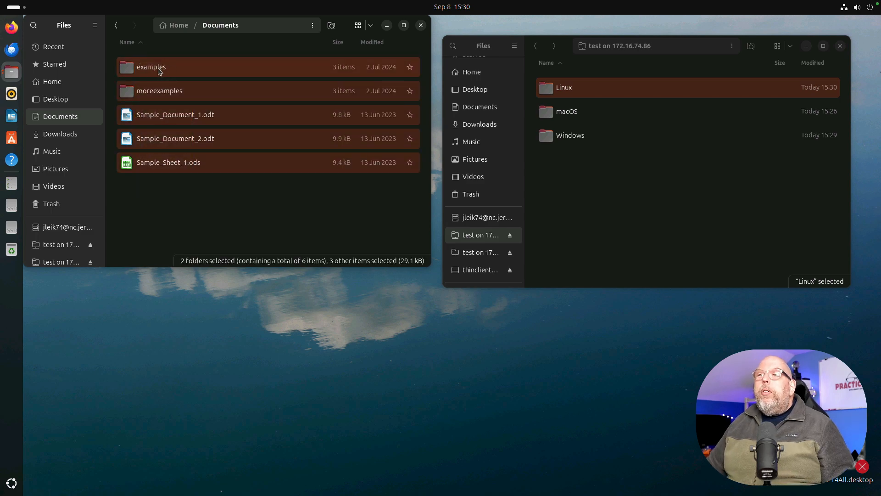
drag(298, 99, 565, 88)
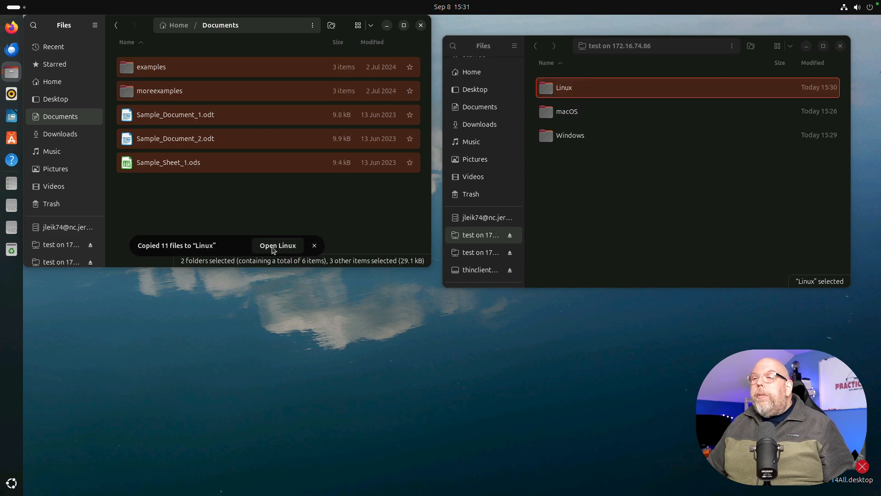
click(421, 25)
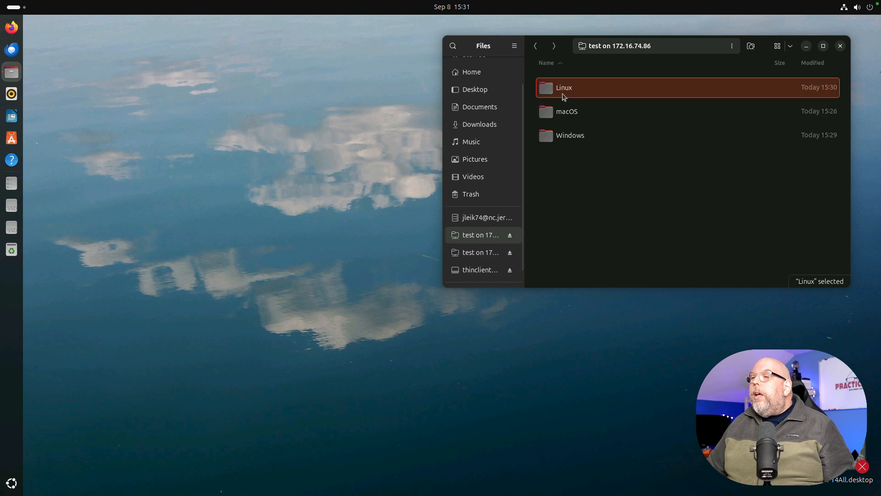
double_click(564, 94)
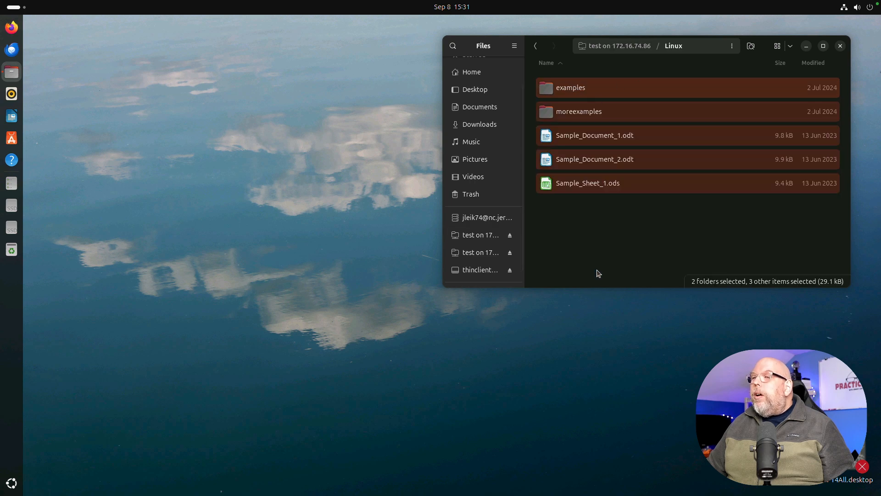
click(841, 46)
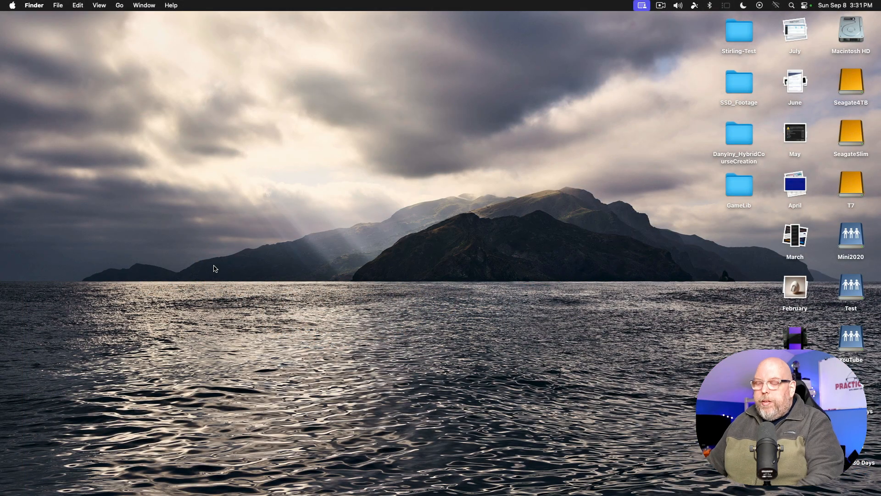
- In a new Finder window, open Sample_Sheet_1.ods from Test > Linux on server 172.16.74.86
key(super+n)
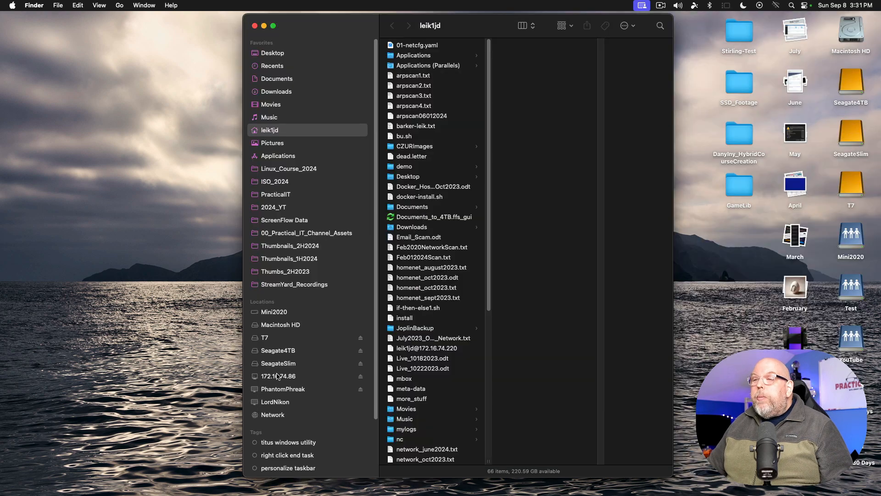
click(277, 376)
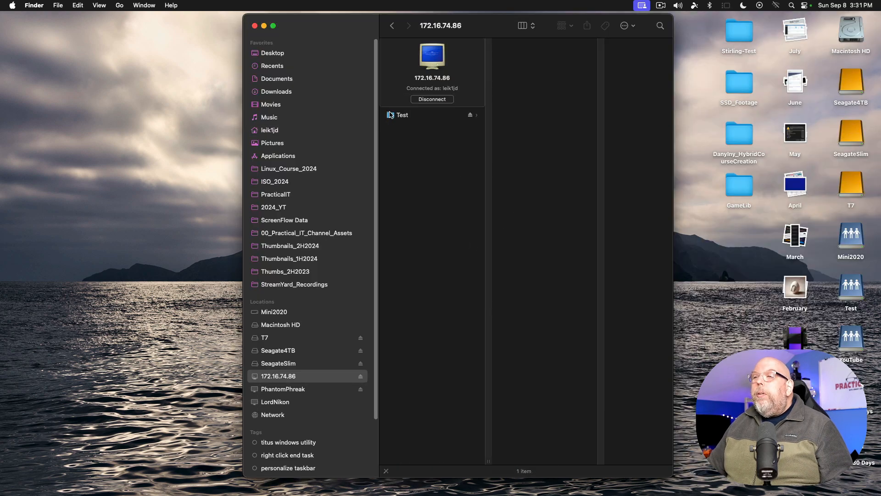
click(392, 116)
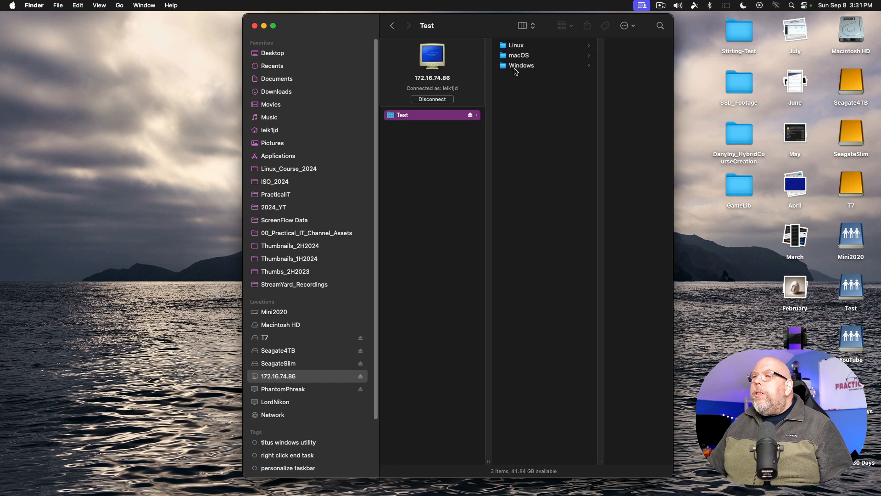
click(520, 46)
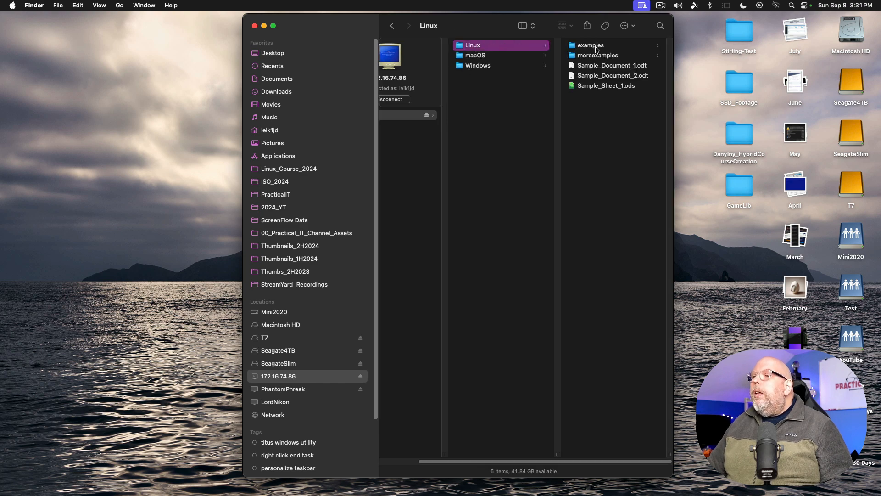
click(593, 86)
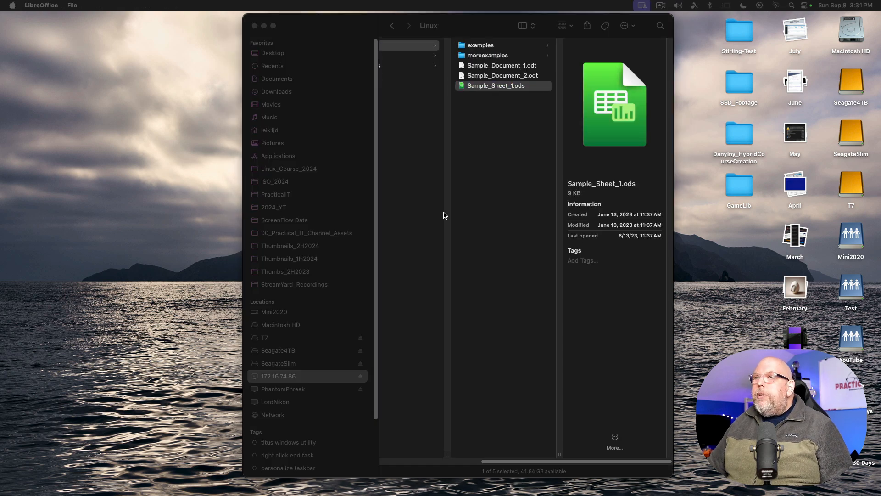
- Bring the Sample_Sheet_1.ods Calc window fully on screen and adjust its zoom
drag(880, 24, 206, 15)
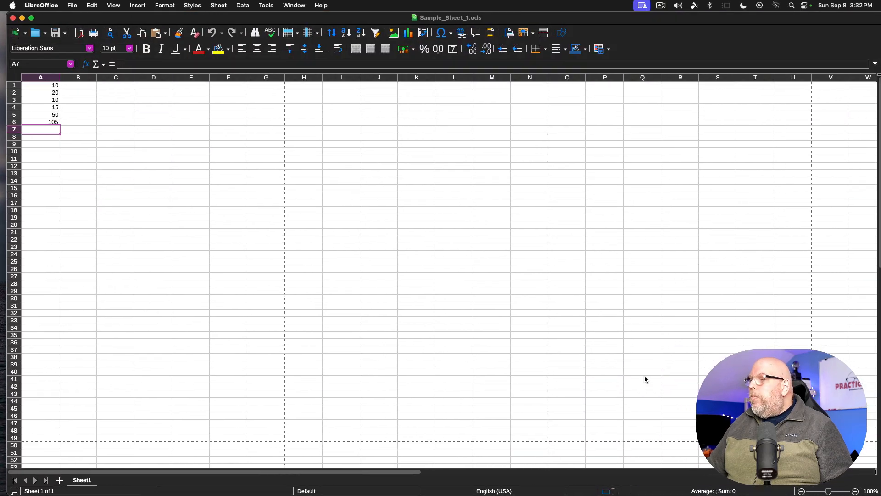
click(837, 490)
drag(837, 492, 836, 492)
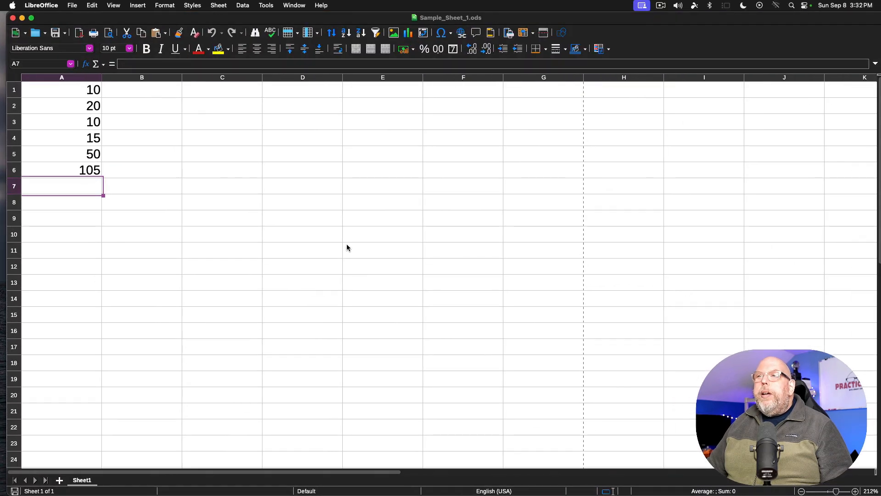
- Close Calc and open the Windows folder's New Text Document.txt in TextEdit
click(12, 18)
click(448, 65)
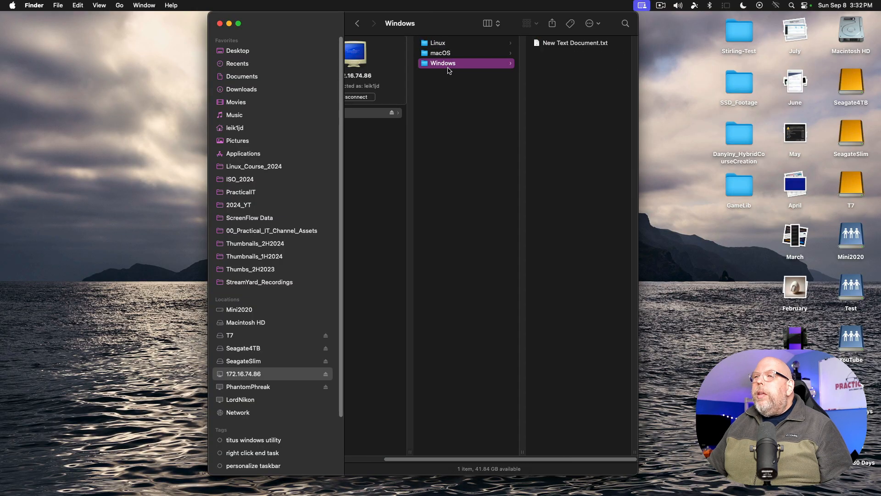
double_click(571, 44)
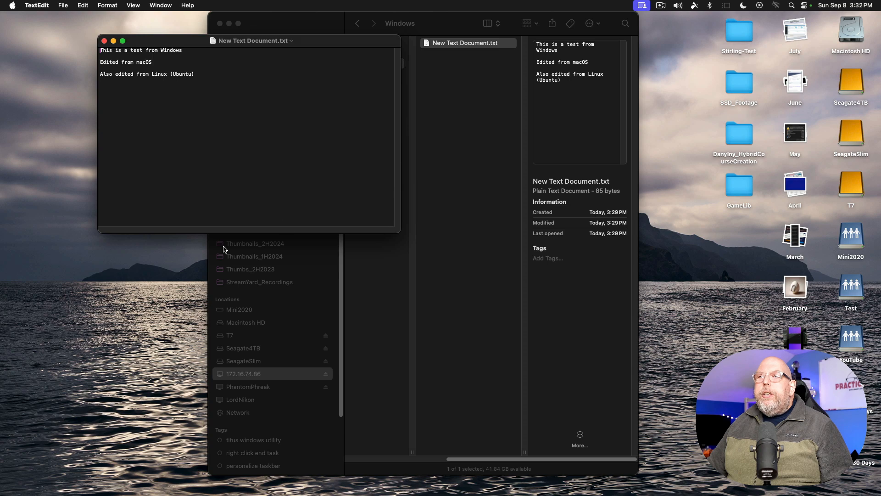